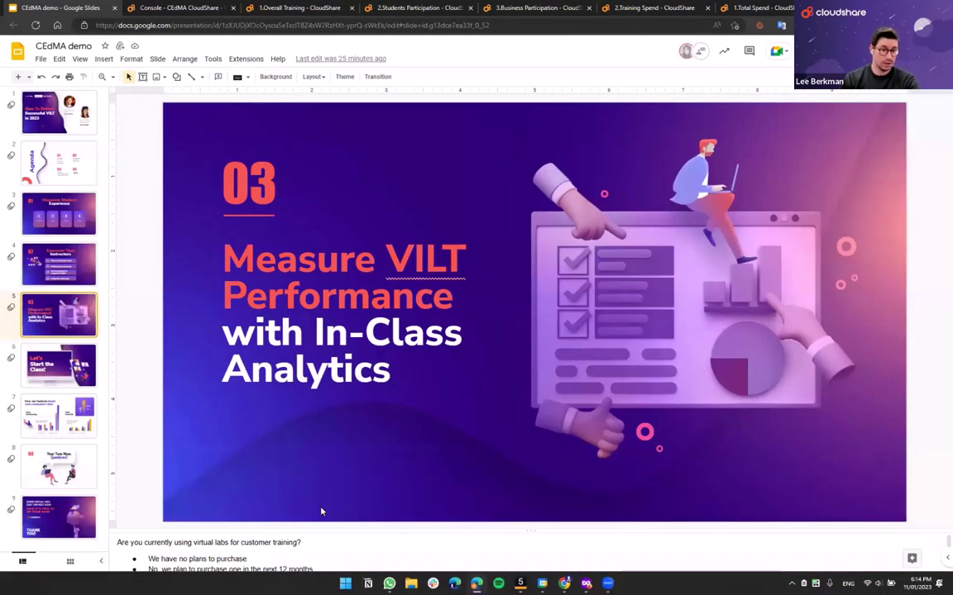
- Go to slide 6, 'Let's Start the Class!', then bring up the virtual lab invitation email in Superhuman
click(55, 365)
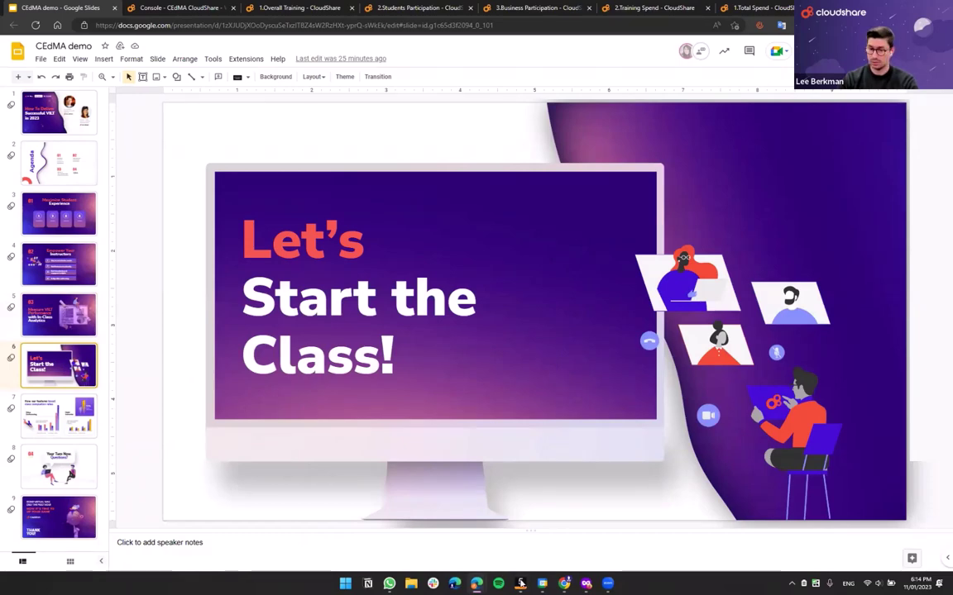
click(521, 583)
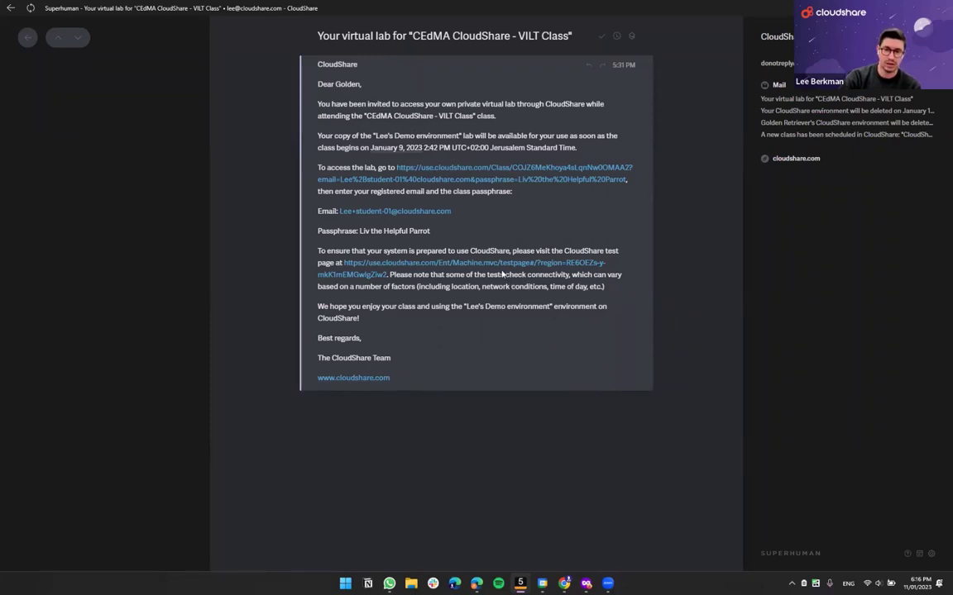
- Highlight the greeting name and the class name, and copy the email's subject line
double_click(348, 83)
key(ctrl+m)
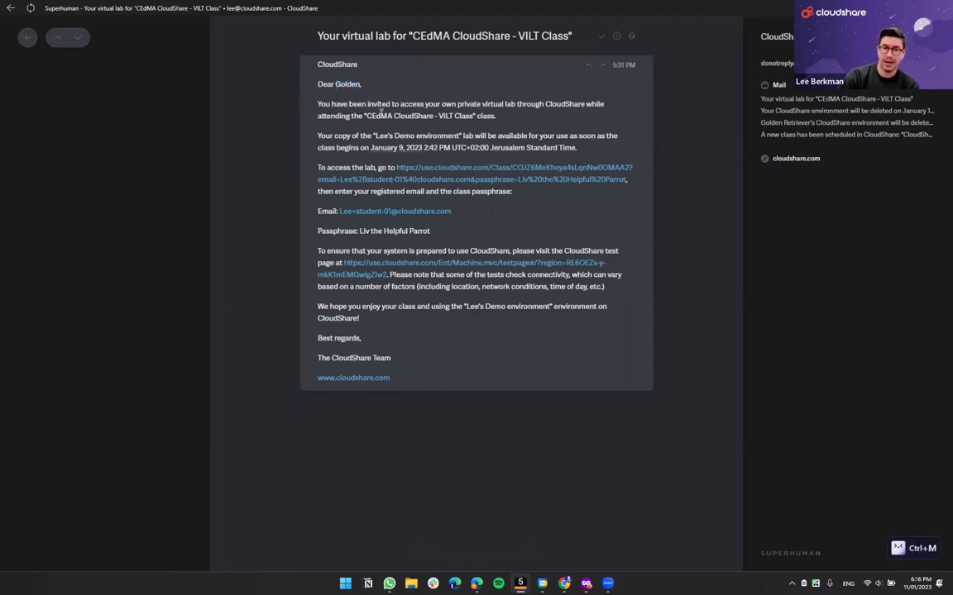
drag(365, 117, 495, 116)
drag(411, 36, 544, 36)
key(ctrl+c)
click(399, 132)
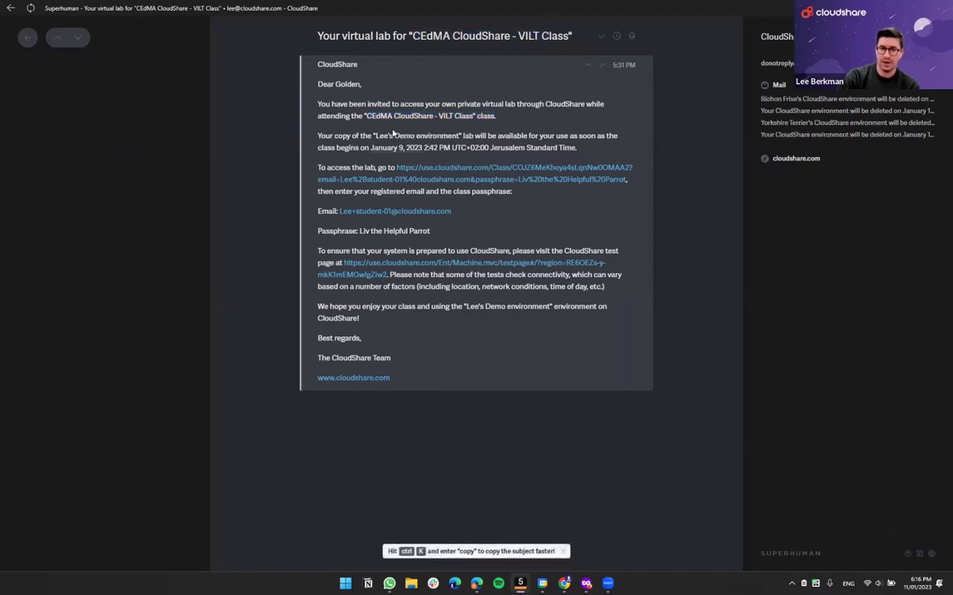
- Highlight the January 9, 2023 class start date, then open the class access link
drag(358, 147, 583, 152)
key(ctrl+m)
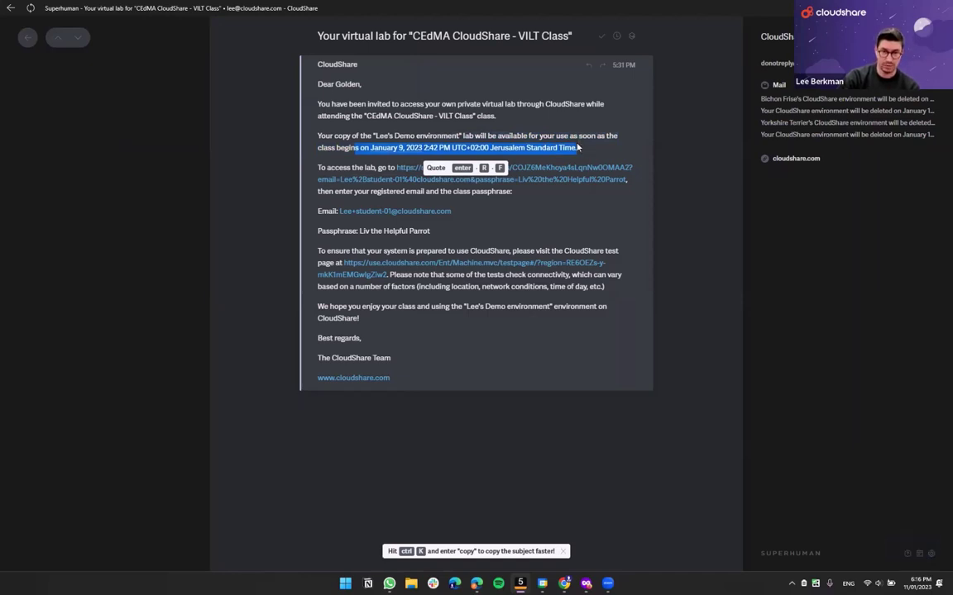
click(347, 152)
key(ctrl+m)
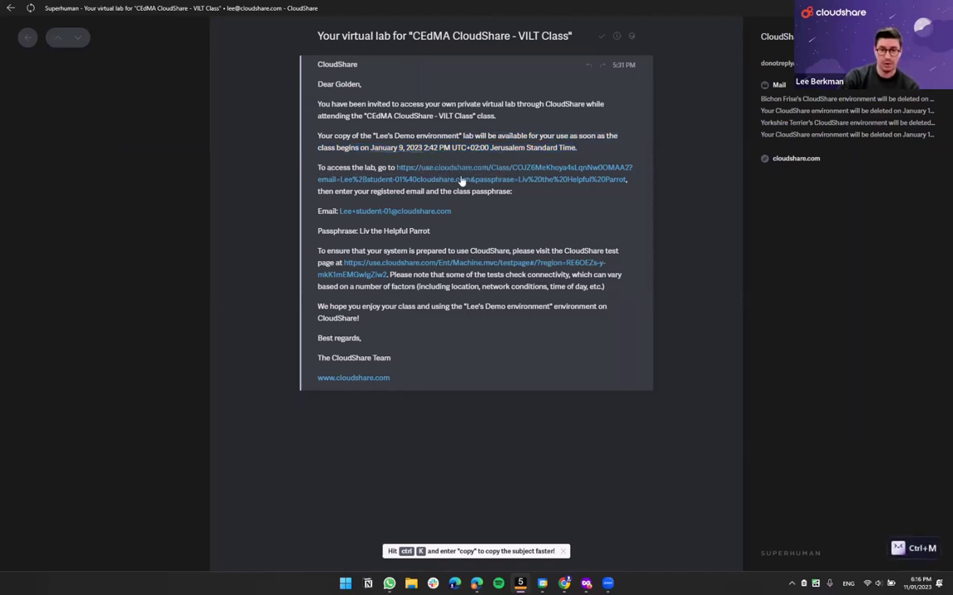
click(467, 182)
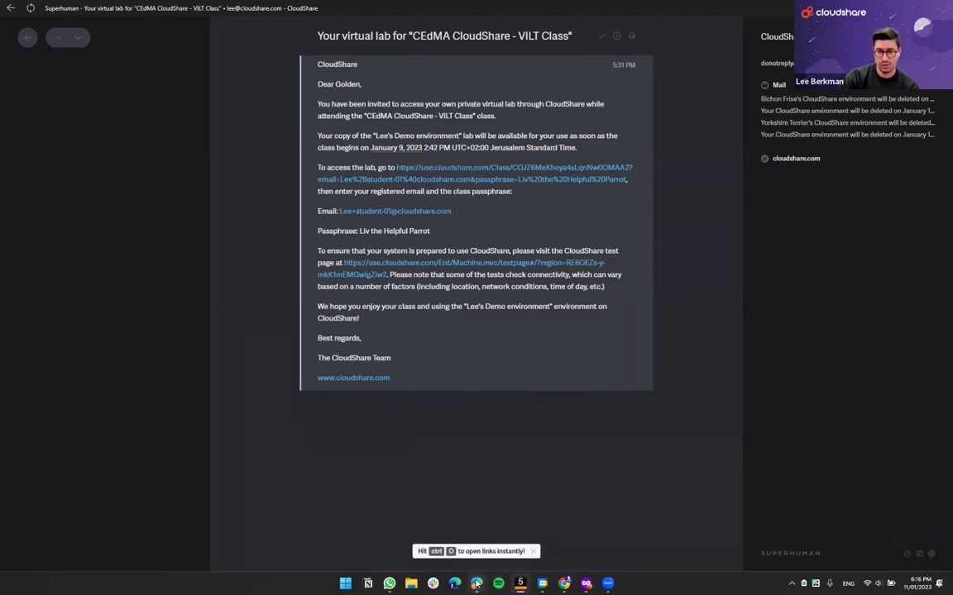
mouse_move(565, 584)
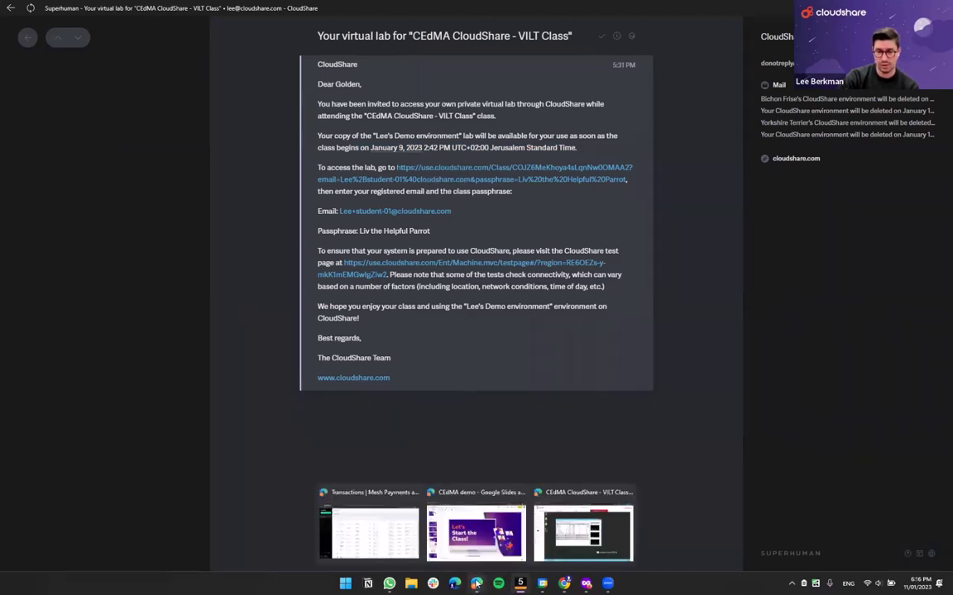
- Bring up the Class Login page and log in to reach the Windows Server 2022 machine
click(587, 584)
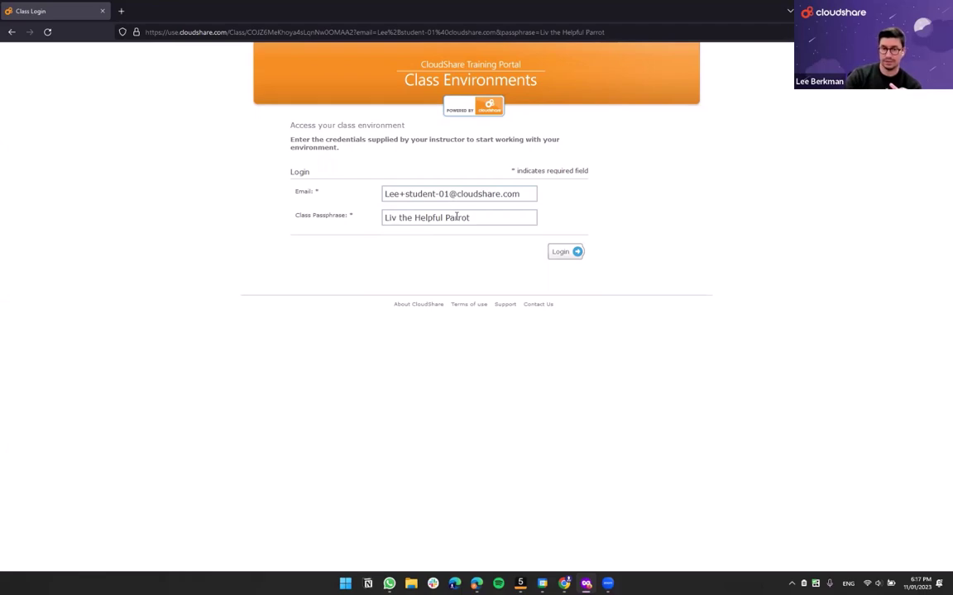
click(563, 251)
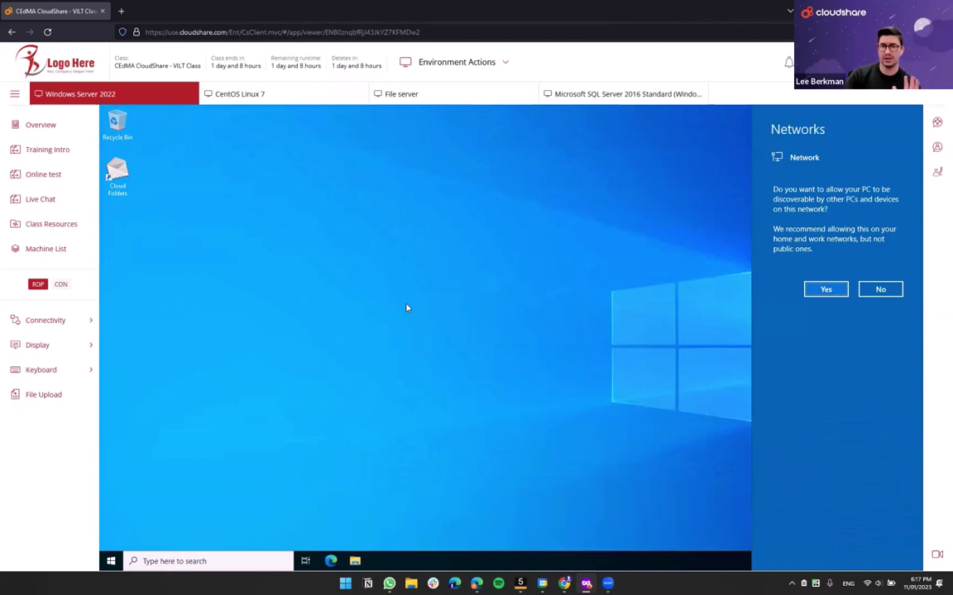
- Dismiss the network discoverability prompt and connect to the CentOS Linux 7 machine over SSH
click(690, 350)
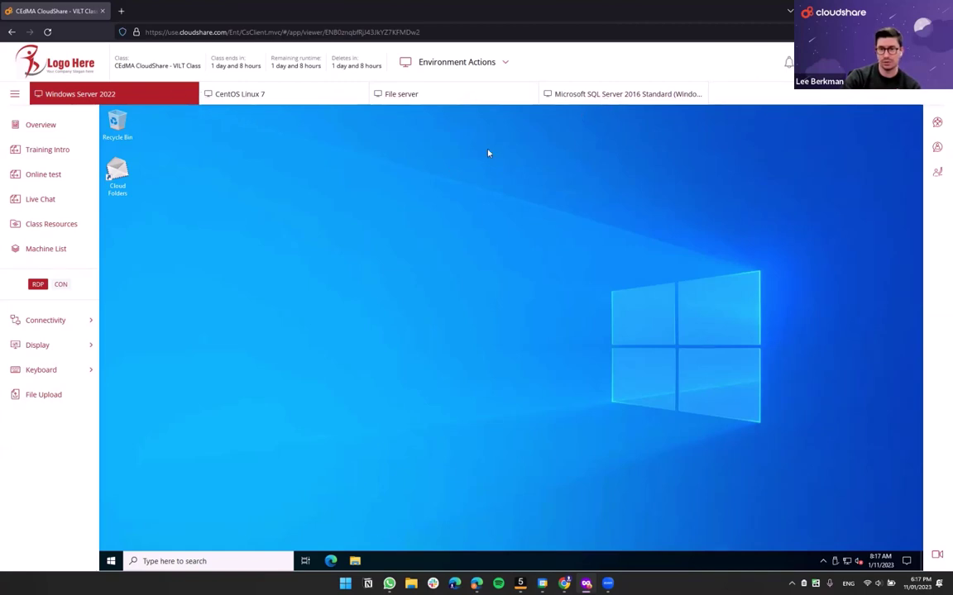
click(295, 100)
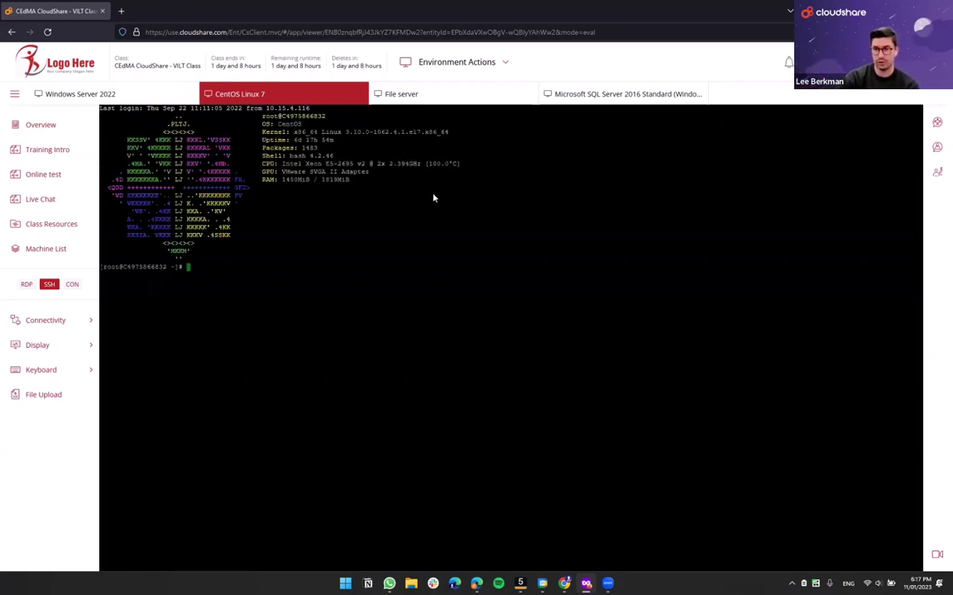
- View the File server, then the SQL Server 2016 machine, then return to Windows Server 2022
click(429, 100)
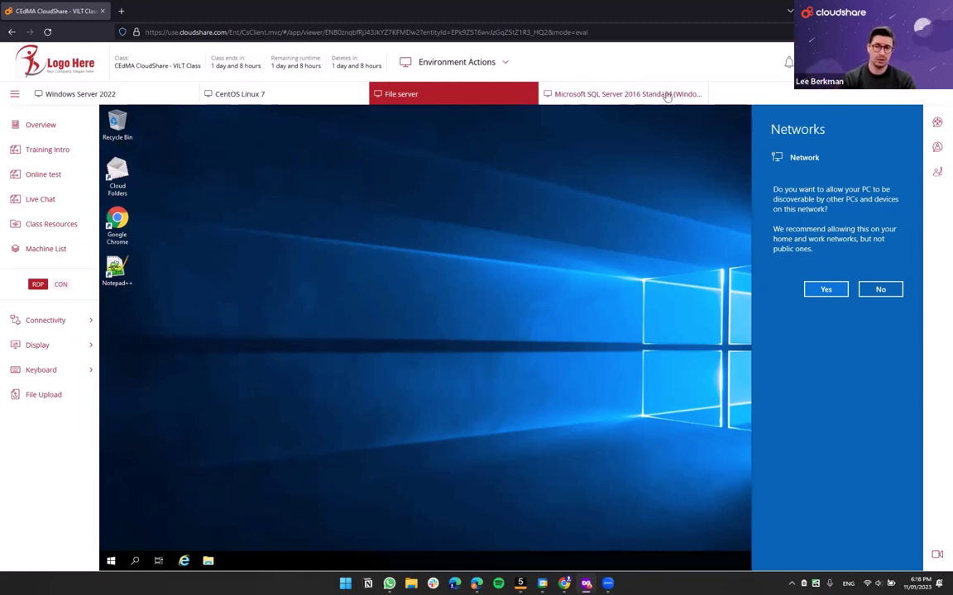
click(662, 94)
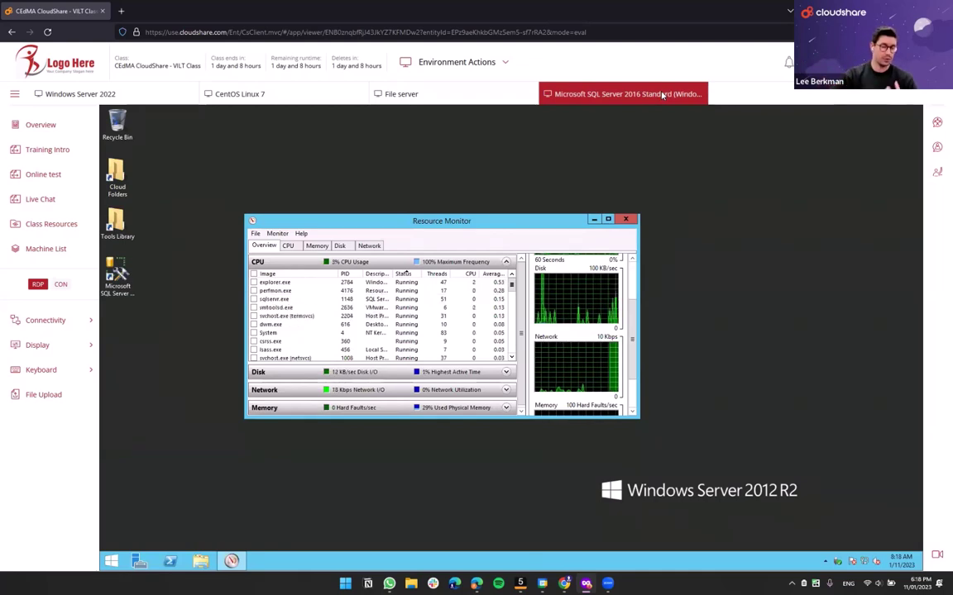
click(110, 93)
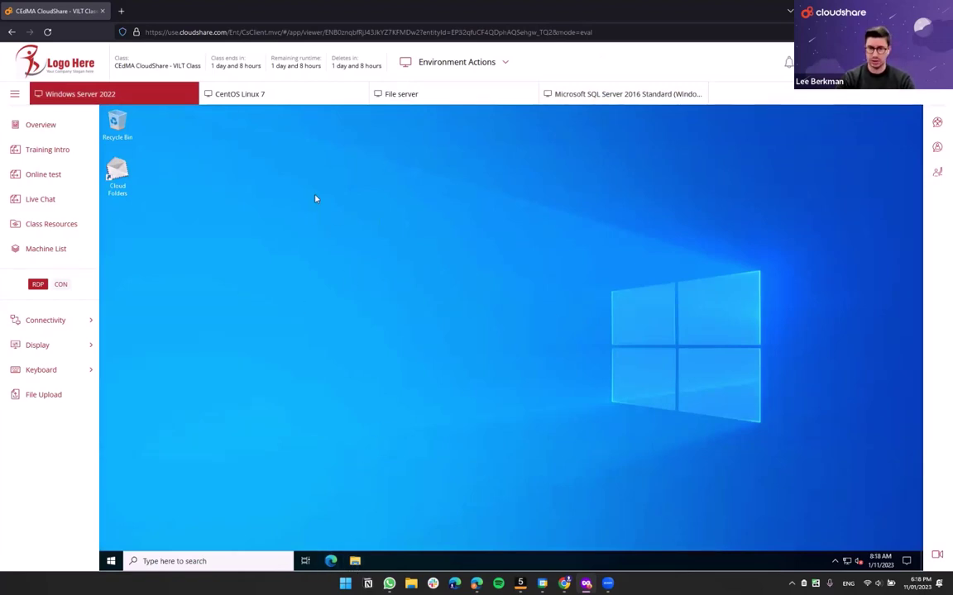
- Open the class Overview beside the desktop and widen its text panel twice
click(36, 126)
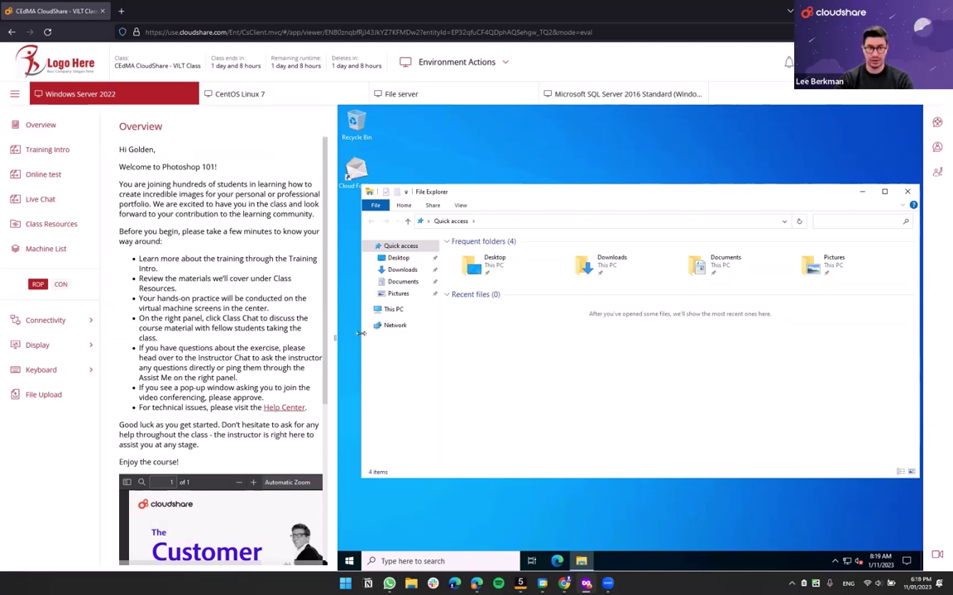
drag(334, 340, 396, 339)
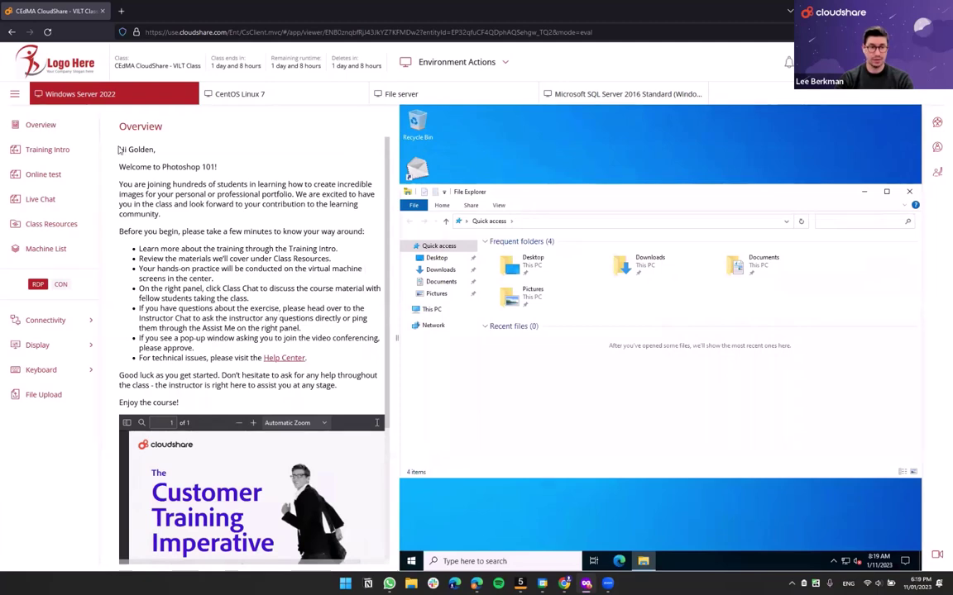
drag(114, 142, 219, 281)
click(270, 288)
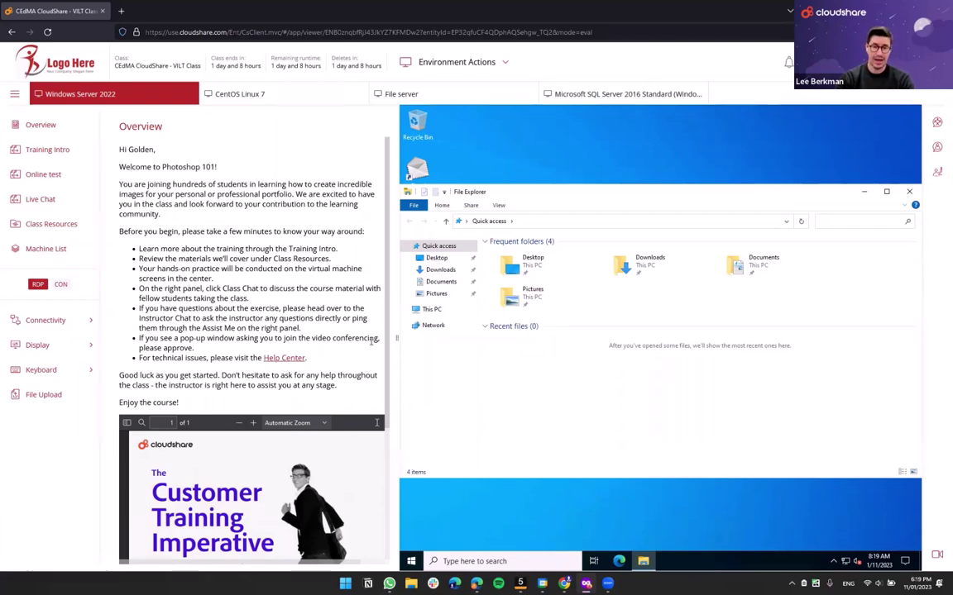
drag(395, 338, 472, 338)
- Scroll through the Overview, widen the remote desktop pane, and return to the welcome message
scroll(233, 210, down, 3)
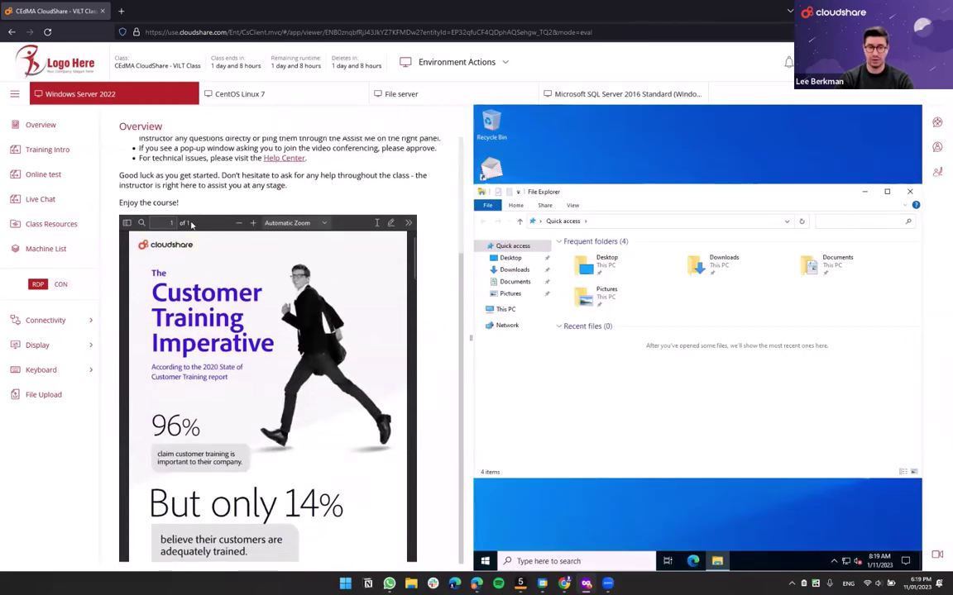
scroll(246, 340, down, 5)
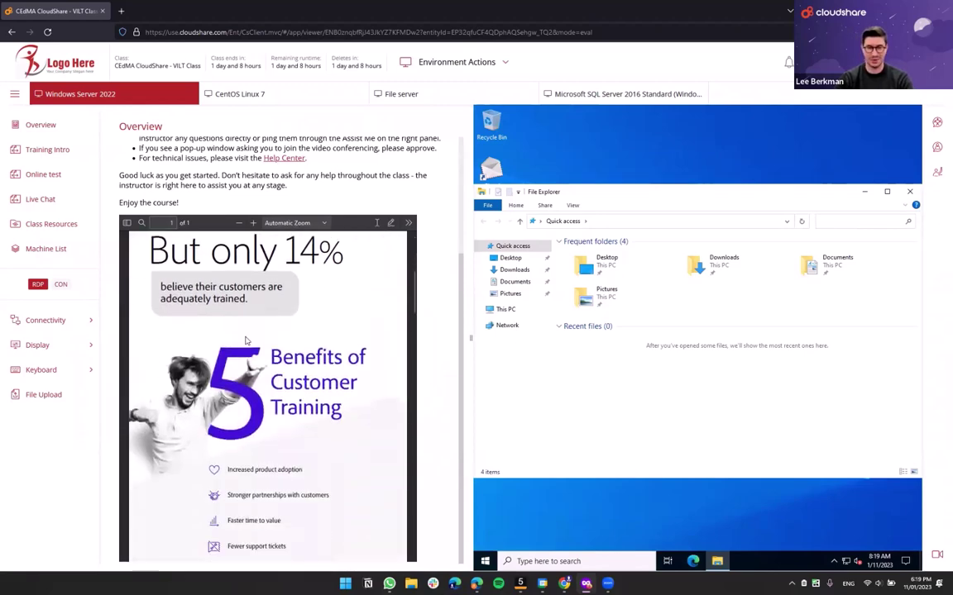
scroll(246, 340, down, 10)
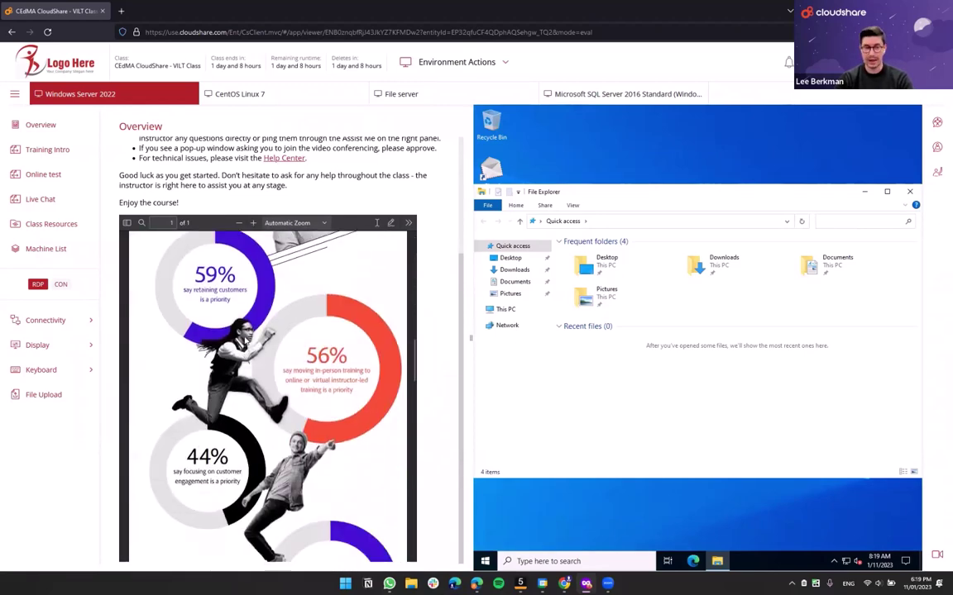
scroll(267, 388, down, 5)
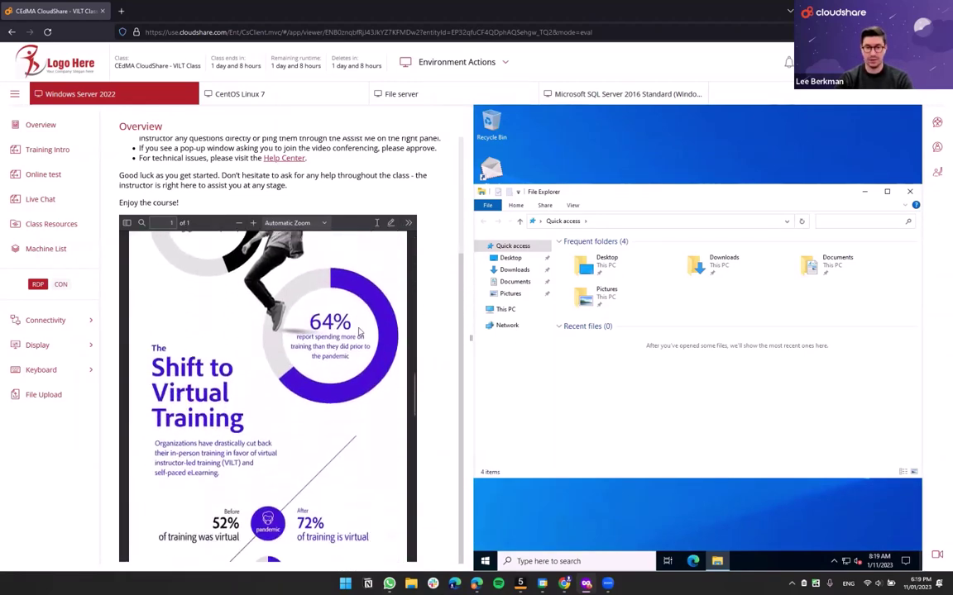
scroll(359, 332, down, 10)
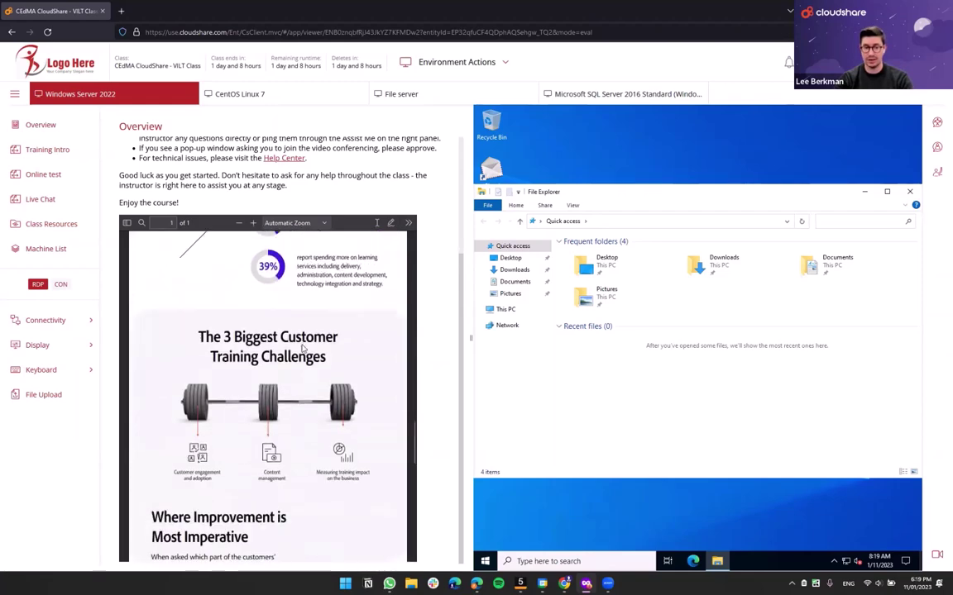
scroll(302, 350, down, 10)
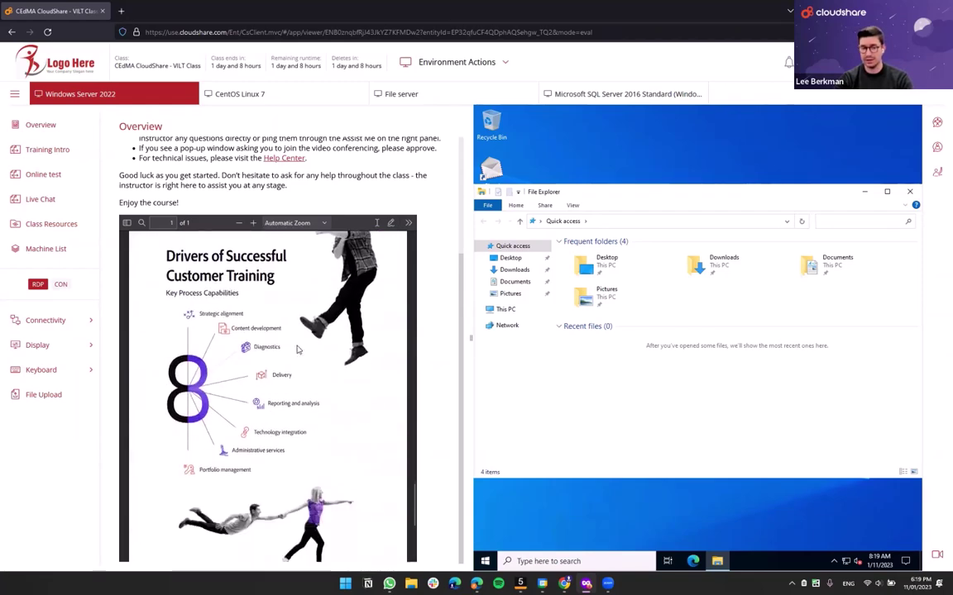
scroll(298, 350, down, 5)
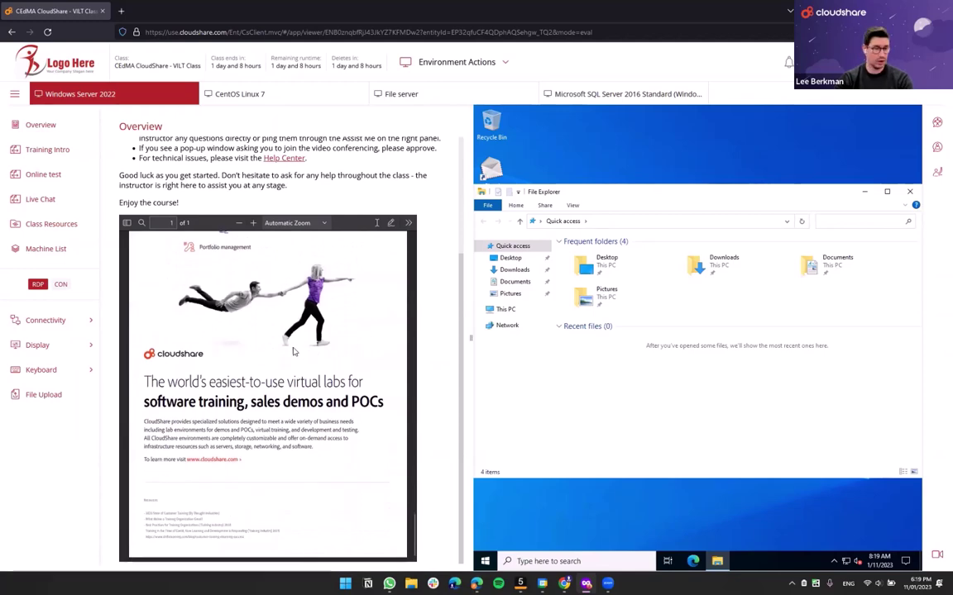
scroll(293, 352, up, 6)
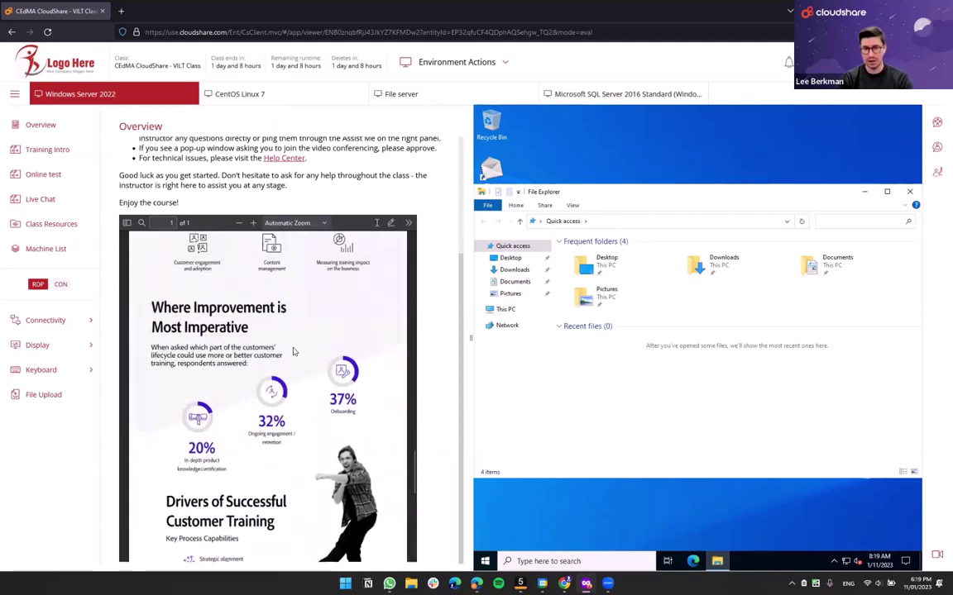
scroll(293, 351, up, 6)
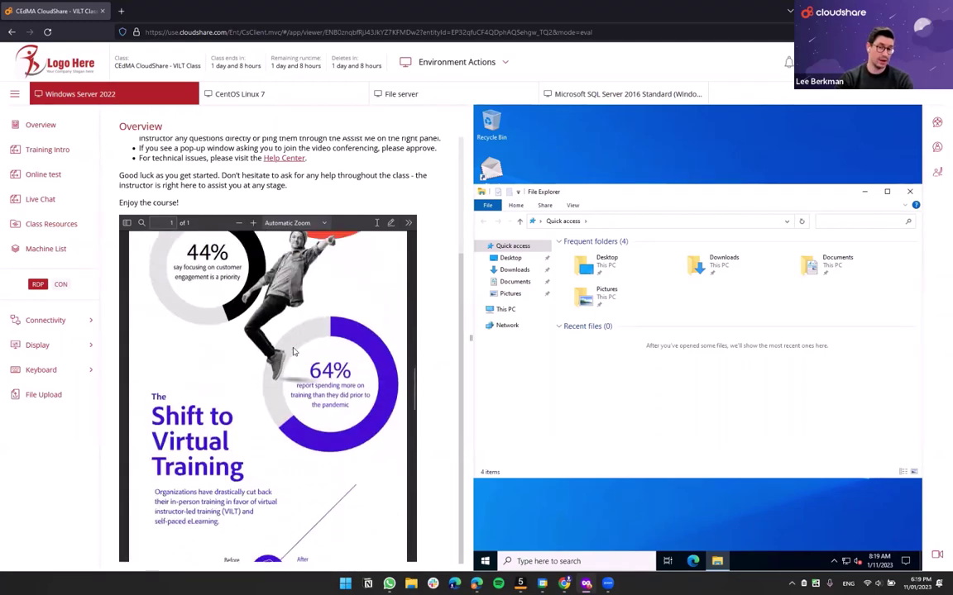
scroll(293, 352, up, 8)
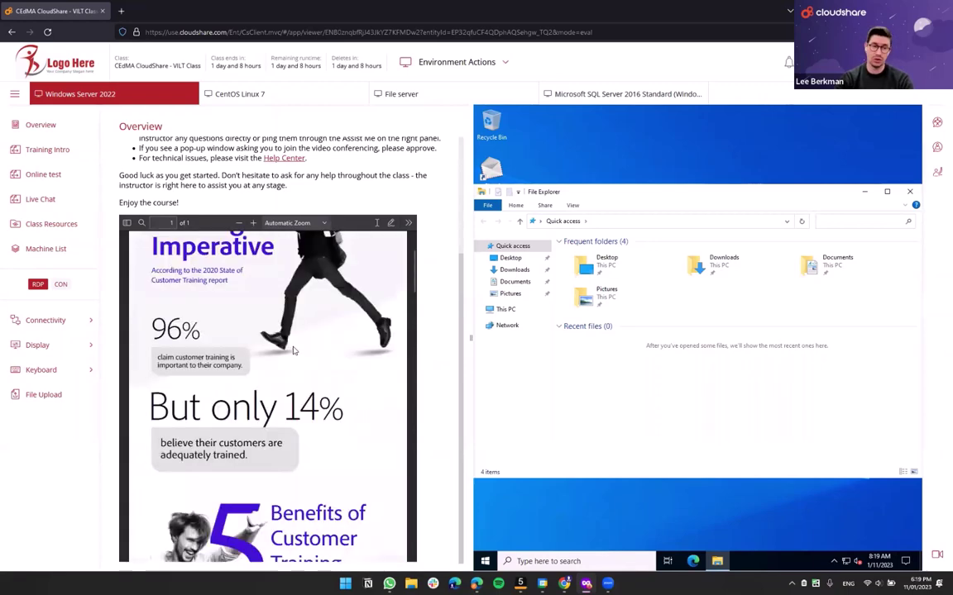
scroll(293, 352, up, 2)
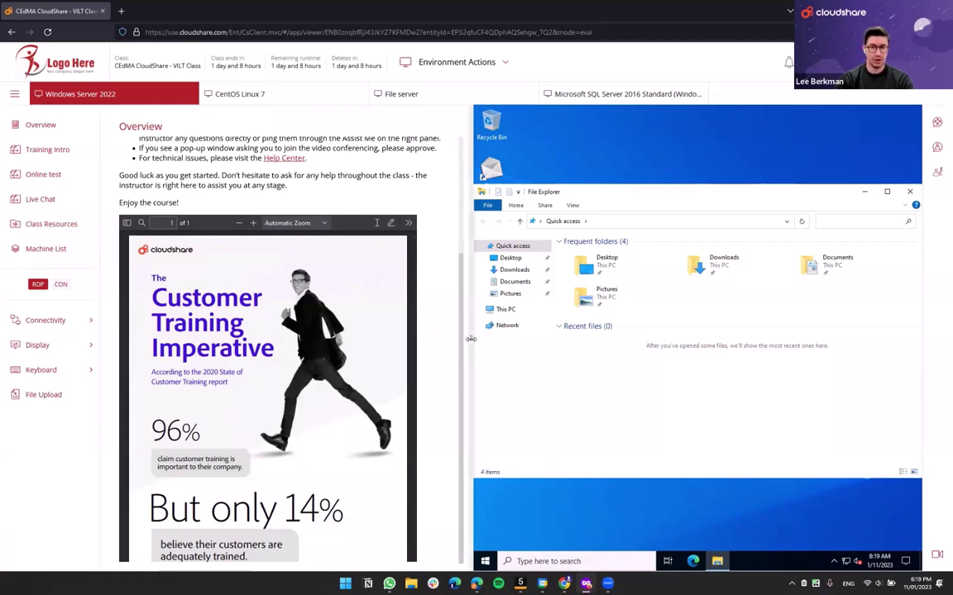
drag(470, 339, 443, 339)
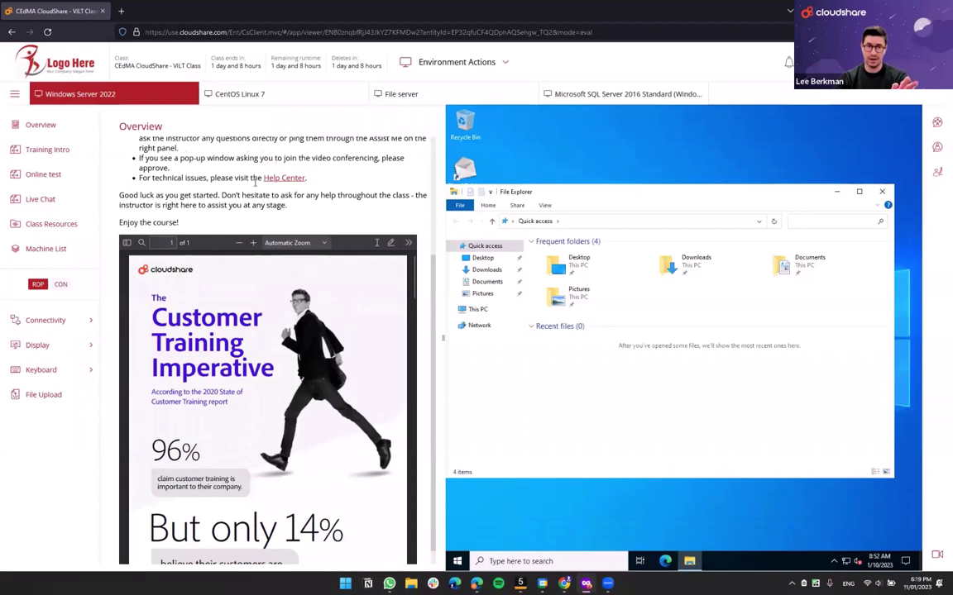
scroll(255, 182, up, 3)
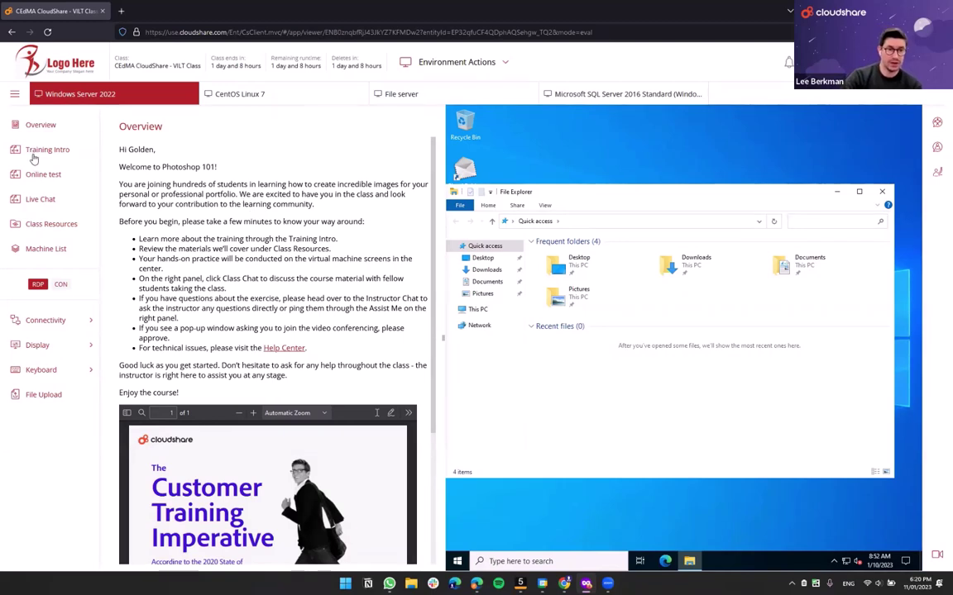
- Open Training Intro and play the Photoshop for Beginners video, toggling mute on and off
click(43, 150)
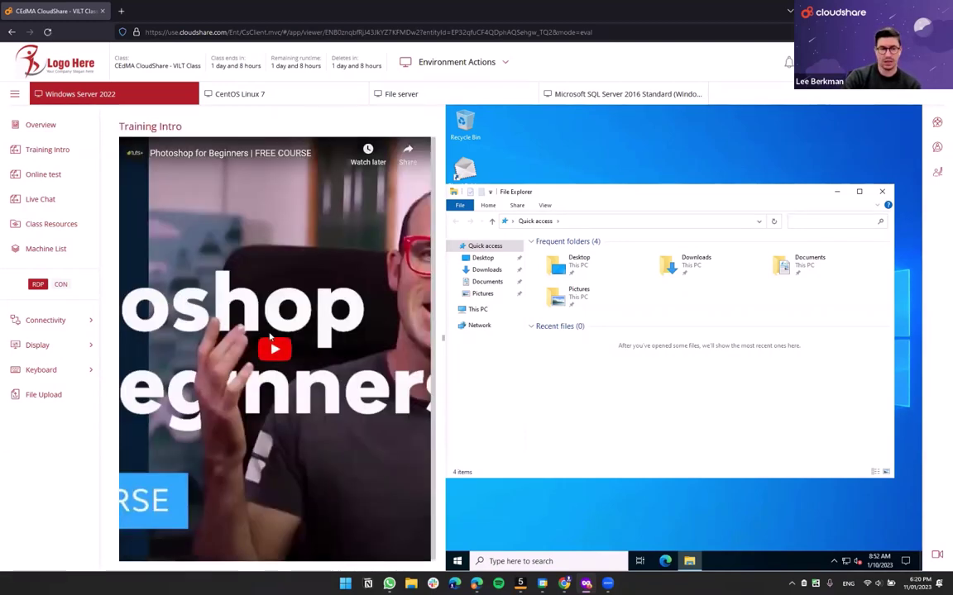
click(274, 347)
click(157, 552)
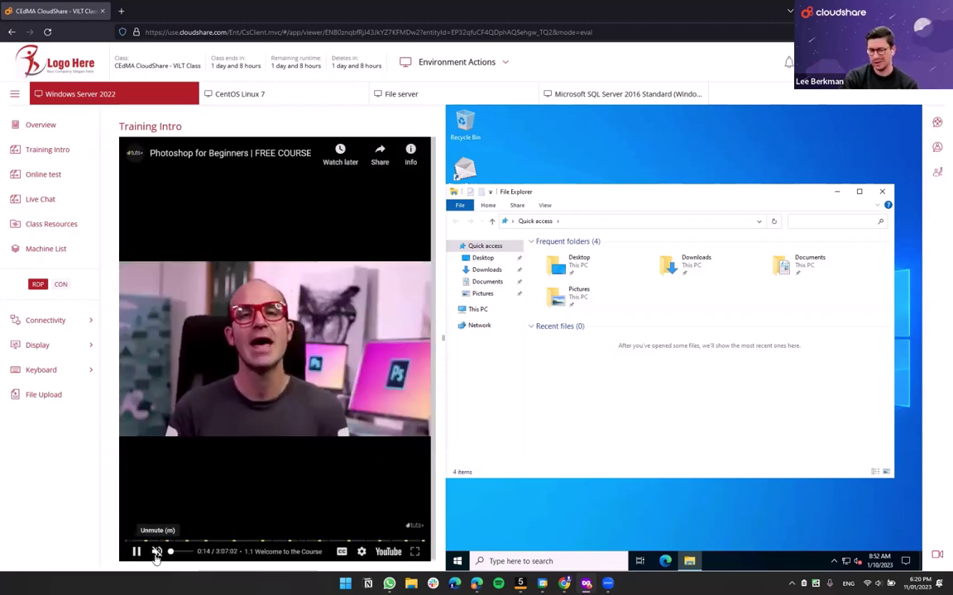
click(157, 553)
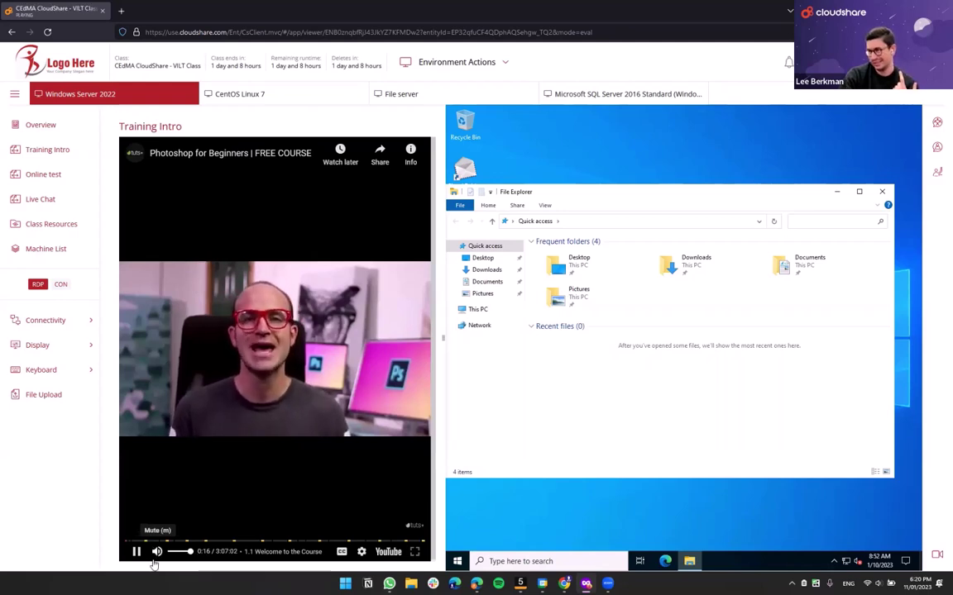
click(156, 552)
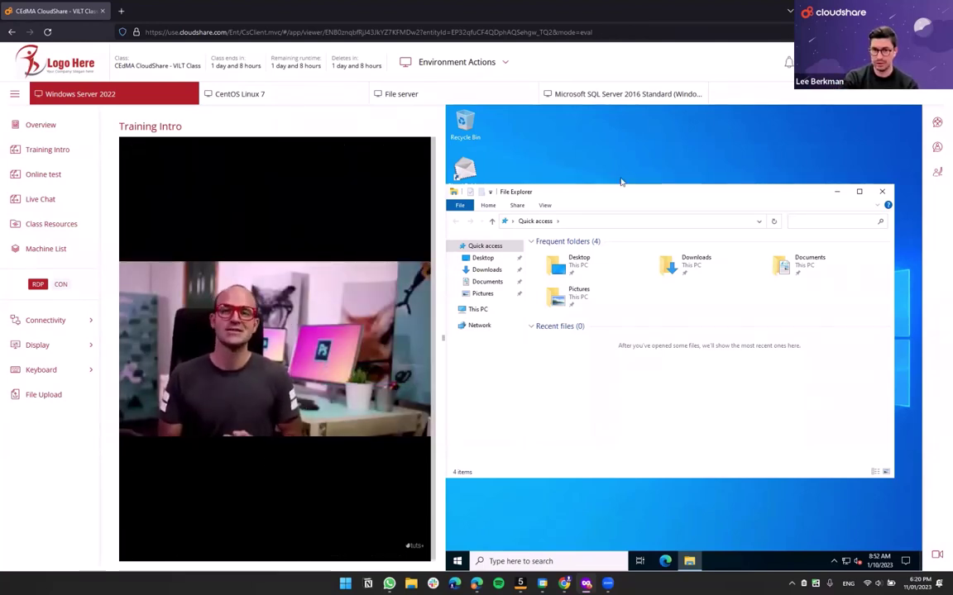
- Move the remote File Explorer window up, then pause the video at 0:37
mouse_move(595, 192)
mouse_down()
mouse_move(623, 176)
mouse_move(598, 174)
mouse_up()
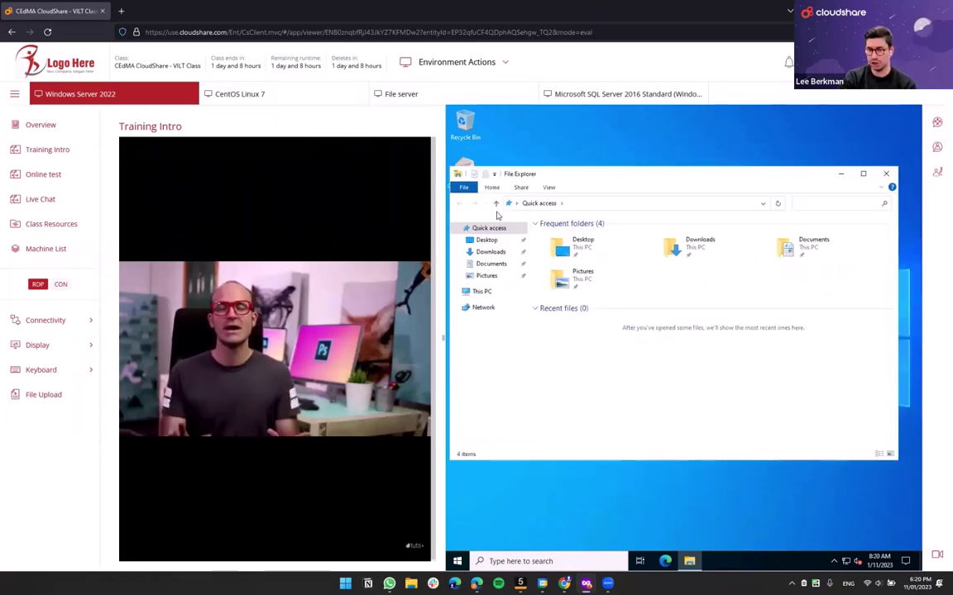
mouse_move(209, 264)
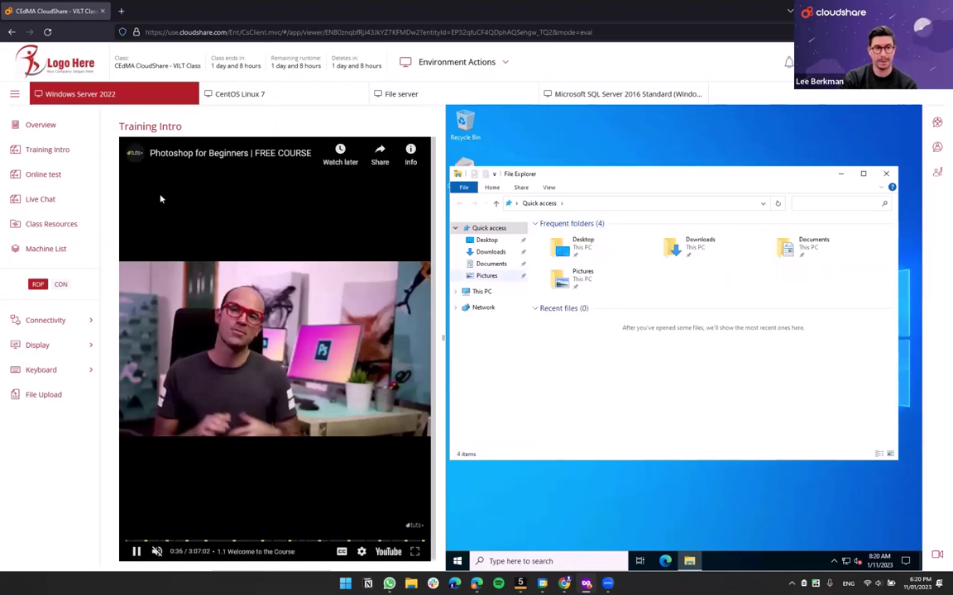
click(137, 552)
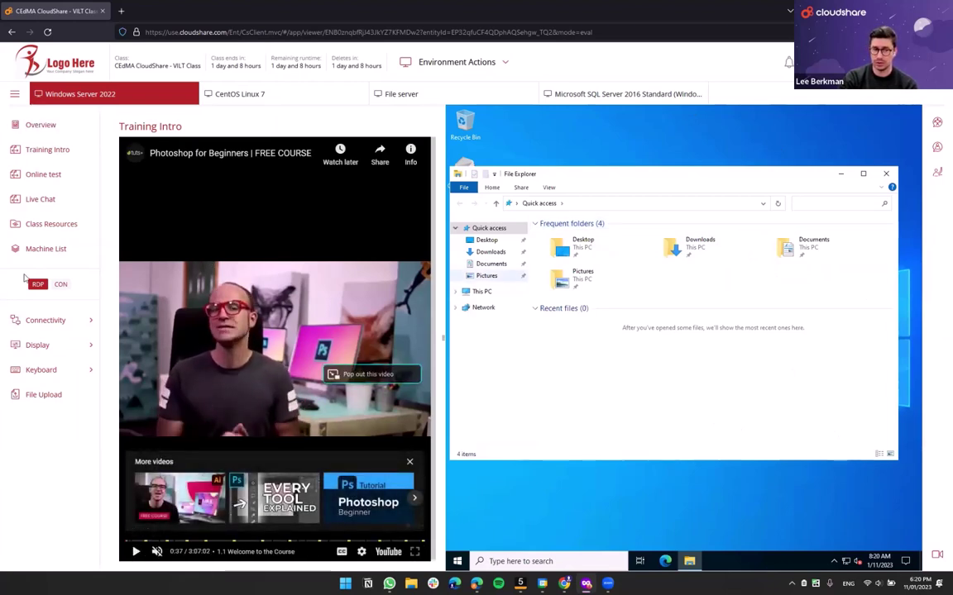
- Open the Online test page and highlight 'ClassMarker' in the test title
click(41, 179)
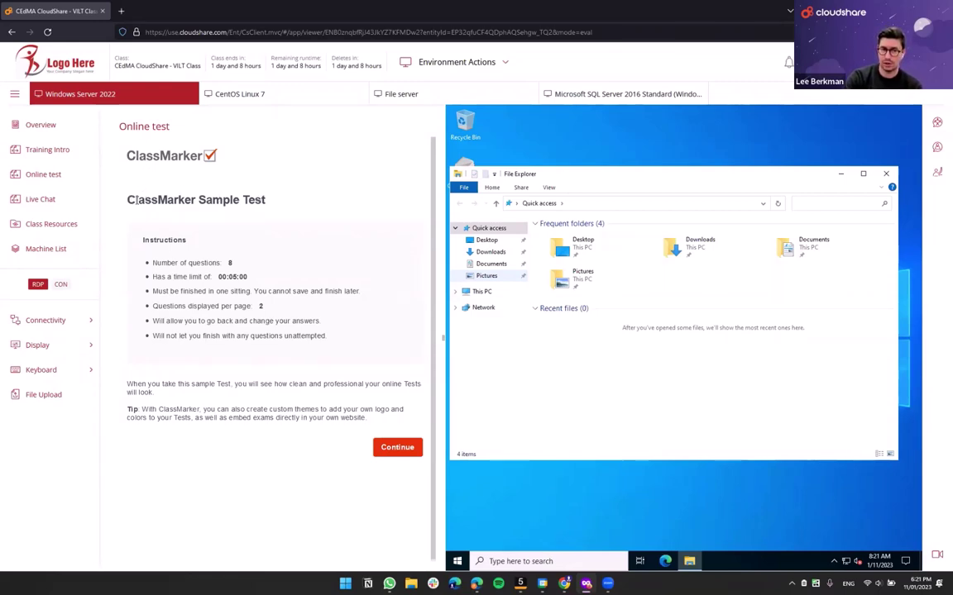
drag(128, 200, 196, 208)
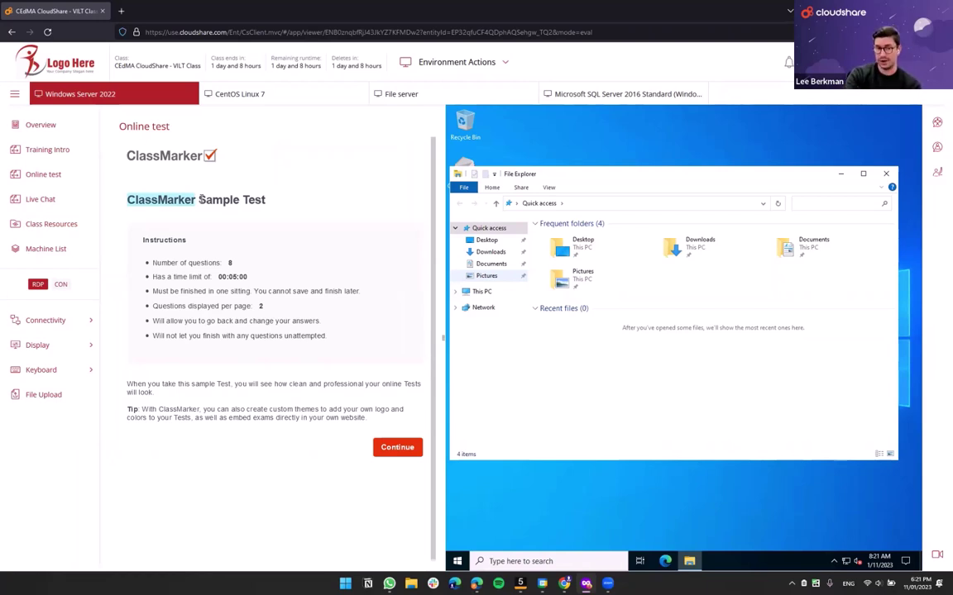
click(199, 199)
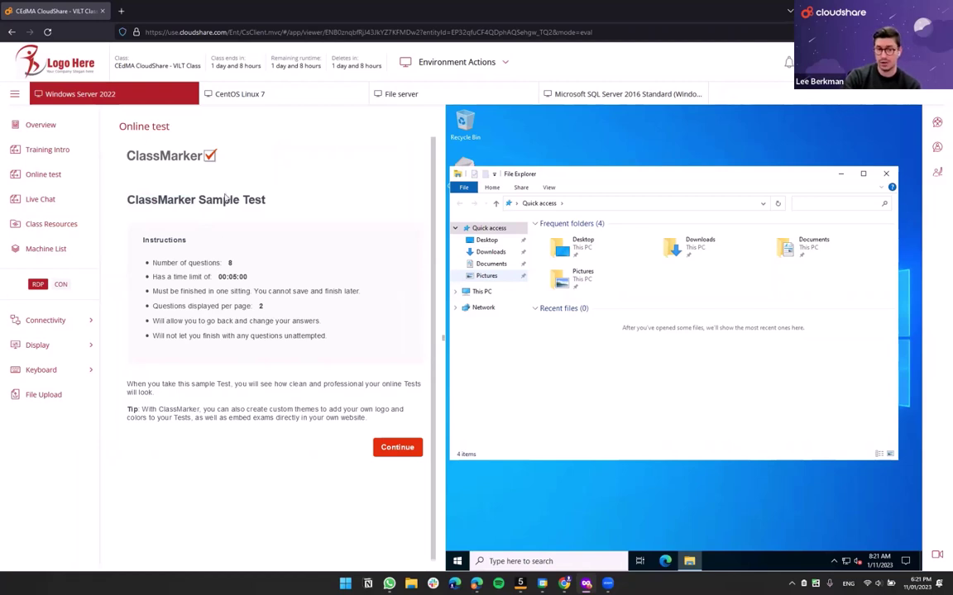
- Run 'Testing' in the CentOS Linux 7 terminal
click(283, 97)
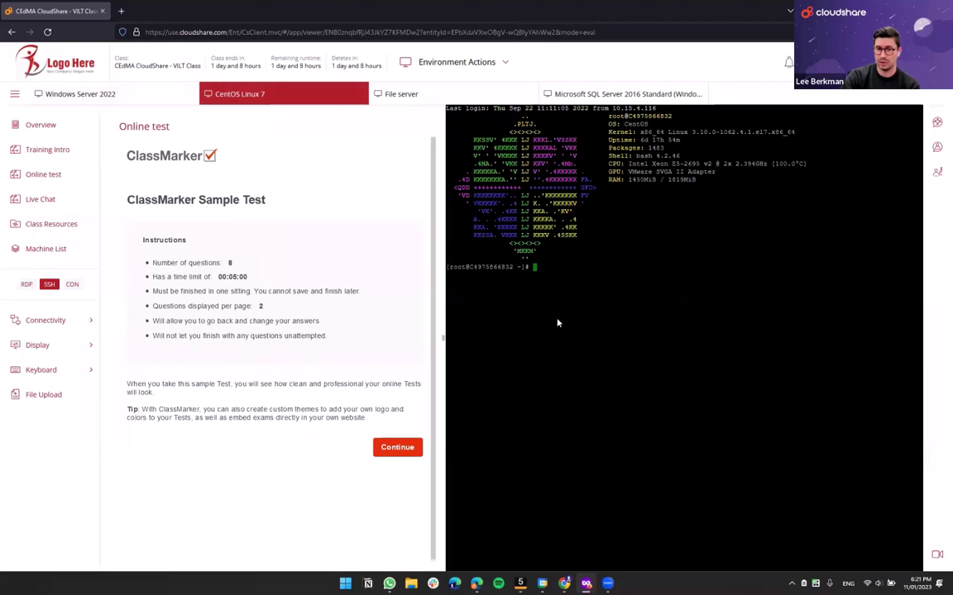
text(Testing)
key(Return)
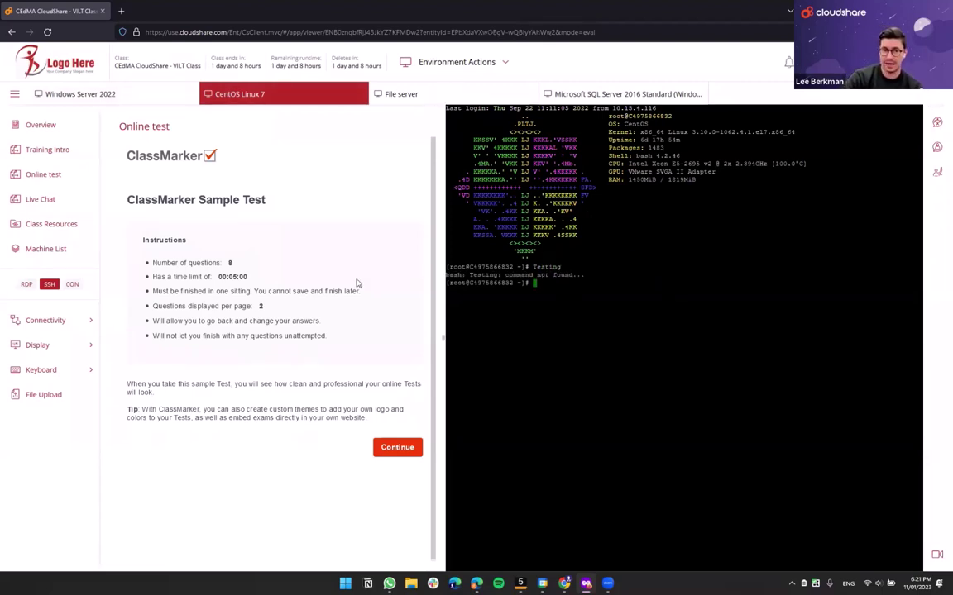
- Start the ClassMarker sample test, answering question 1 with C and question 2 with A and B
click(394, 448)
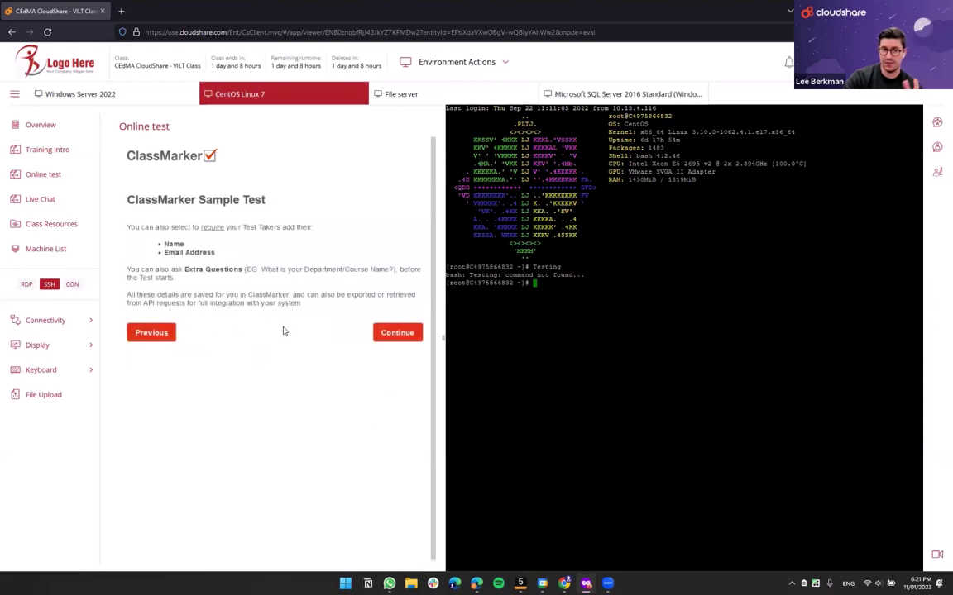
click(380, 332)
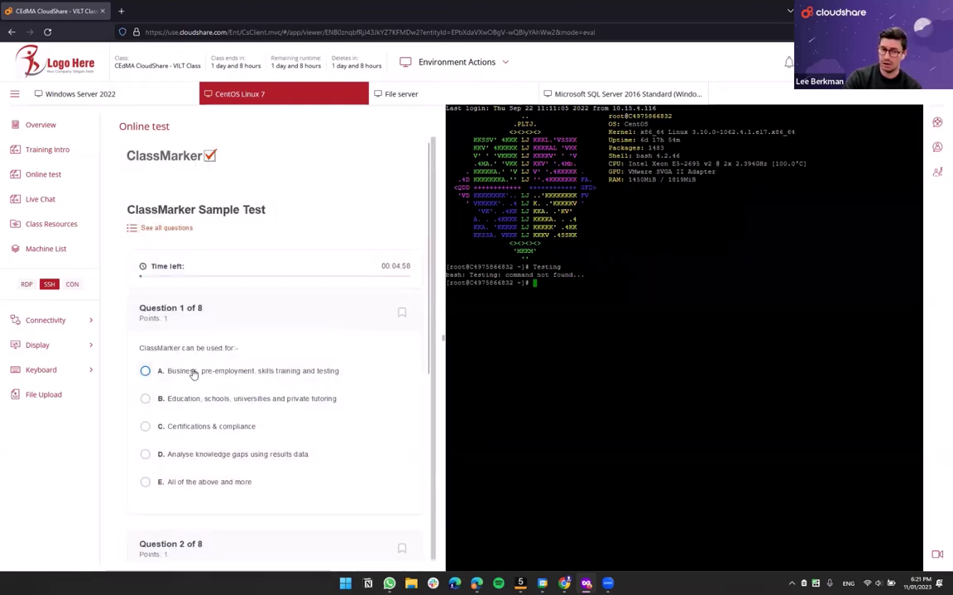
scroll(183, 330, down, 1)
click(183, 330)
click(177, 378)
scroll(186, 397, down, 5)
click(196, 429)
click(248, 402)
- Advance to question 3, allow network discovery on the File server, and play the quiz video
click(404, 559)
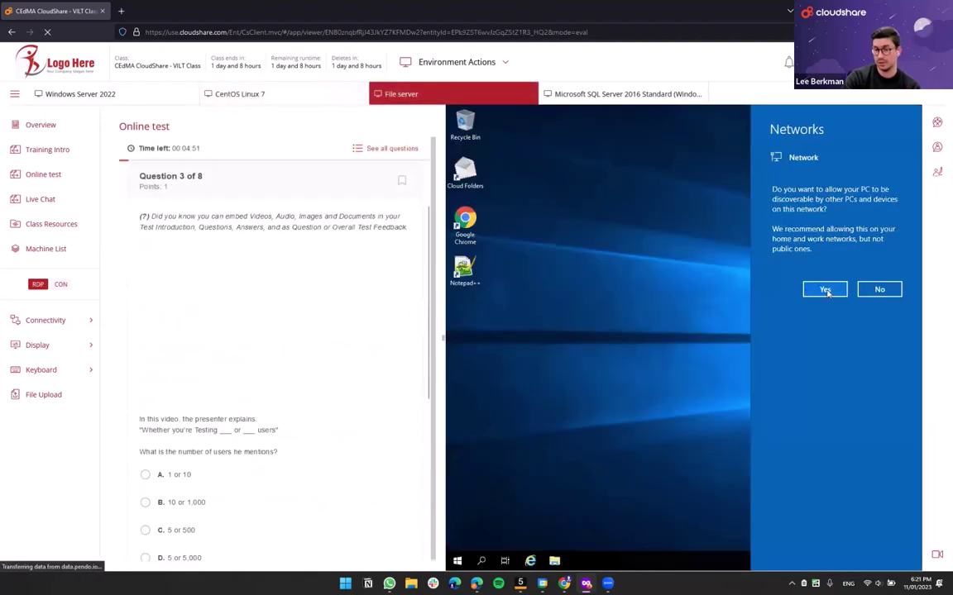
click(825, 291)
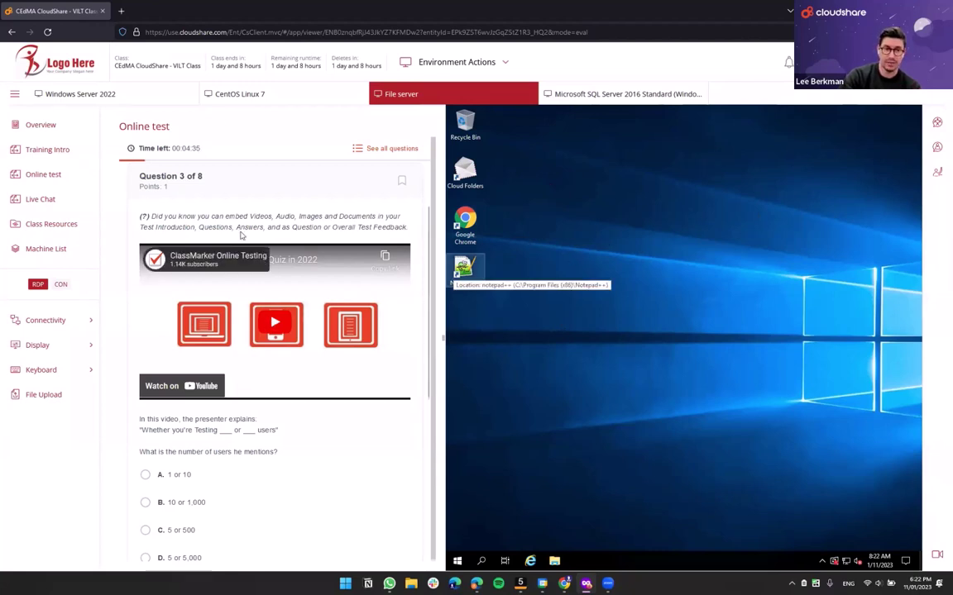
click(253, 301)
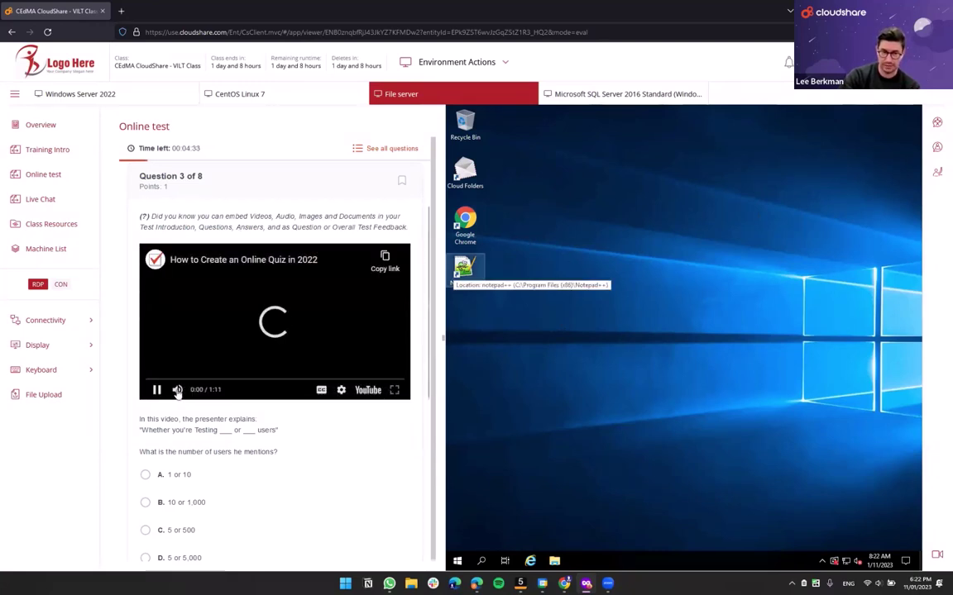
- Scroll down the test page and open the Live Chat page
scroll(194, 381, down, 3)
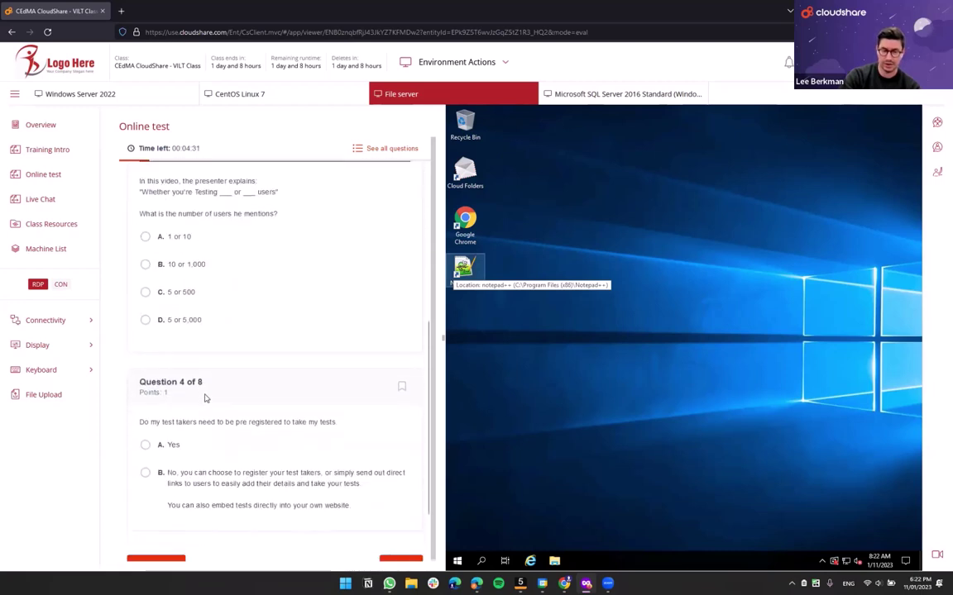
scroll(206, 399, down, 1)
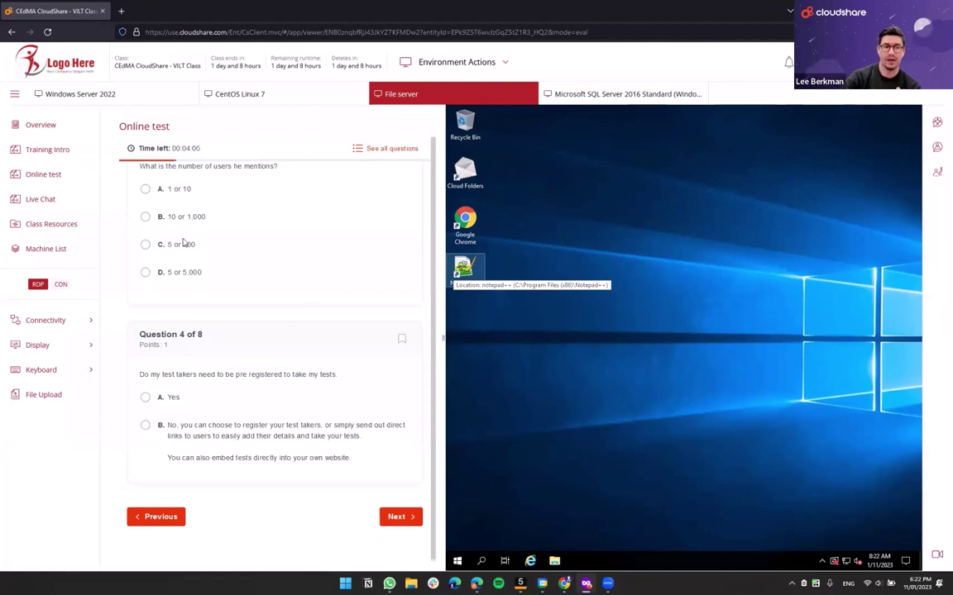
click(67, 199)
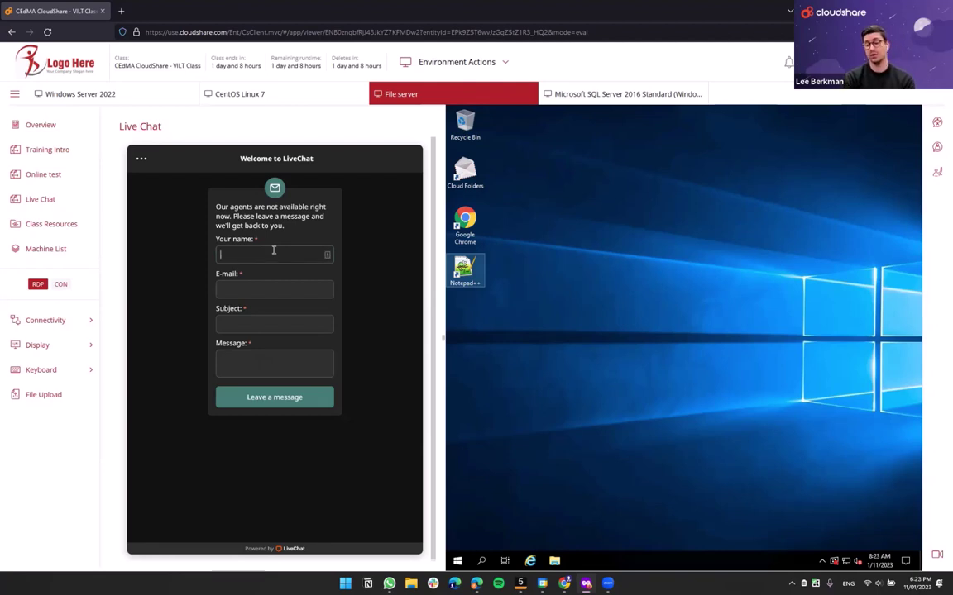
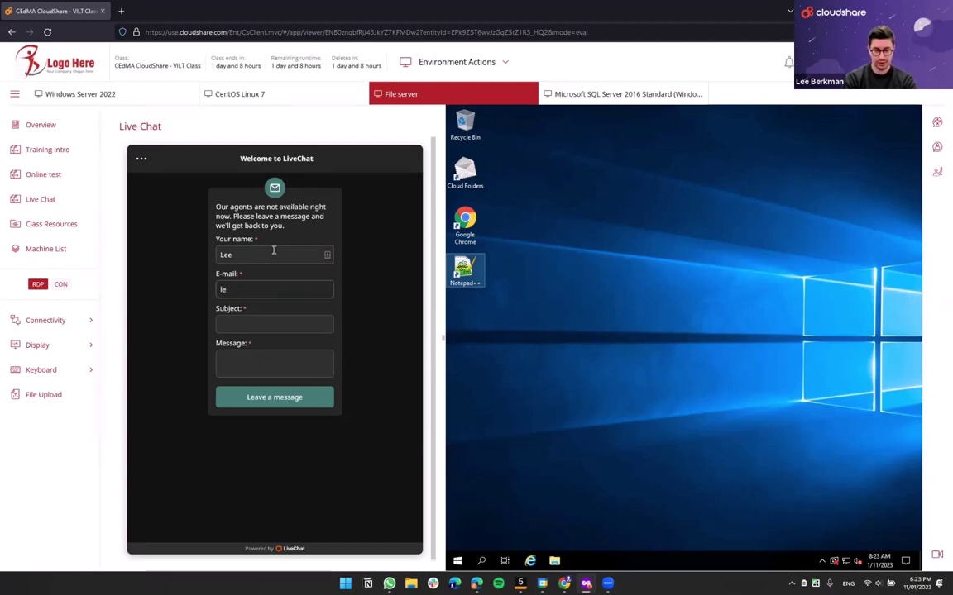
- Complete the LiveChat form's e-mail address, with subject 'Online learning' and message 'Hi'
key(Tab)
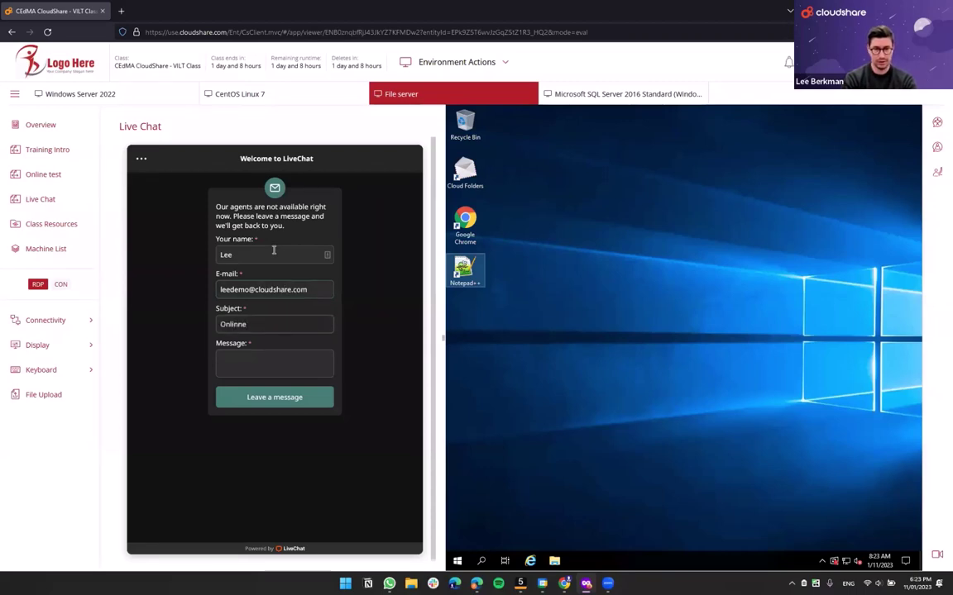
text(Online learning)
key(Tab)
text(Hi)
- Highlight the agents-unavailable notice, widen the remote desktop, and clear the highlight
mouse_move(217, 208)
mouse_down()
mouse_move(324, 210)
mouse_move(232, 218)
mouse_up()
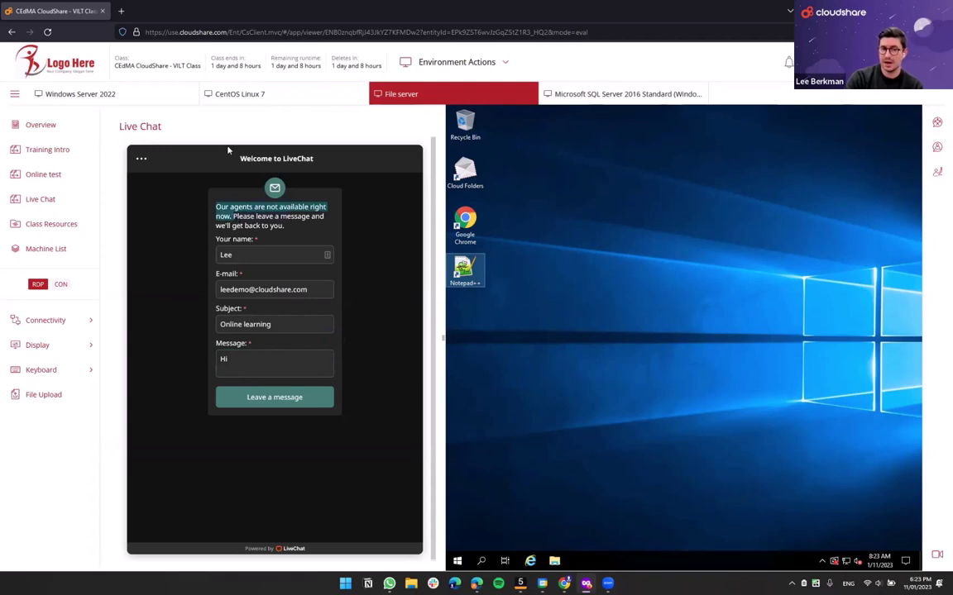
drag(443, 337, 397, 337)
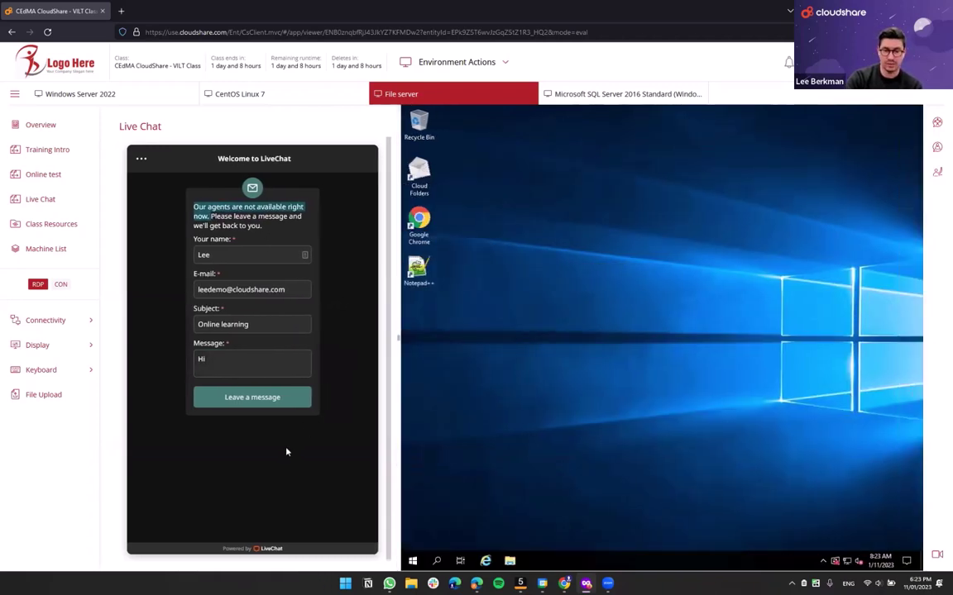
click(174, 205)
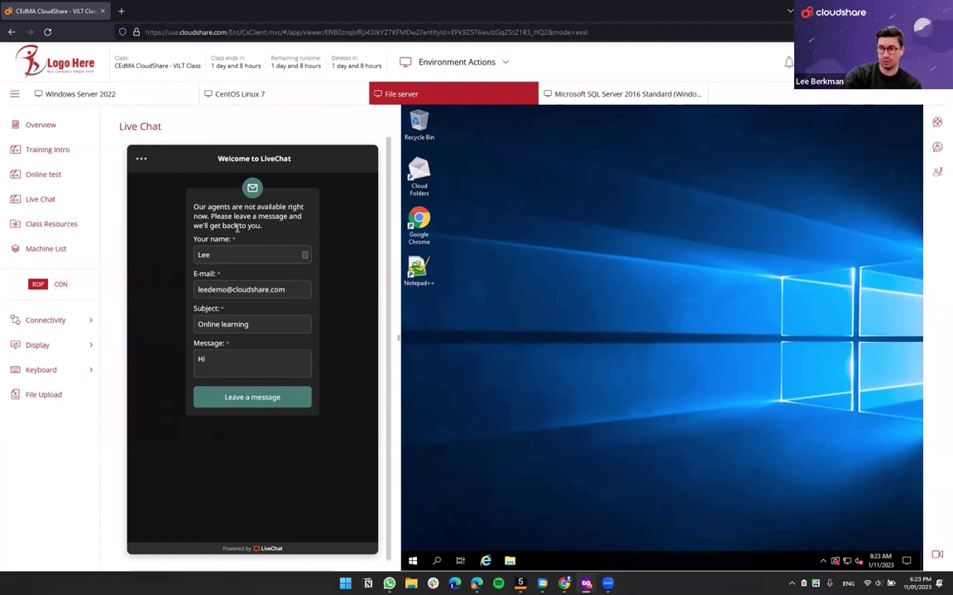
- Open the Virtual Training Brochure datasheet from Class Resources, then close the PDF
click(55, 225)
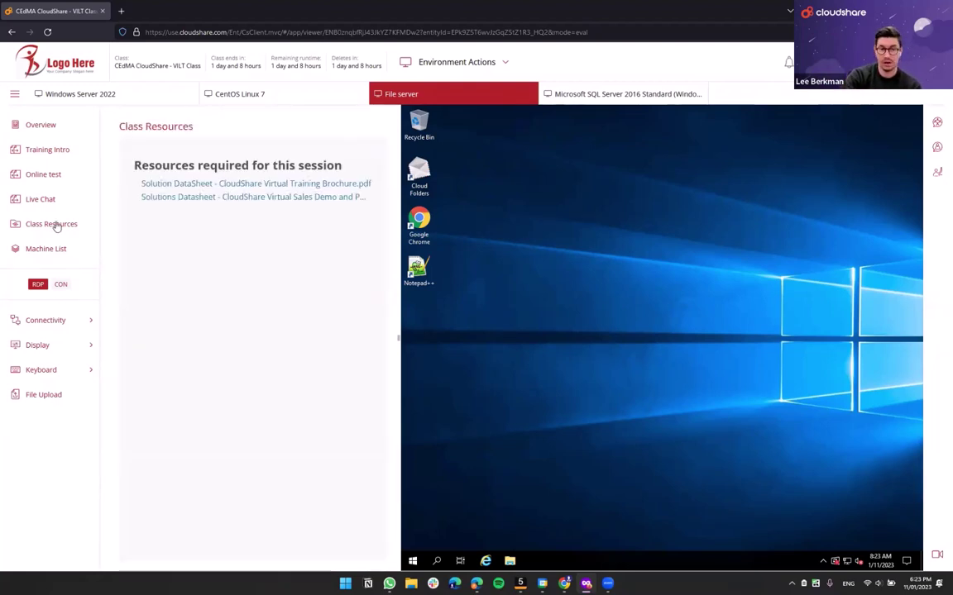
click(44, 125)
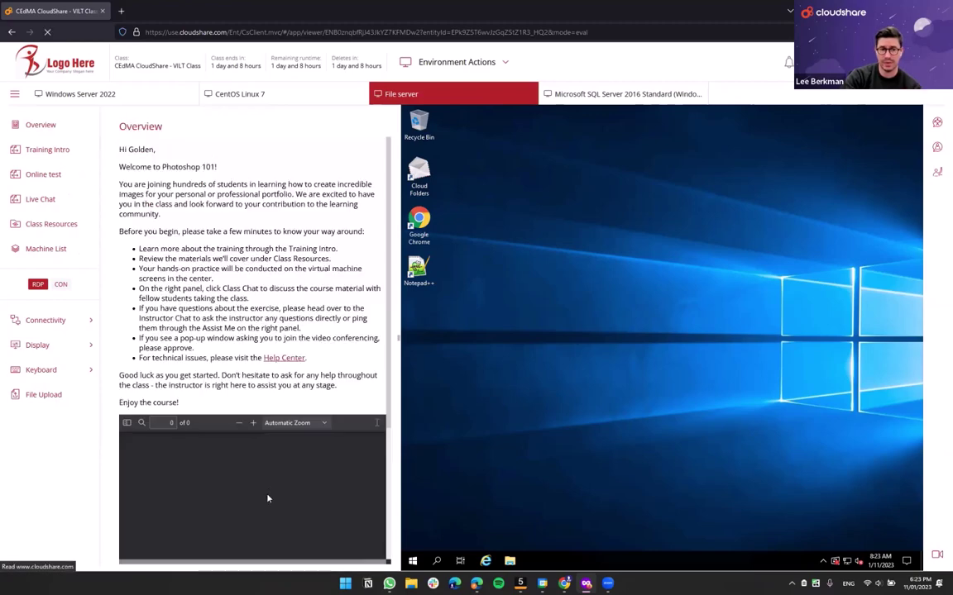
scroll(240, 397, down, 3)
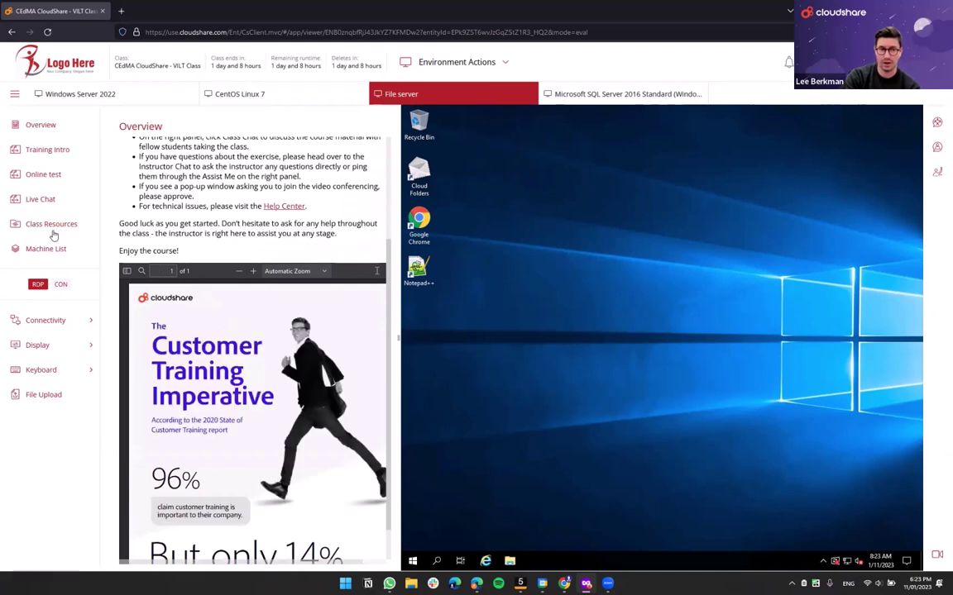
click(53, 231)
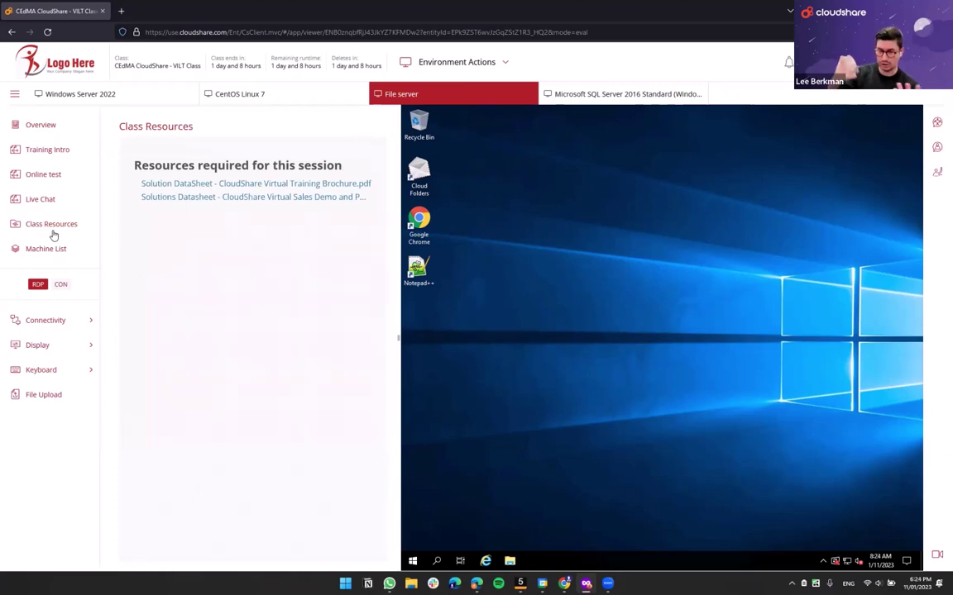
click(201, 184)
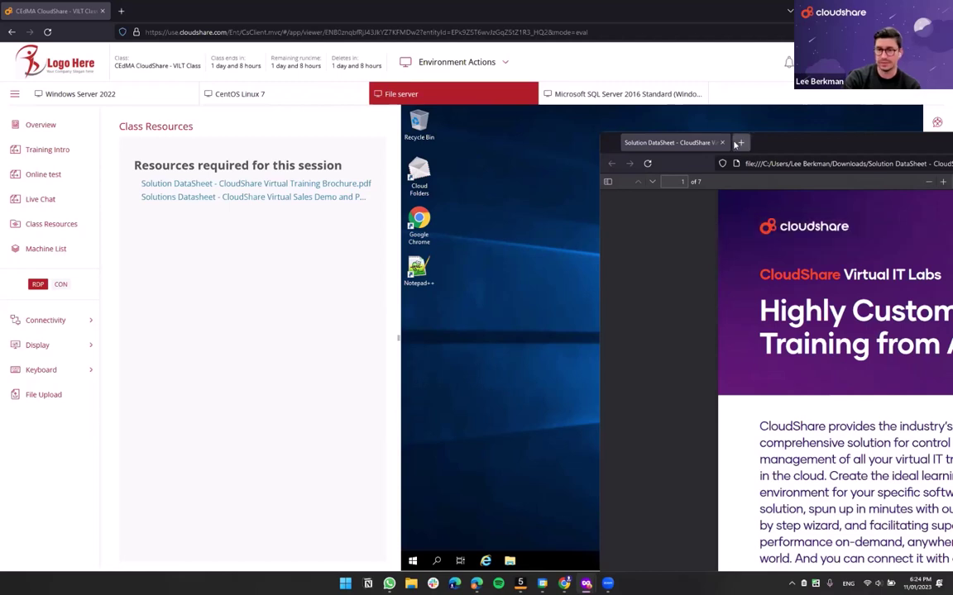
click(722, 143)
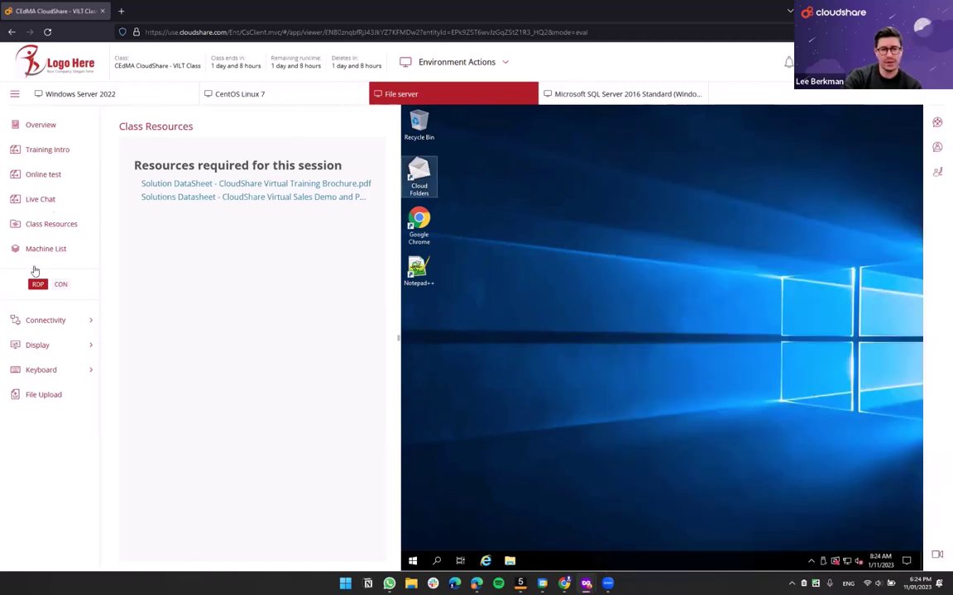
- Hide the class resources and switch from Windows Server 2022 to the CentOS Linux 7 machine
click(24, 228)
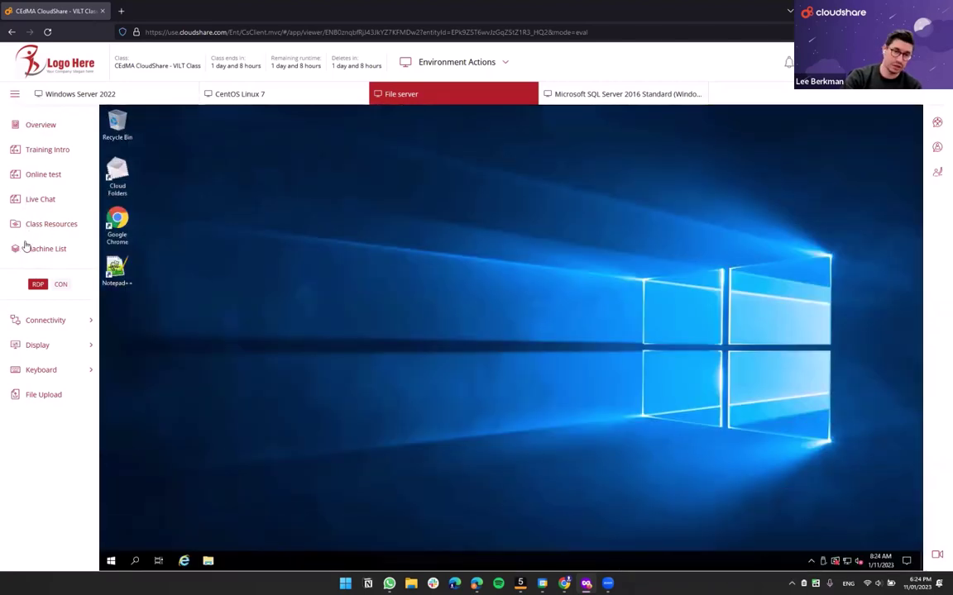
click(126, 96)
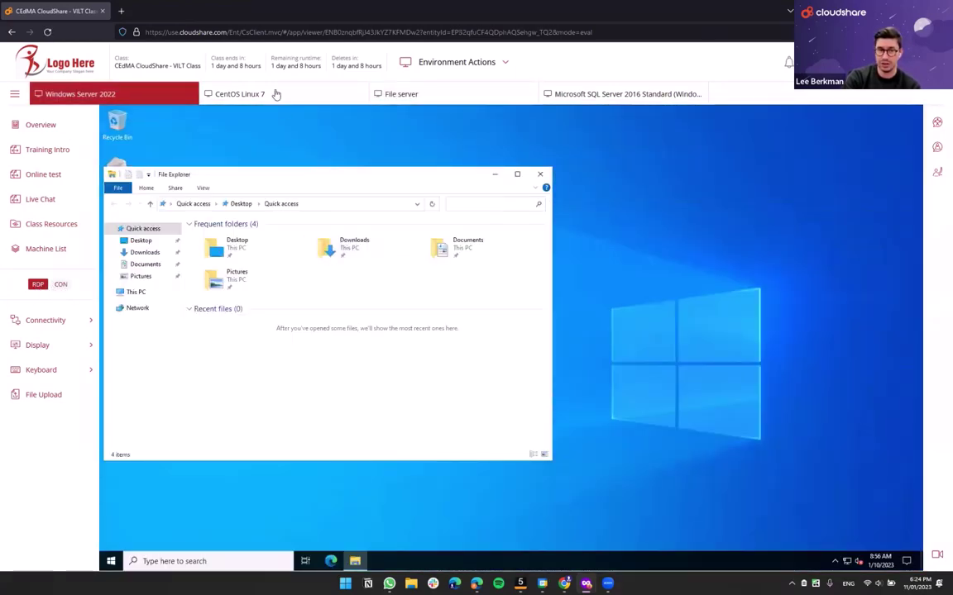
click(276, 94)
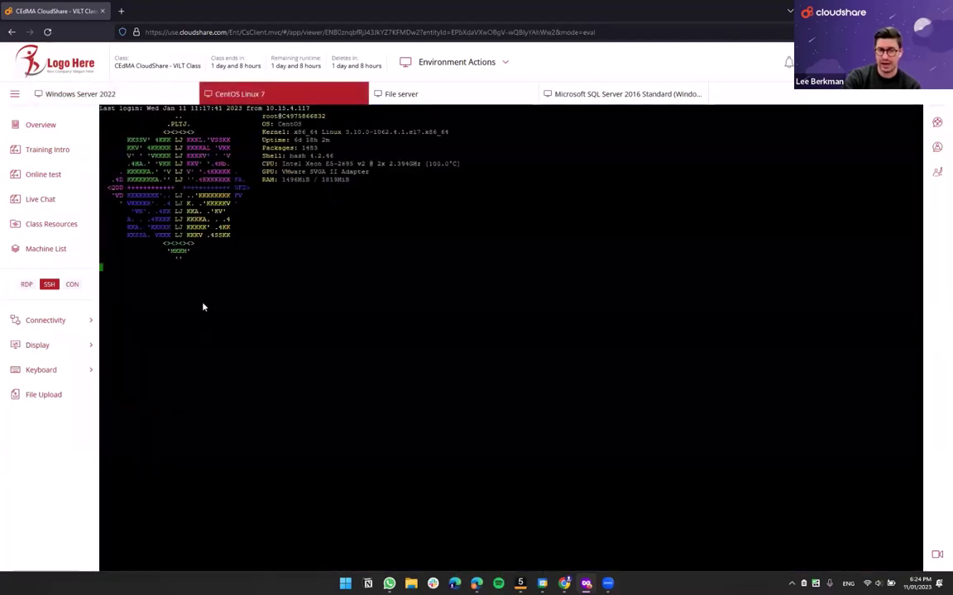
- Toggle CentOS between RDP and SSH, then show Windows Server 2022's connectivity options
click(27, 286)
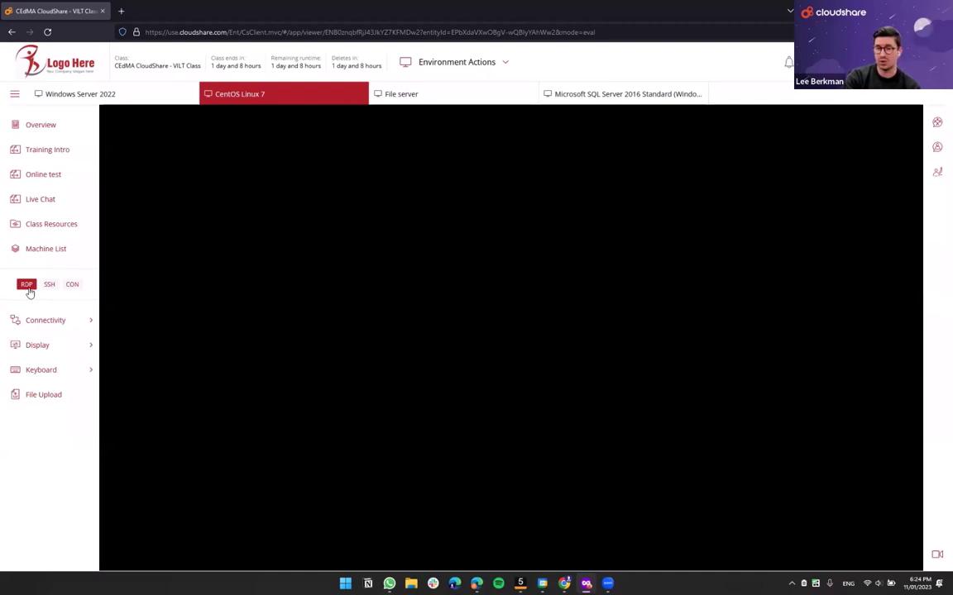
click(50, 287)
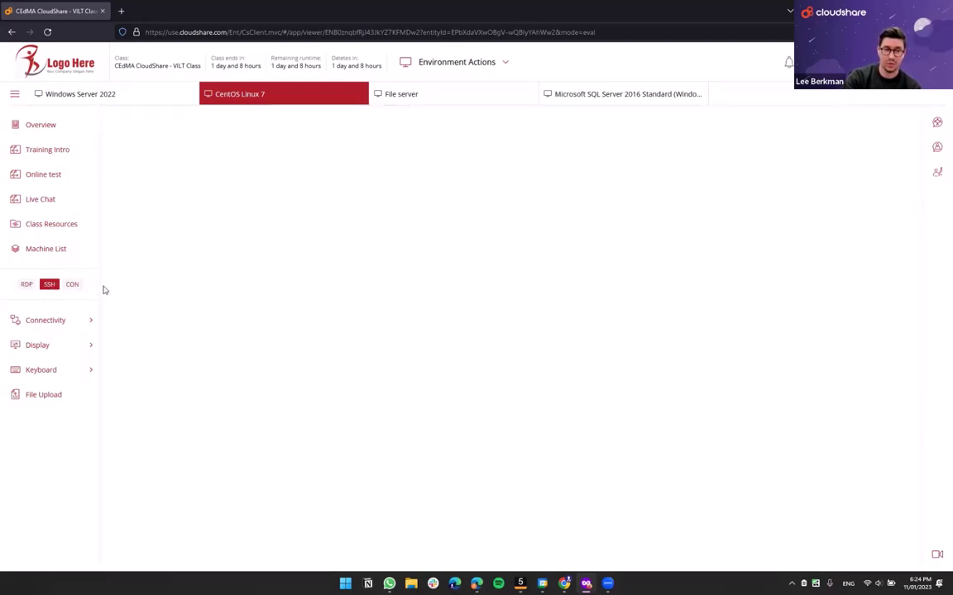
click(93, 95)
click(45, 322)
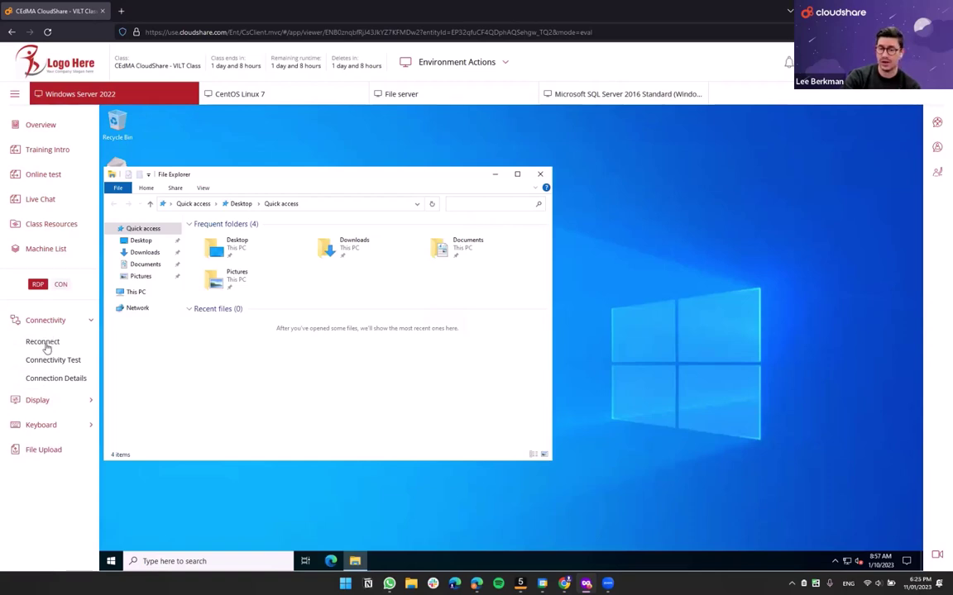
click(56, 363)
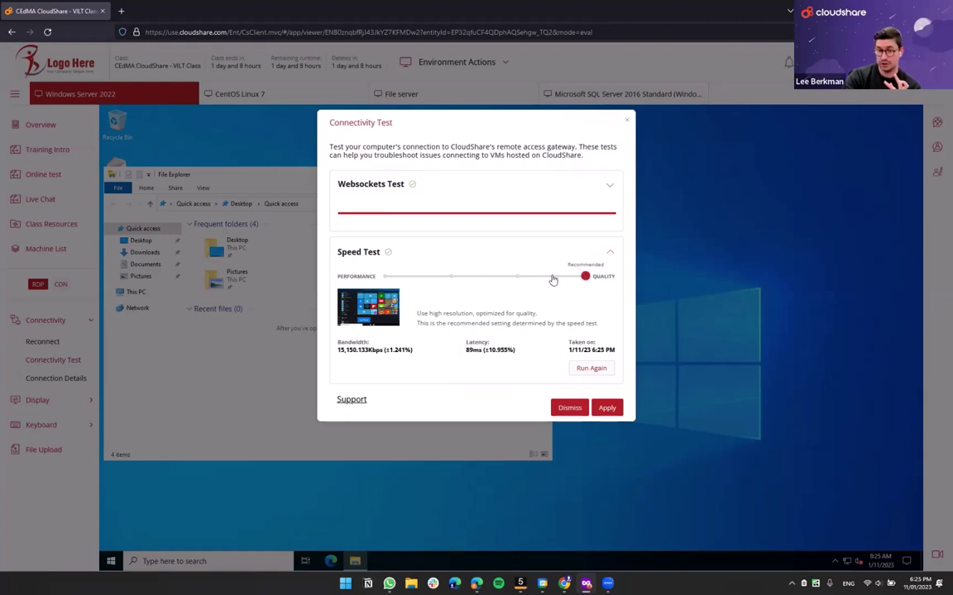
drag(553, 280, 356, 278)
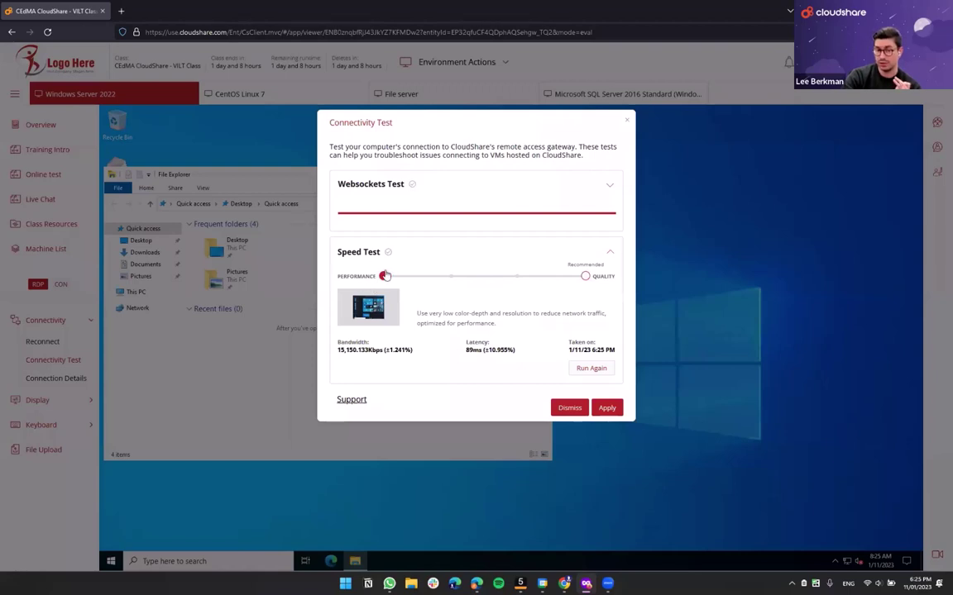
click(591, 277)
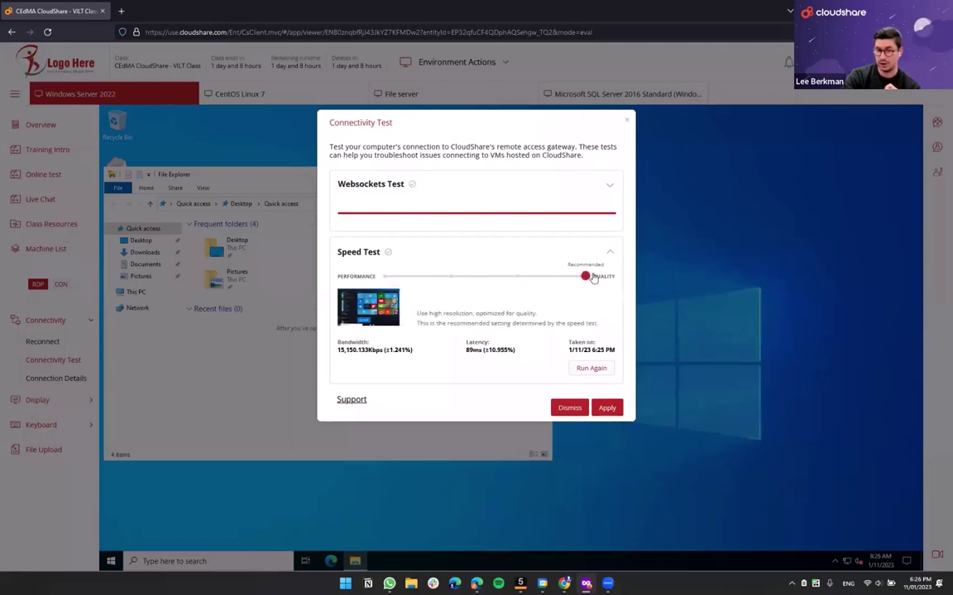
click(569, 406)
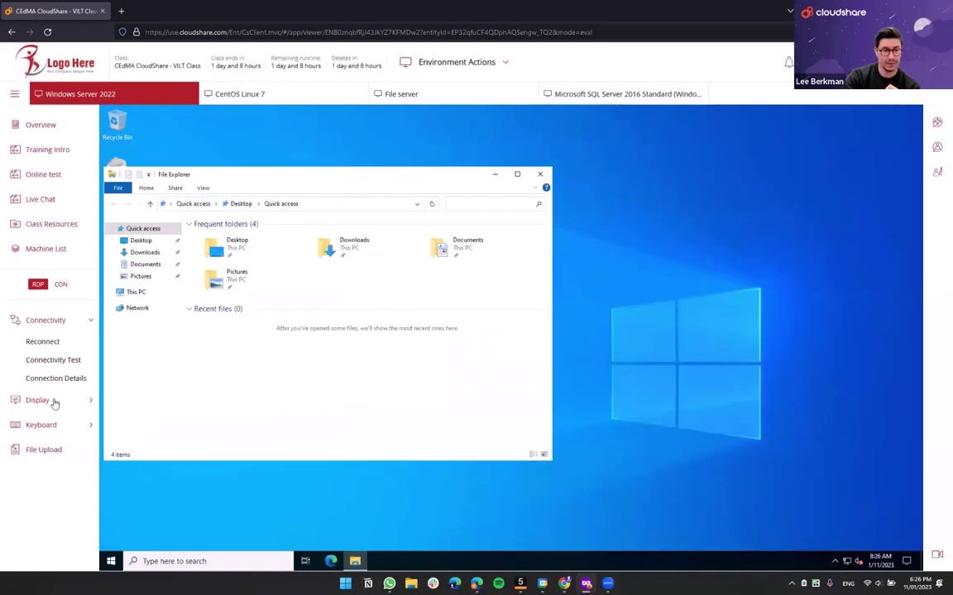
- Browse the RDP keyboard languages without changing them, move File Explorer right, and collapse Keyboard
click(37, 424)
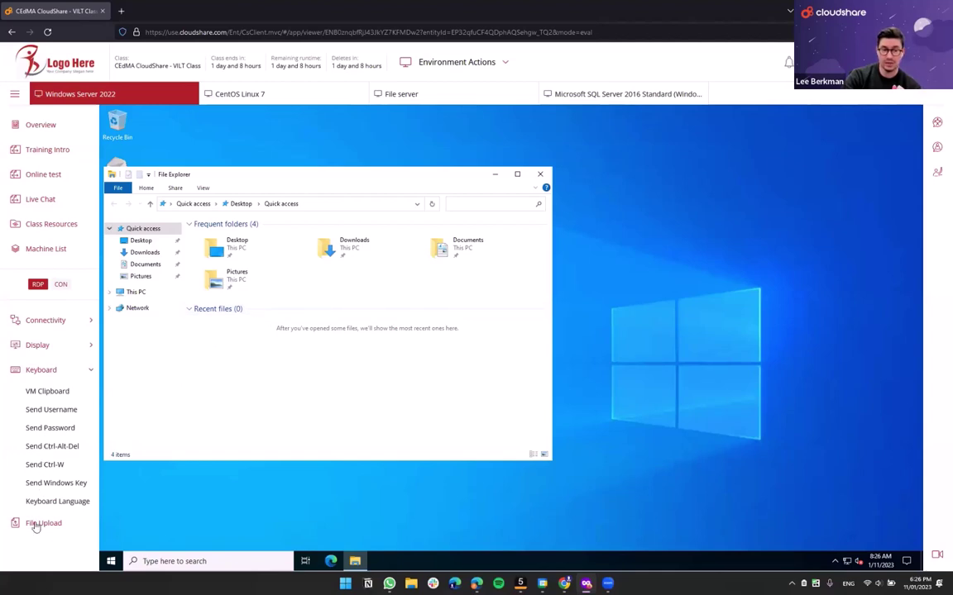
click(57, 501)
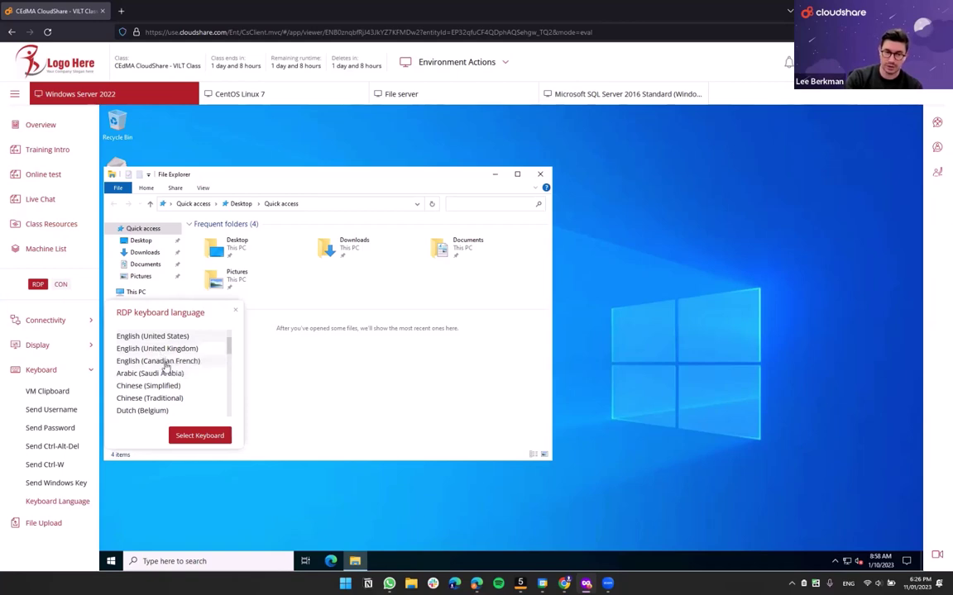
scroll(182, 355, down, 4)
scroll(176, 374, up, 2)
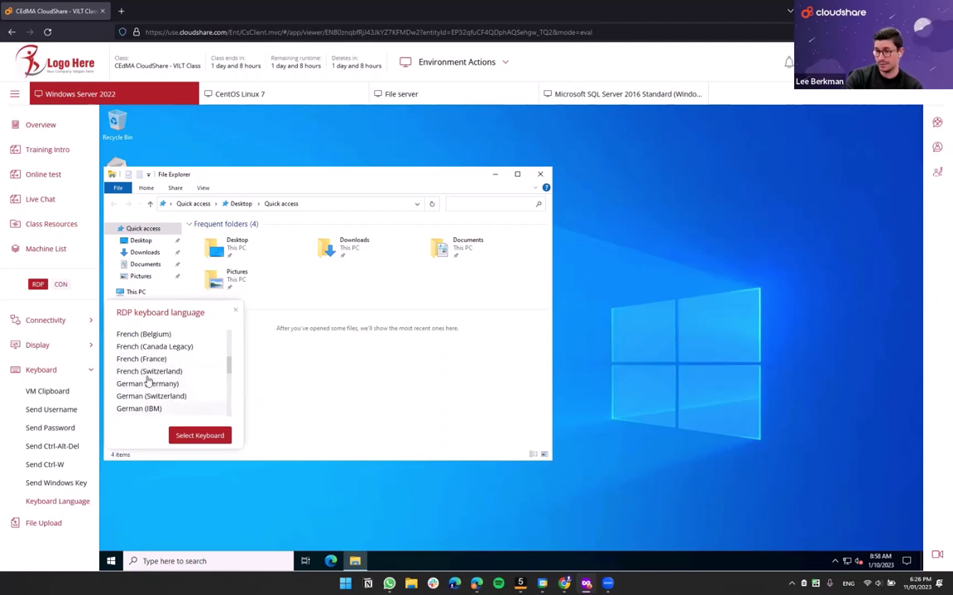
click(235, 311)
drag(272, 175, 358, 167)
click(25, 370)
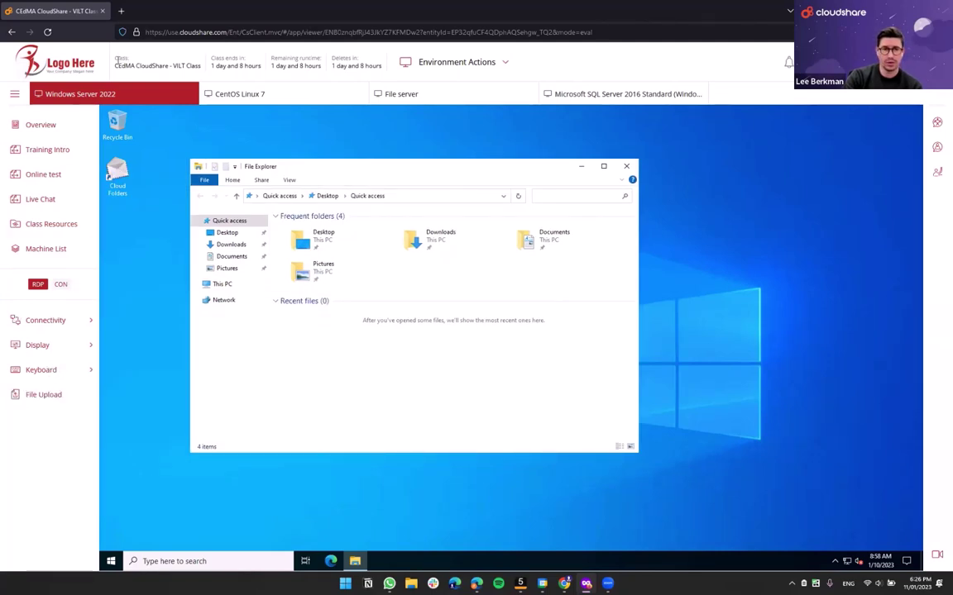
drag(114, 56, 389, 68)
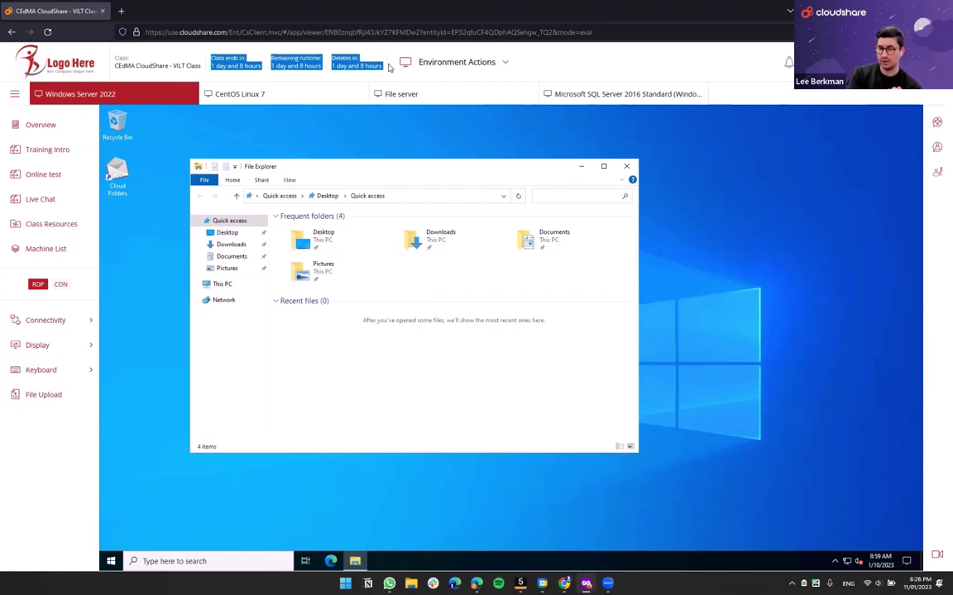
click(388, 67)
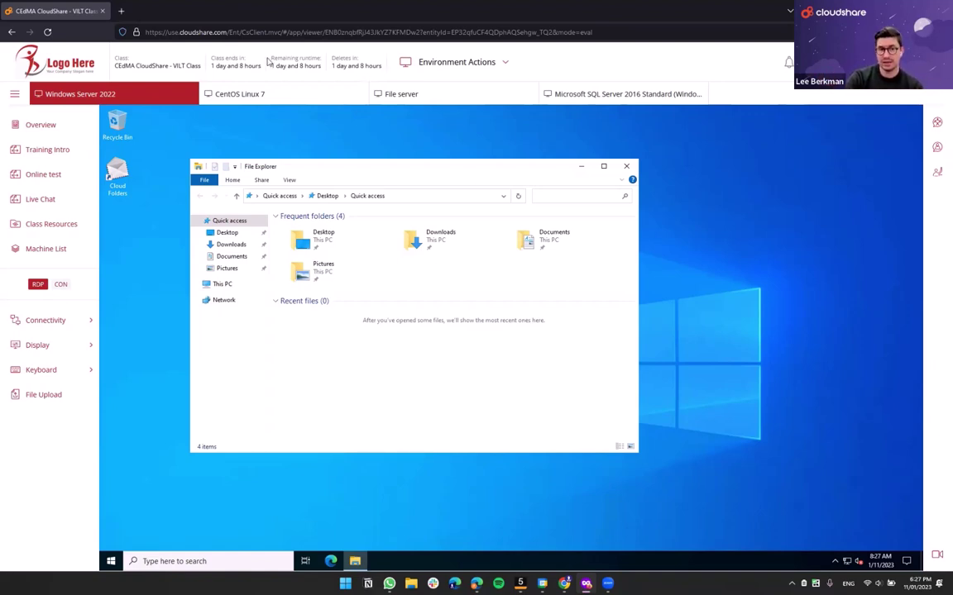
drag(248, 54, 318, 68)
drag(210, 56, 255, 69)
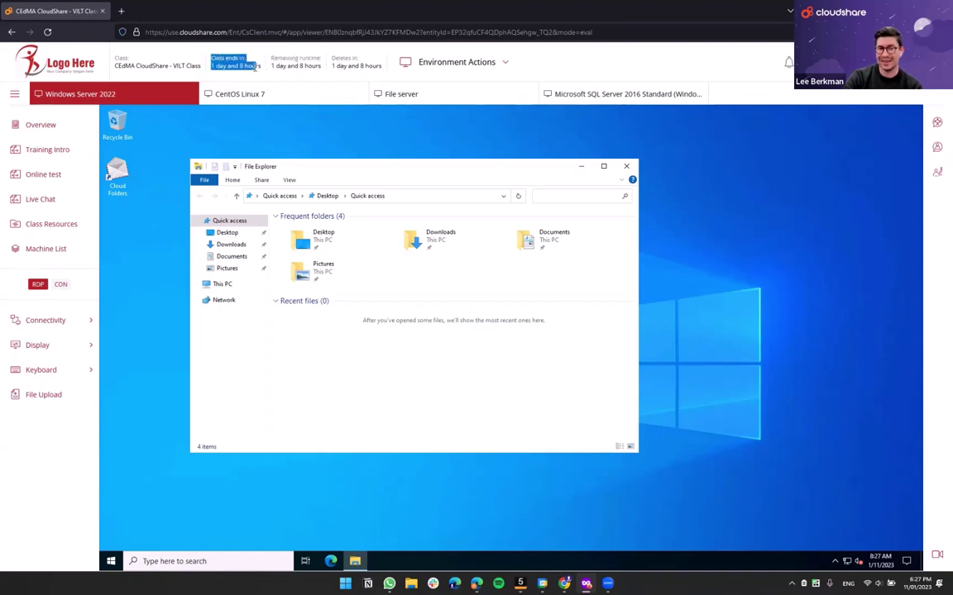
click(306, 58)
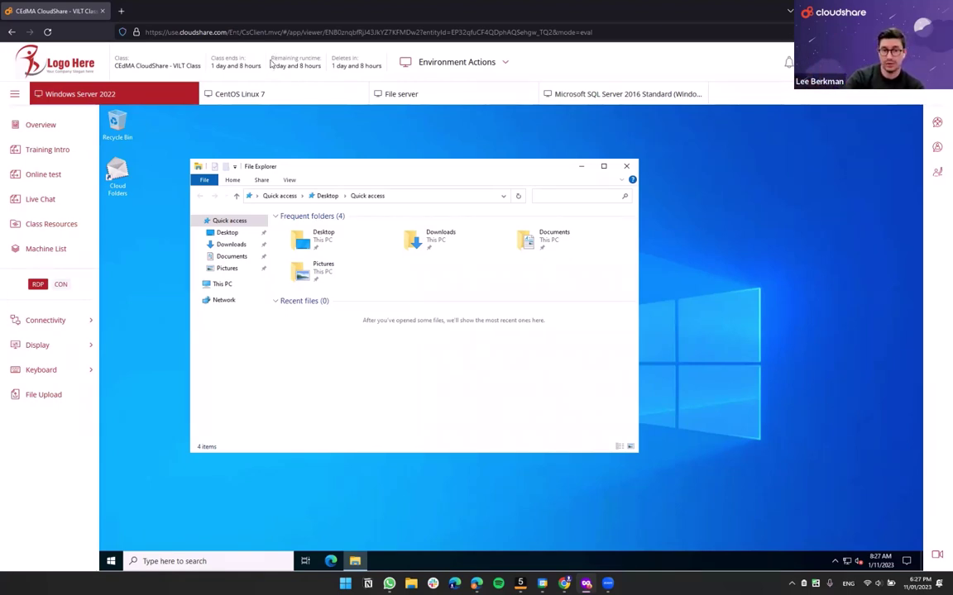
drag(272, 56, 326, 74)
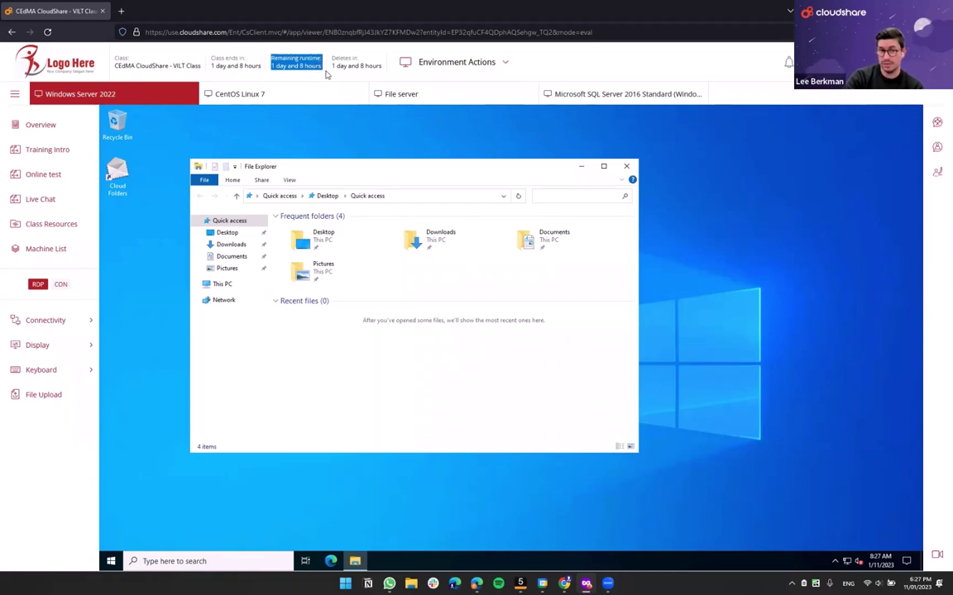
drag(212, 65, 265, 86)
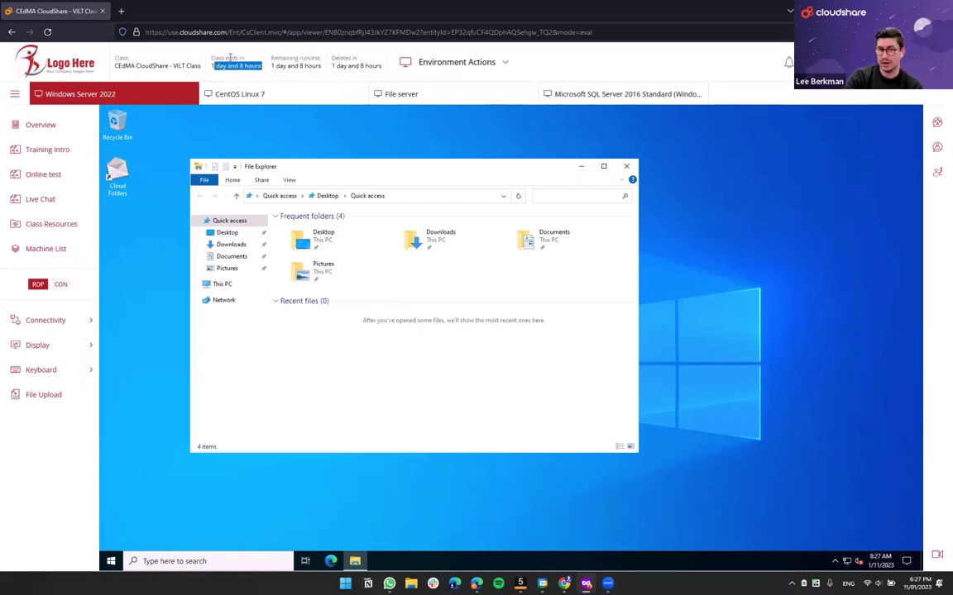
click(207, 51)
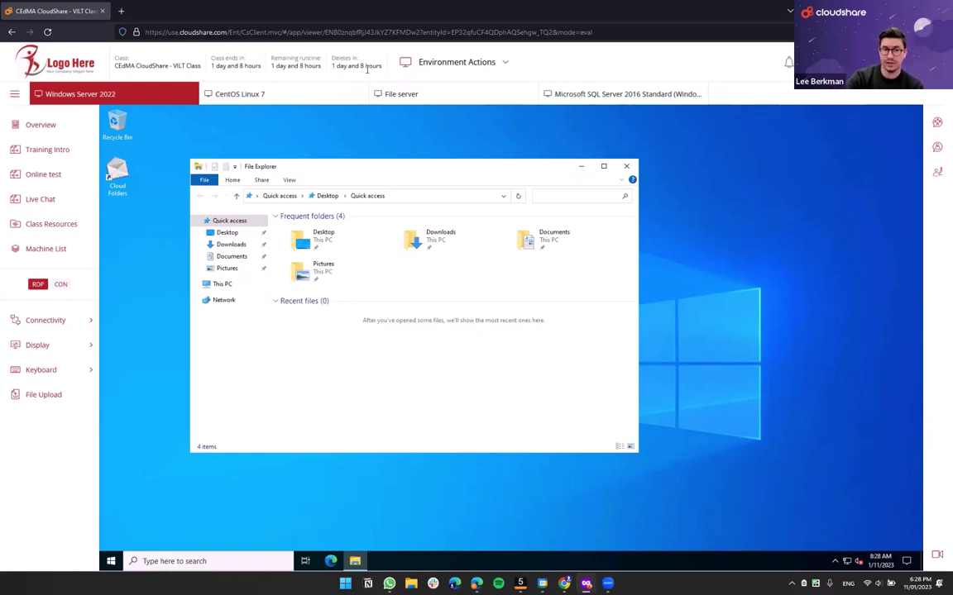
double_click(341, 58)
shift+click(380, 67)
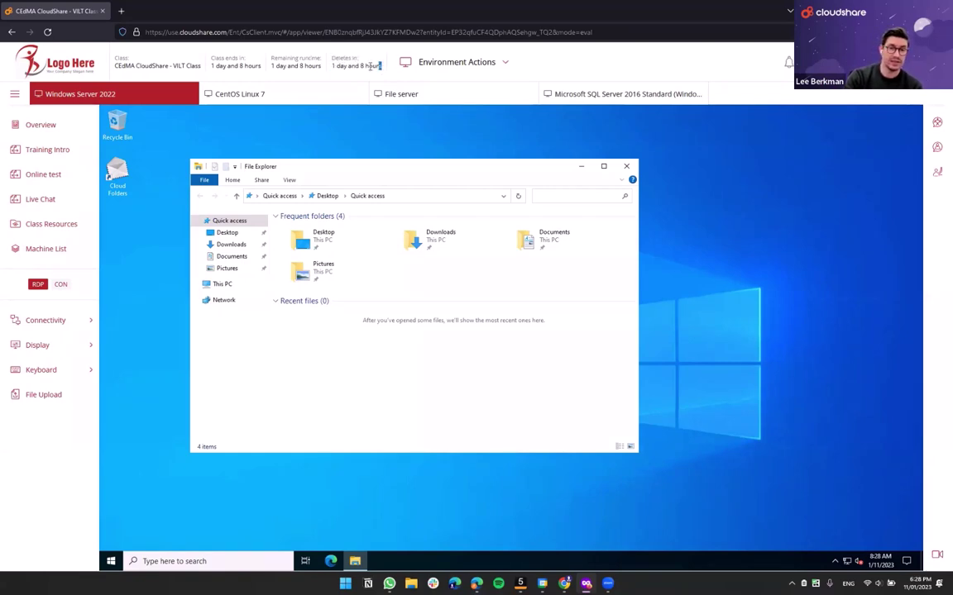
click(333, 58)
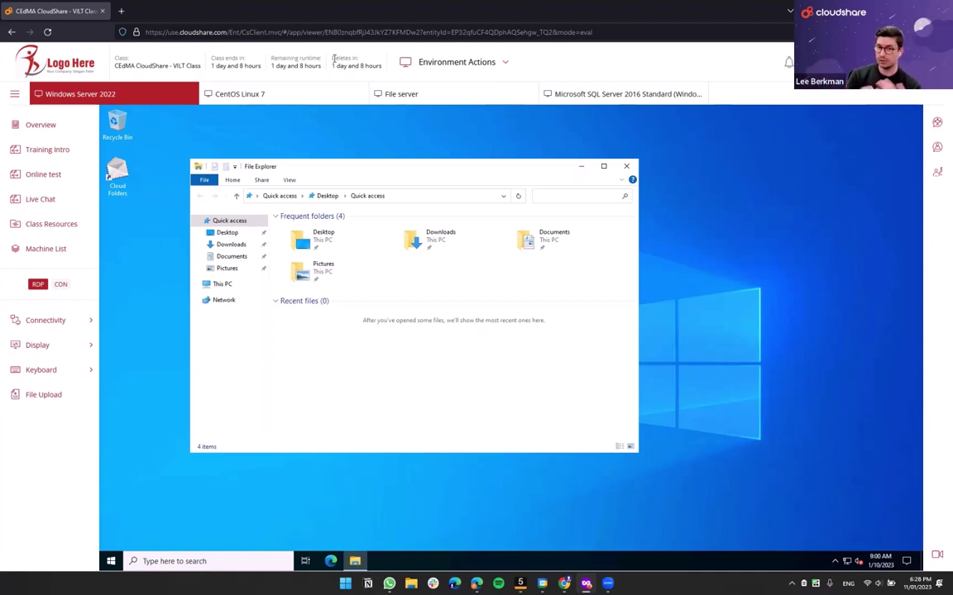
click(401, 63)
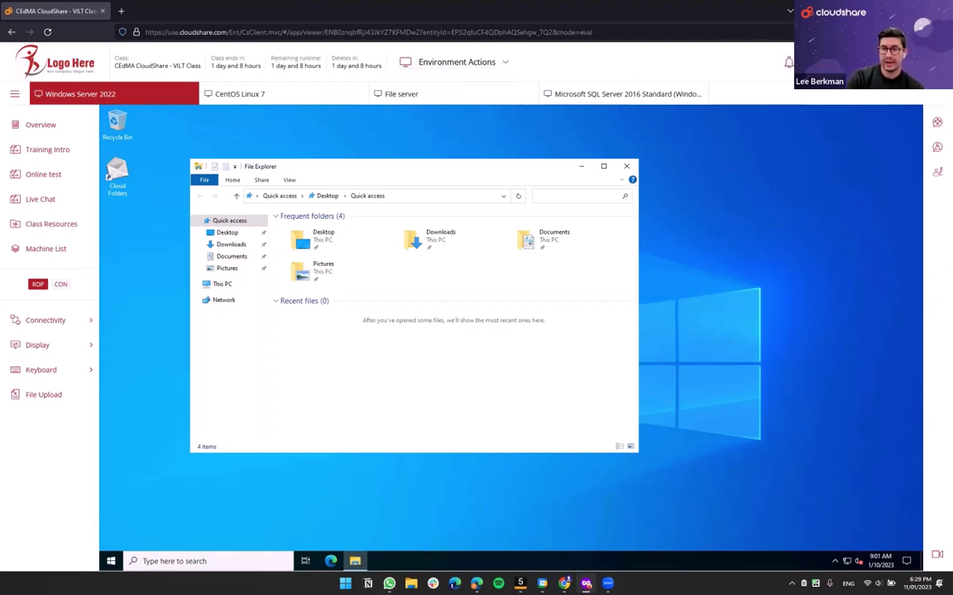
mouse_move(806, 62)
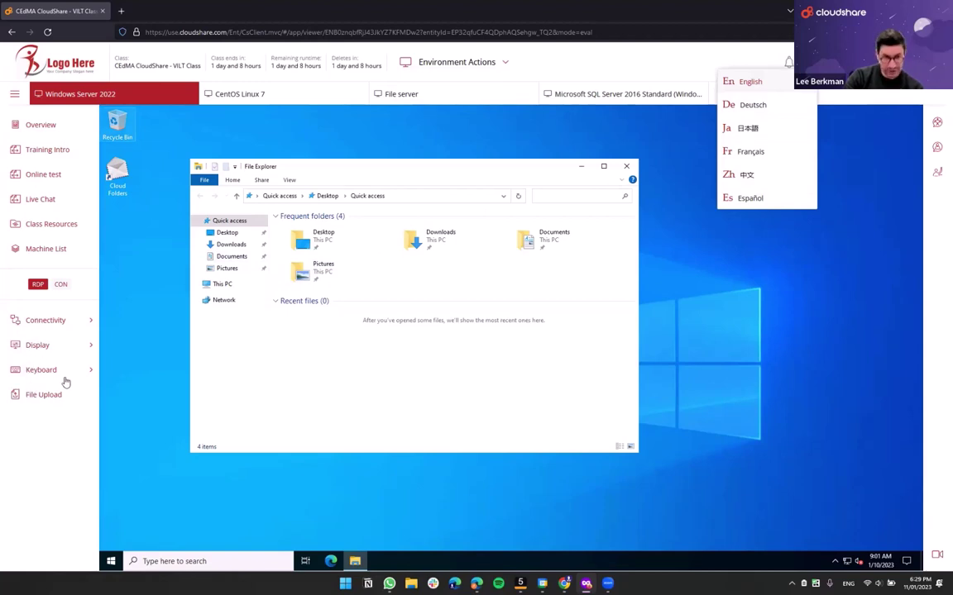
click(778, 156)
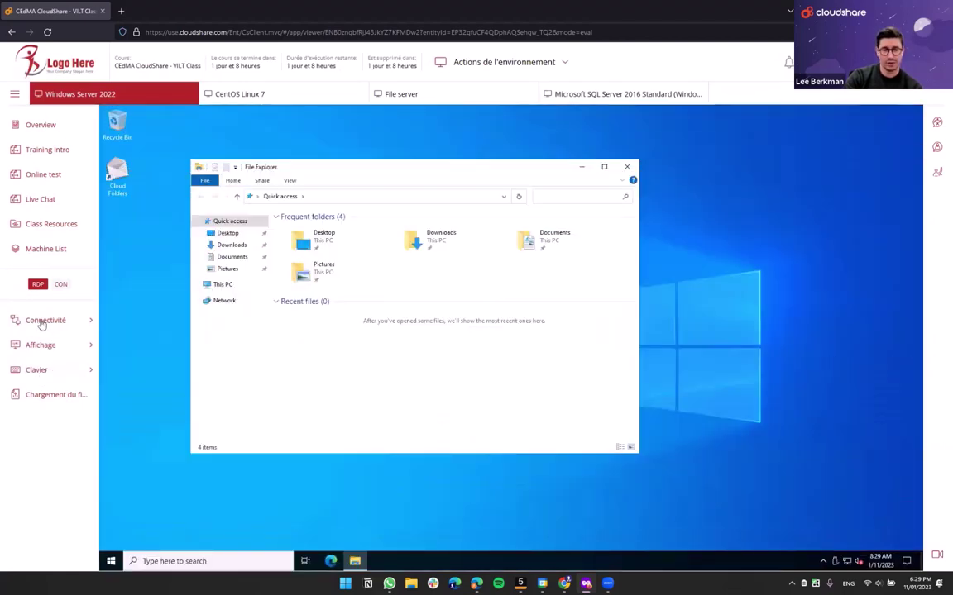
click(39, 324)
click(39, 322)
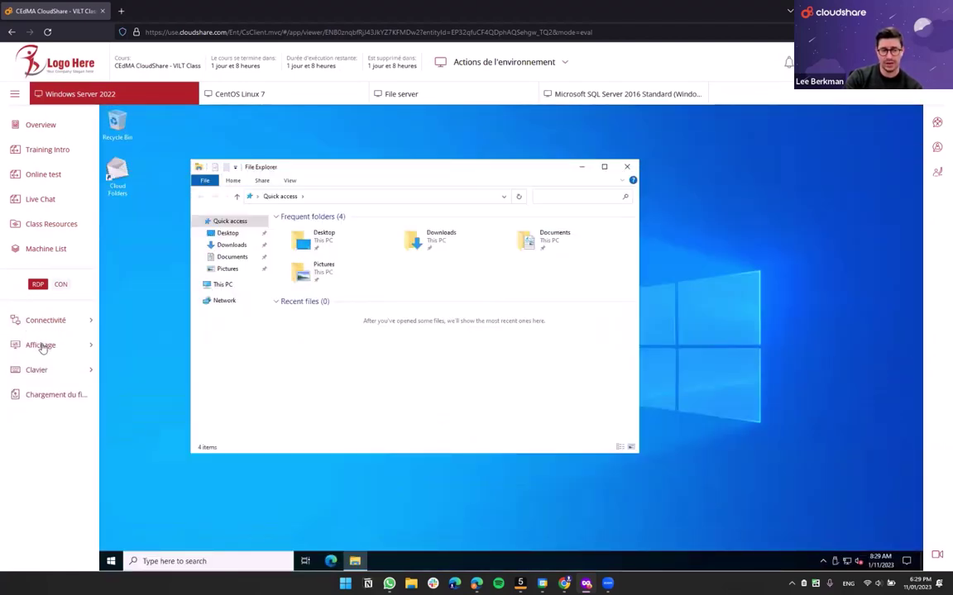
click(41, 345)
click(39, 345)
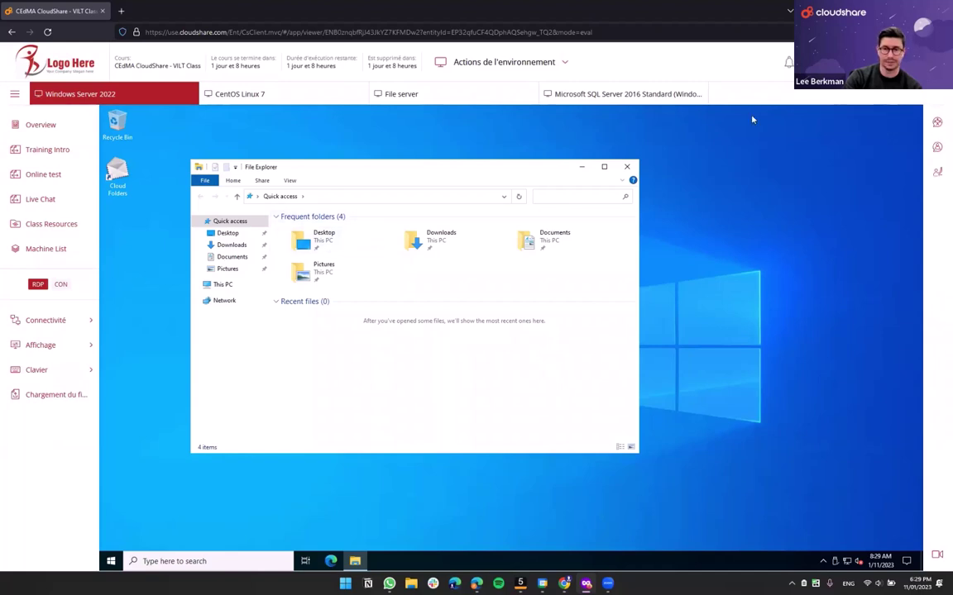
click(806, 62)
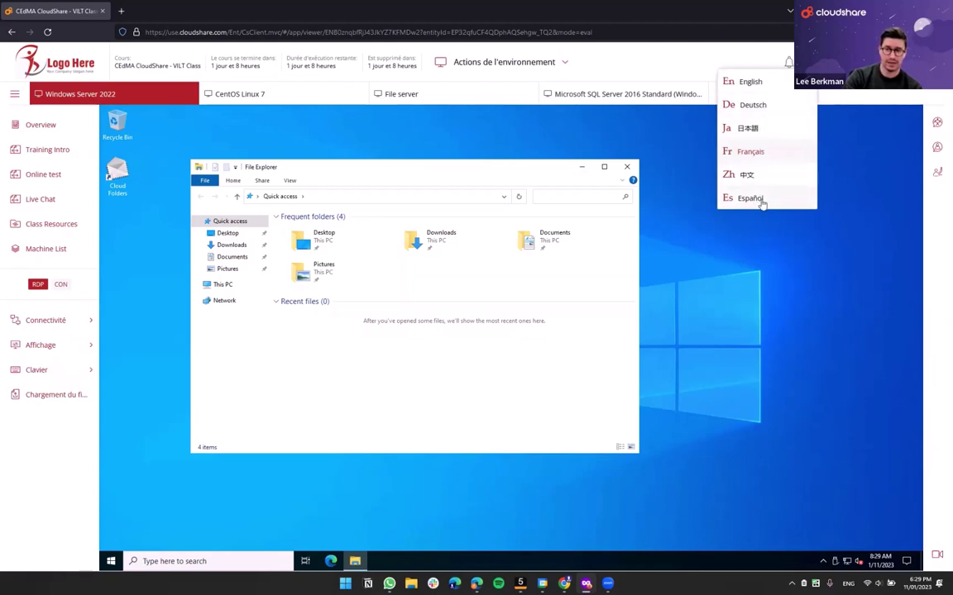
click(785, 83)
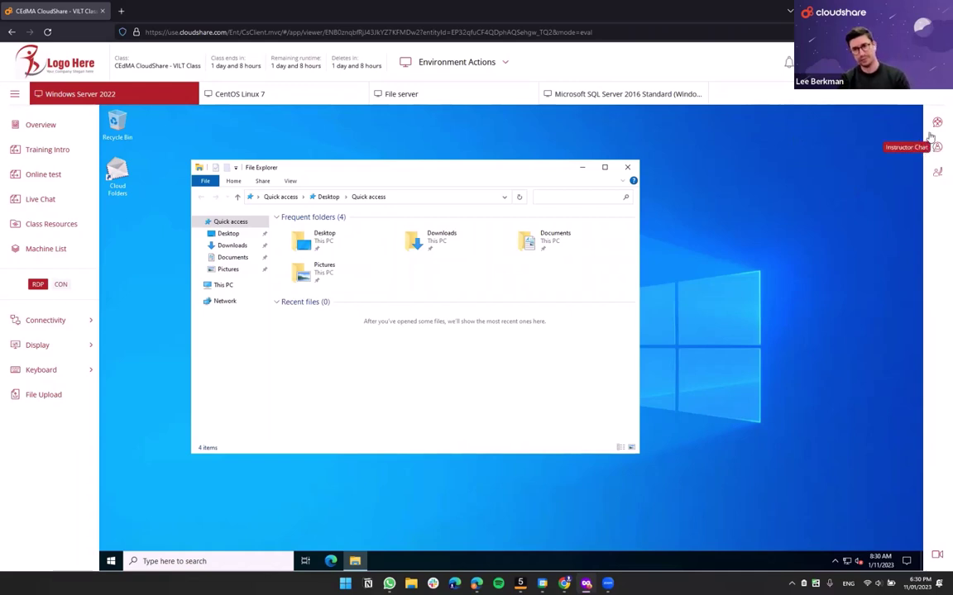
- Request instructor assistance and send 'Help' in the private instructor chat
click(938, 174)
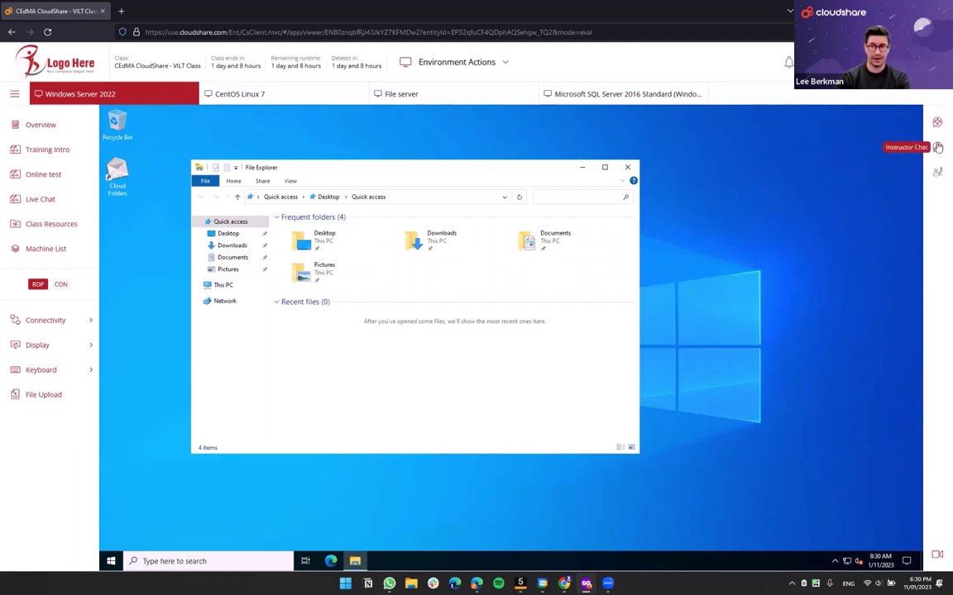
click(937, 146)
click(821, 557)
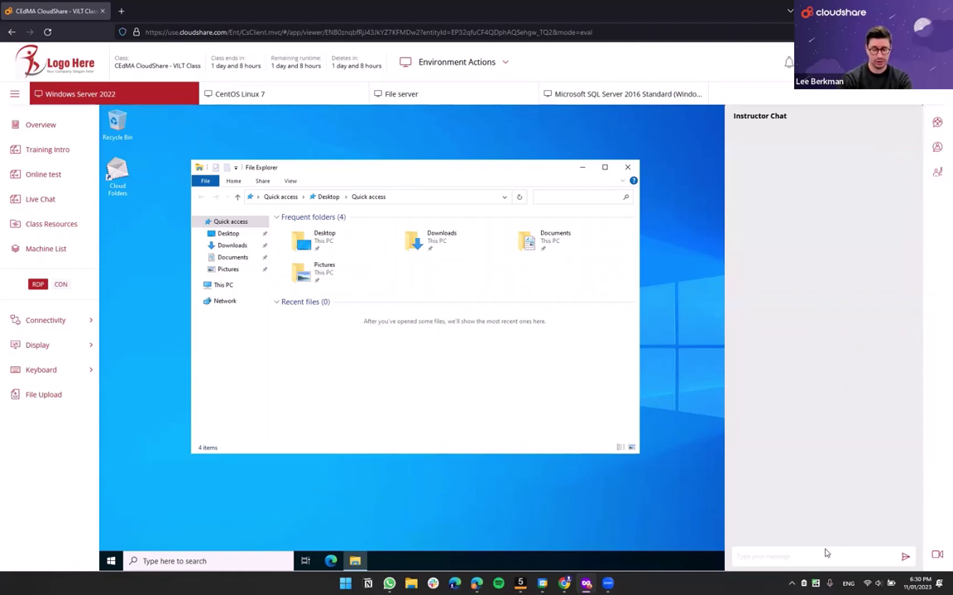
text(Help)
key(Return)
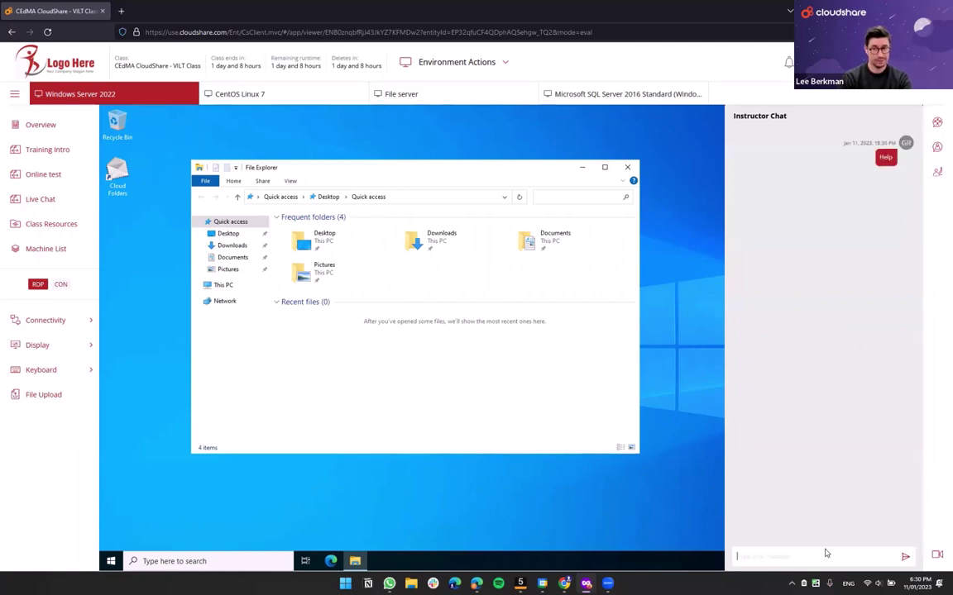
- Send 'Hi y'all' to the class chat, then close the chat panel
click(938, 126)
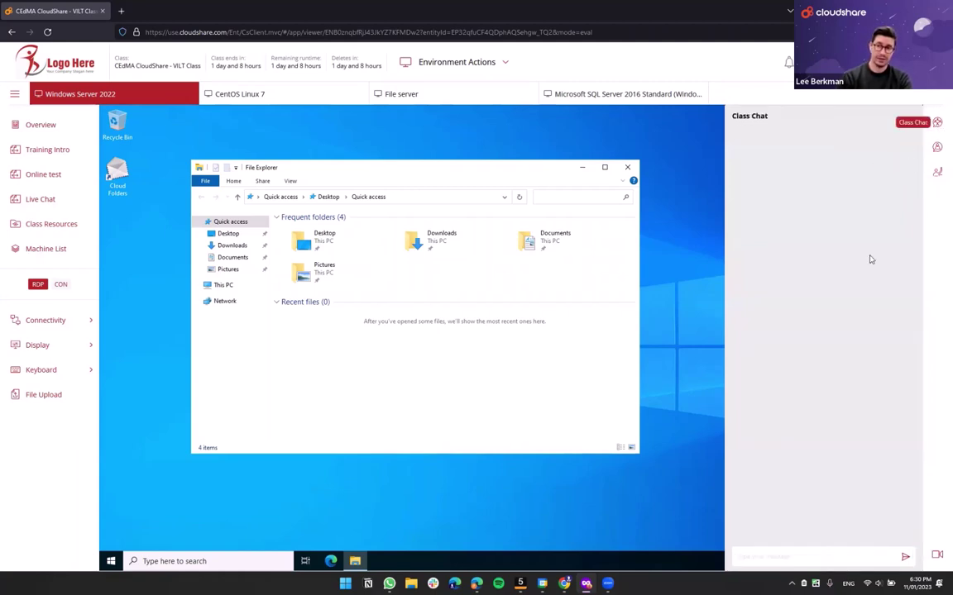
click(786, 554)
text(Hi y'a)
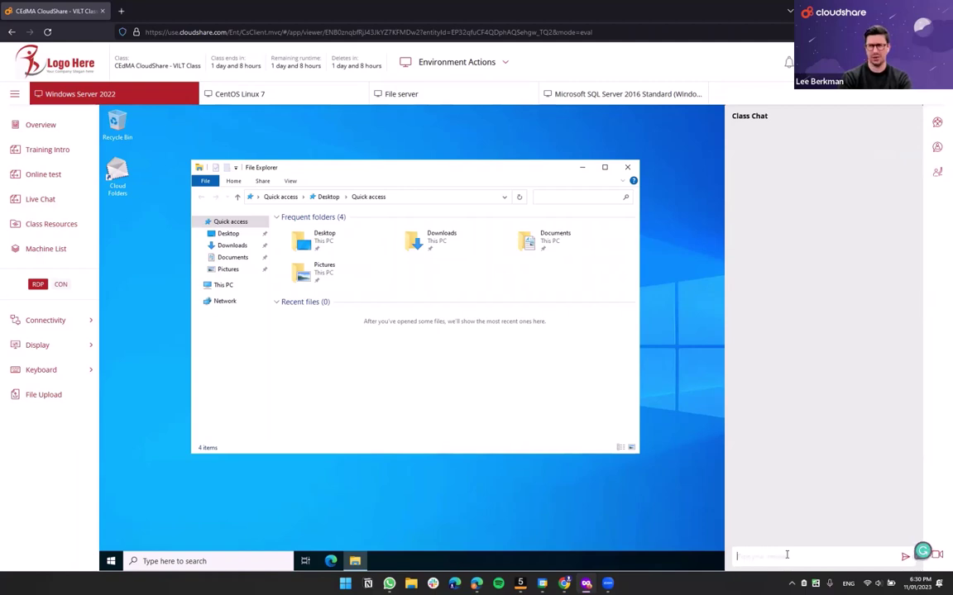
key(Return)
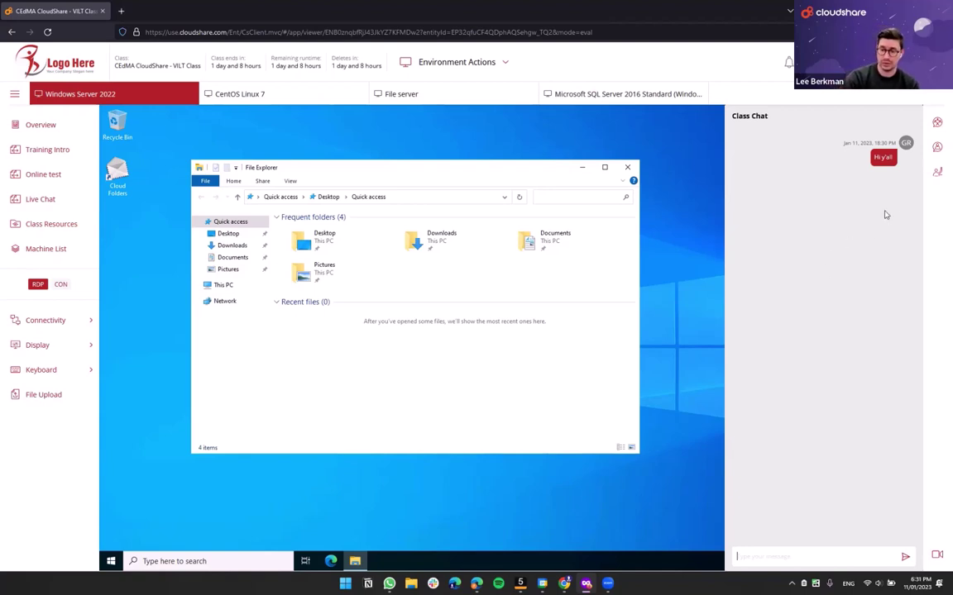
click(937, 149)
click(936, 149)
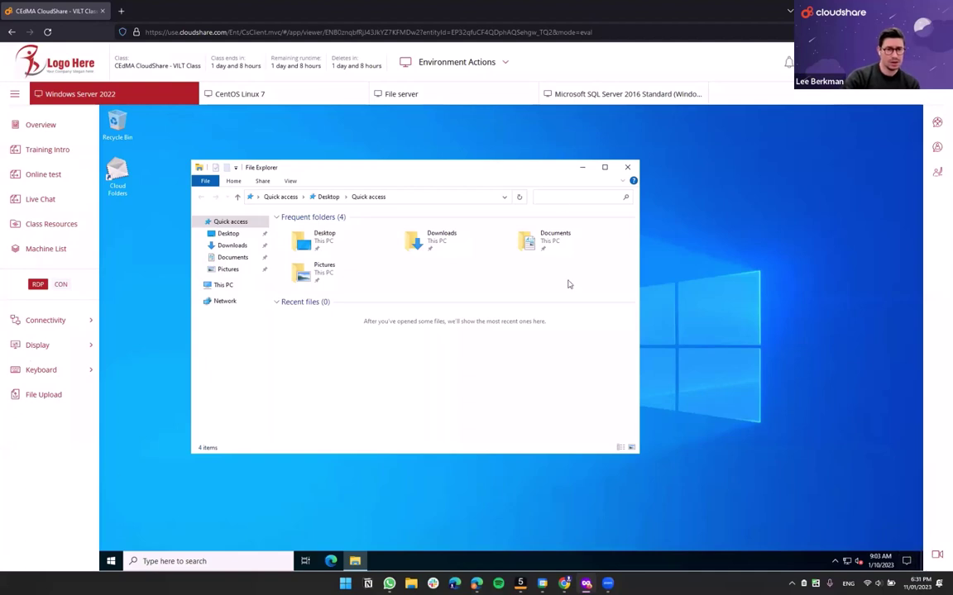
- Close File Explorer, select the File server machine, and switch to the instructor console
click(627, 169)
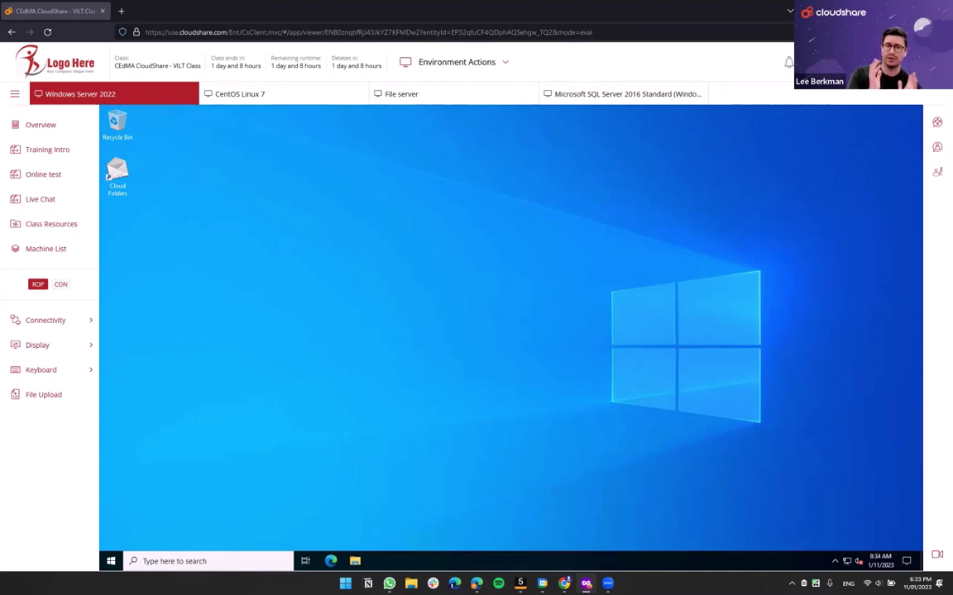
click(417, 95)
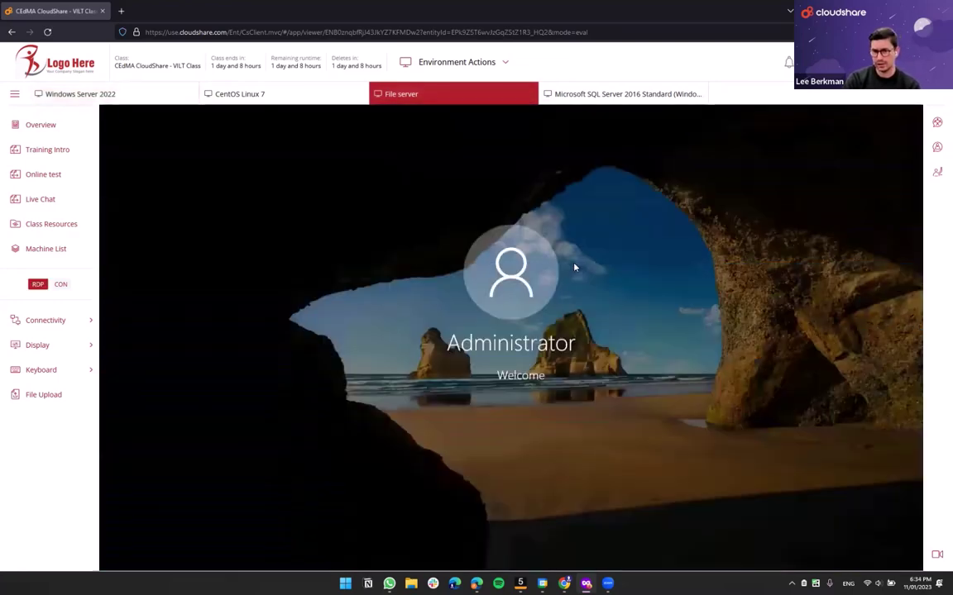
key(alt+Tab)
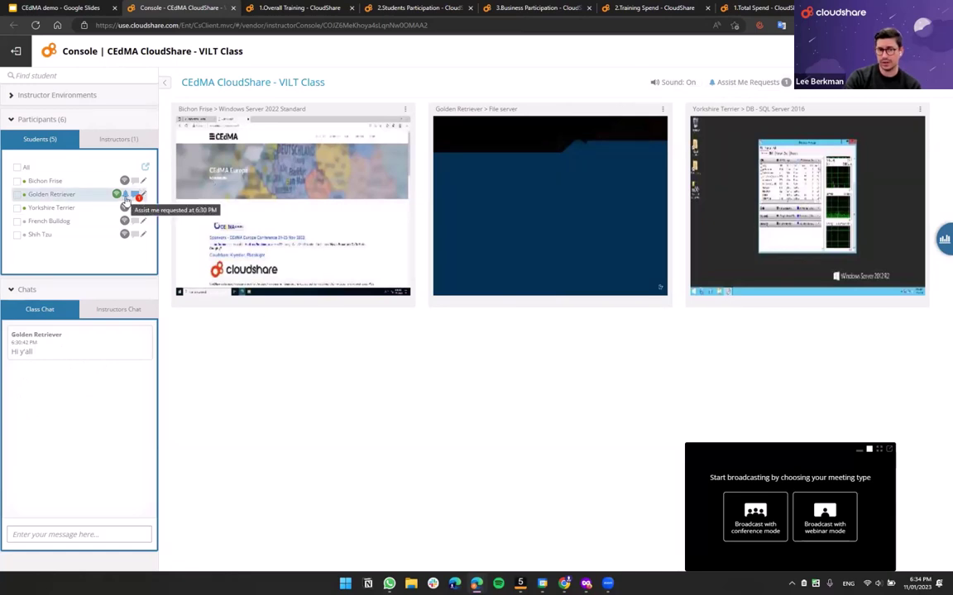
mouse_move(116, 198)
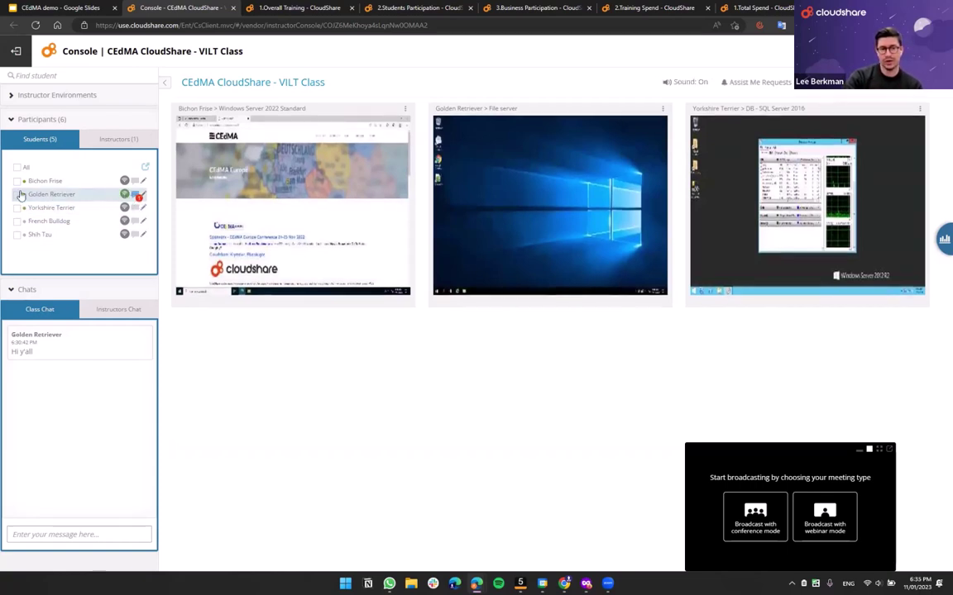
- Send Golden Retriever the private reply 'On my way' and close that conversation
click(135, 194)
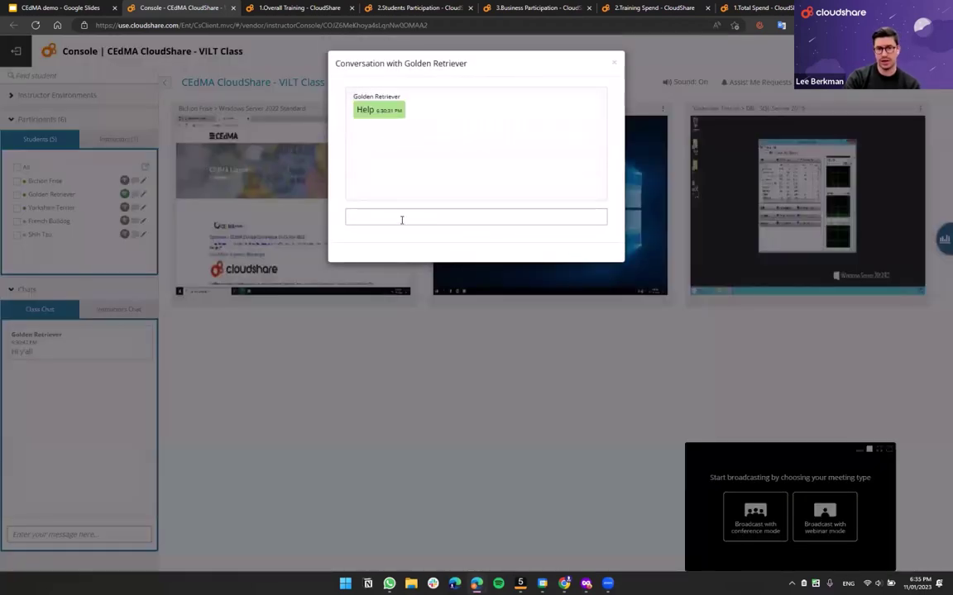
click(402, 219)
text(On my way)
key(Return)
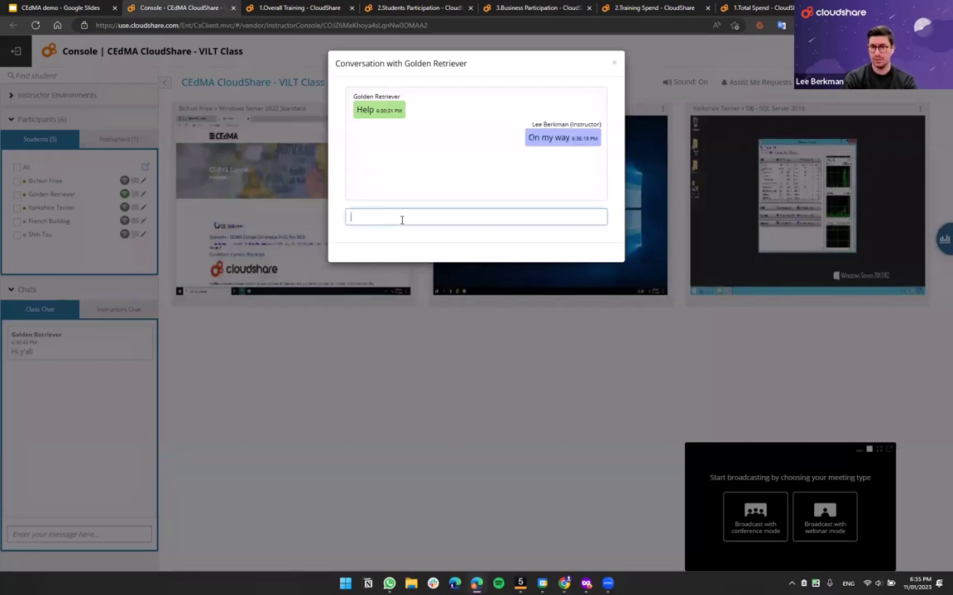
click(613, 63)
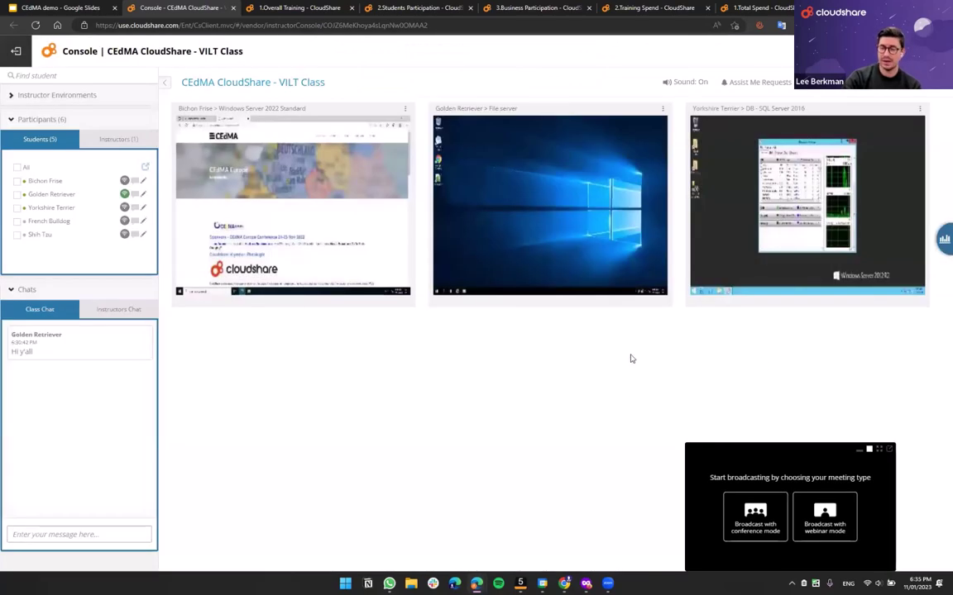
click(765, 91)
click(812, 102)
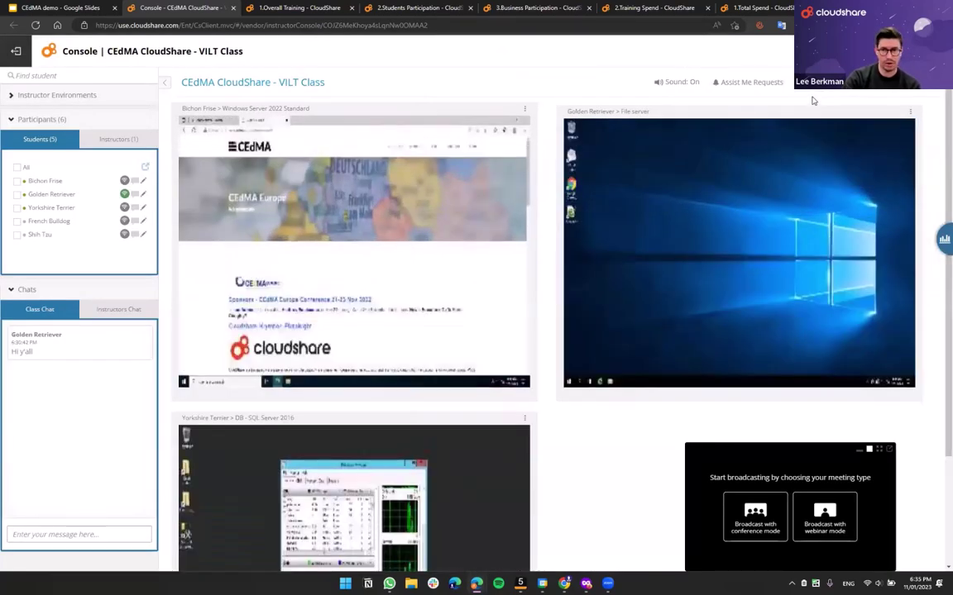
click(765, 89)
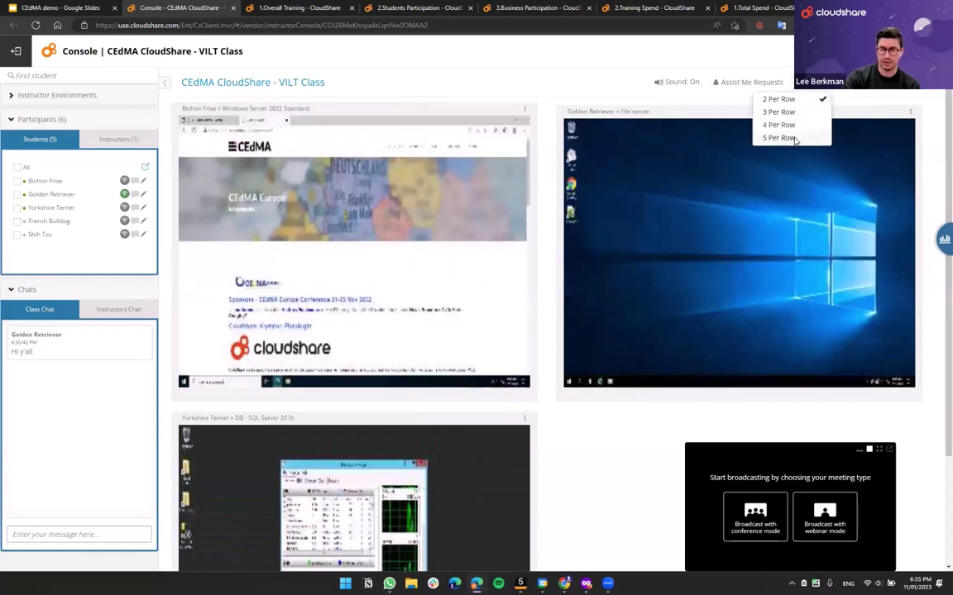
click(789, 136)
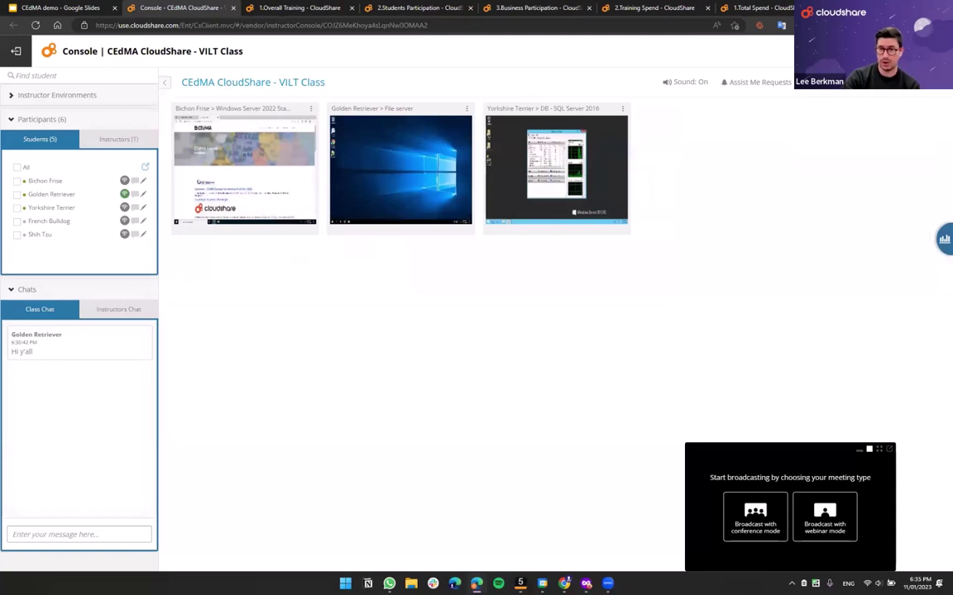
click(868, 91)
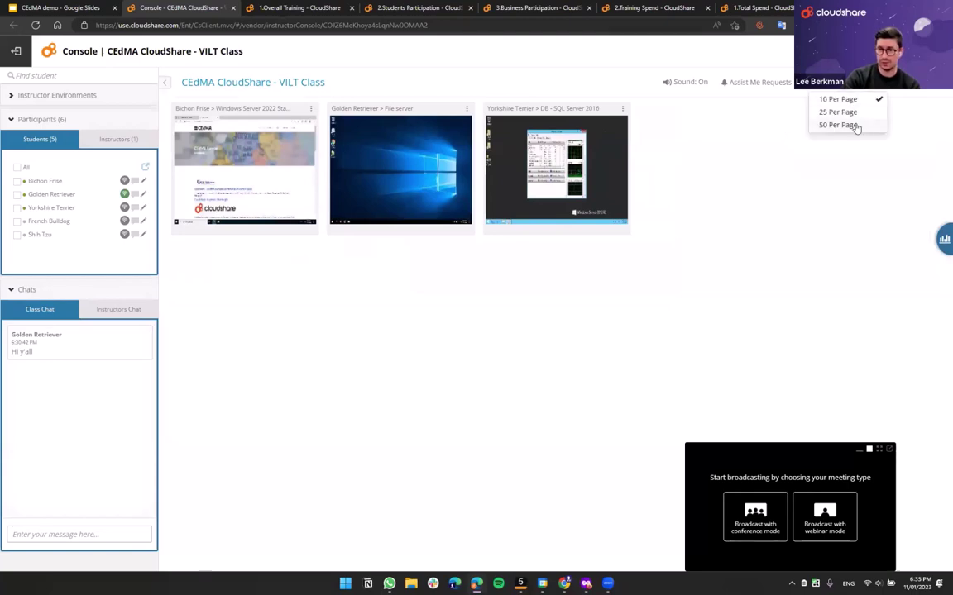
click(816, 108)
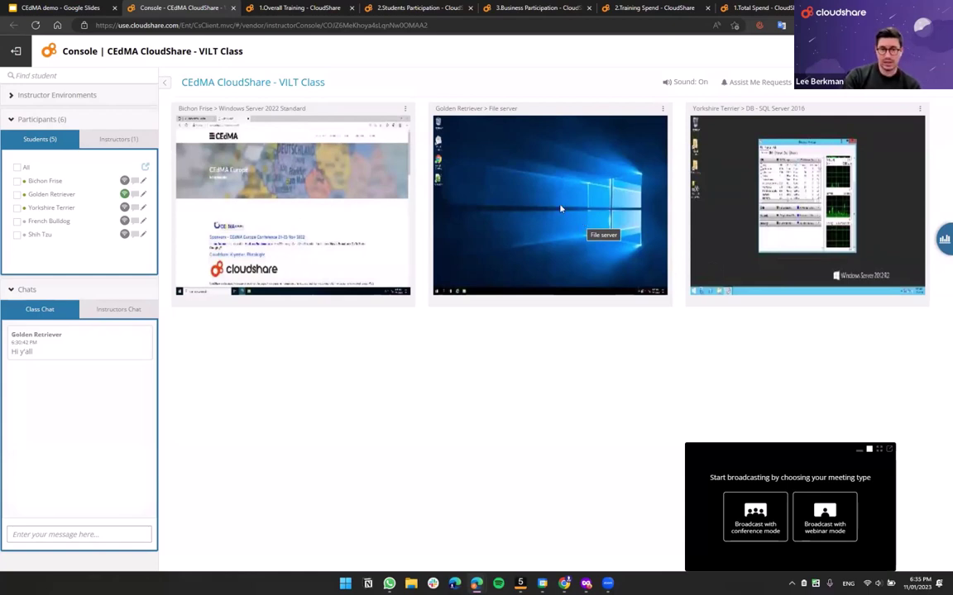
- Turn on Live Thumbnail for the Bichon Frise, Golden Retriever and Yorkshire Terrier tiles
click(405, 108)
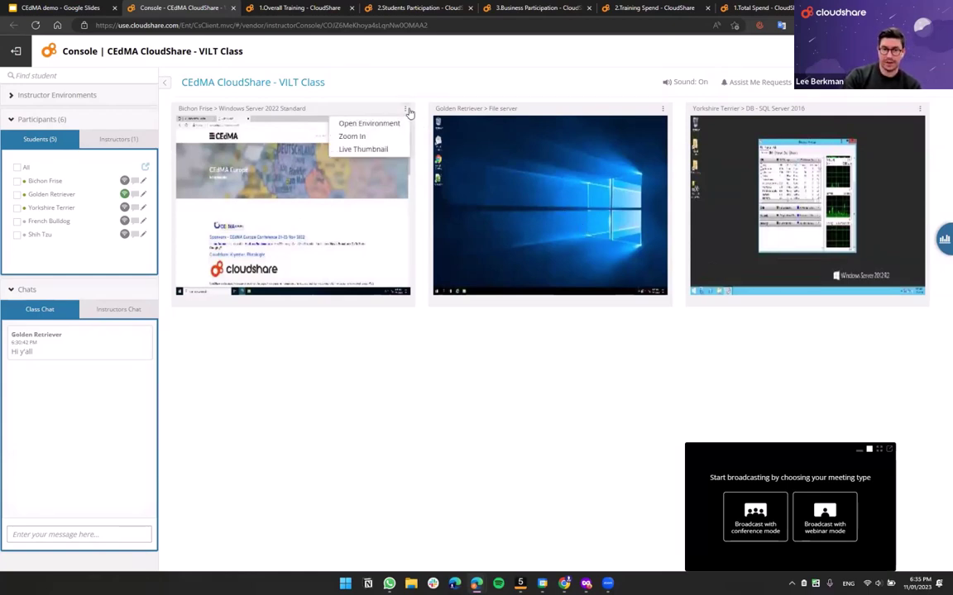
click(352, 148)
click(663, 109)
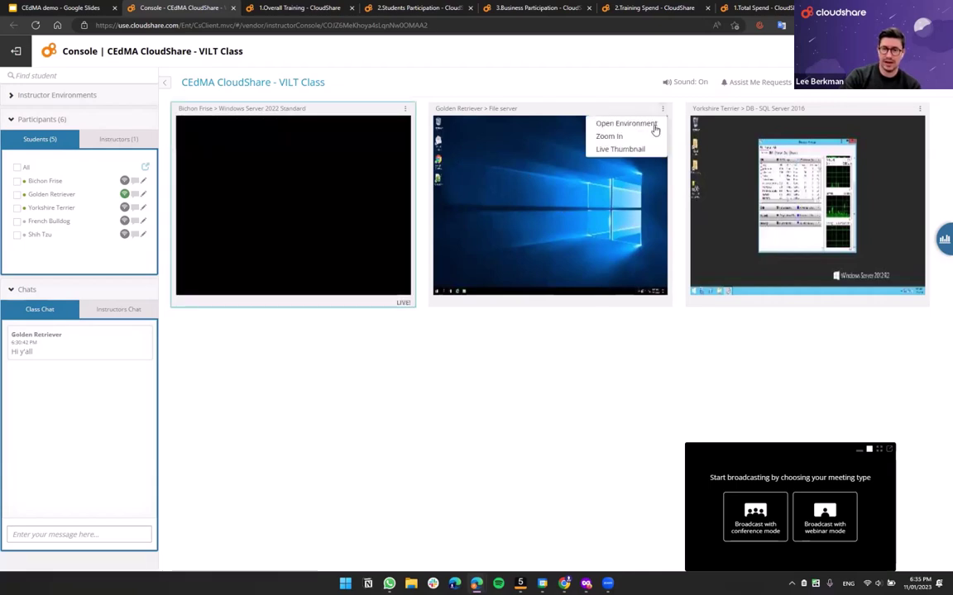
click(633, 152)
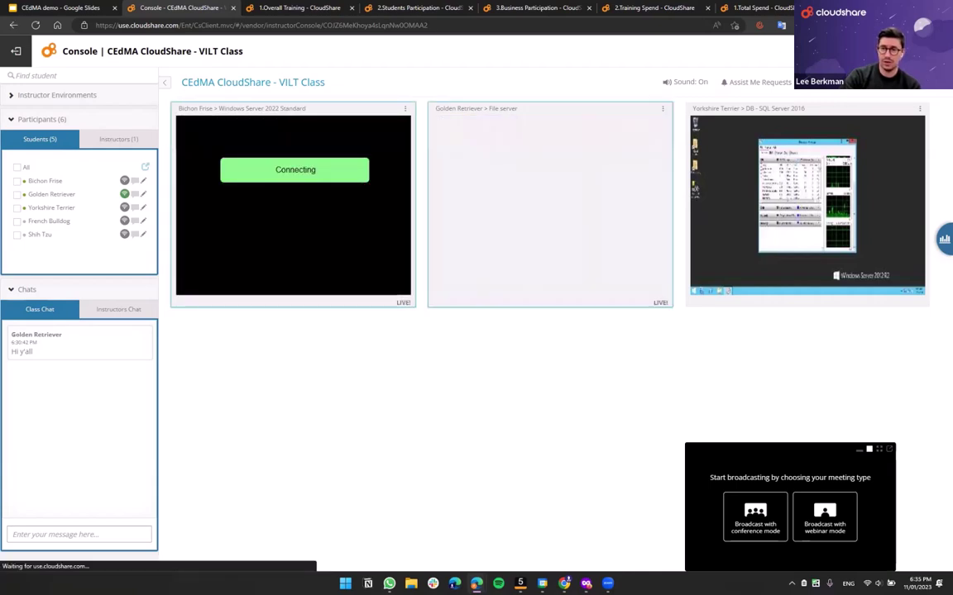
click(920, 108)
click(876, 150)
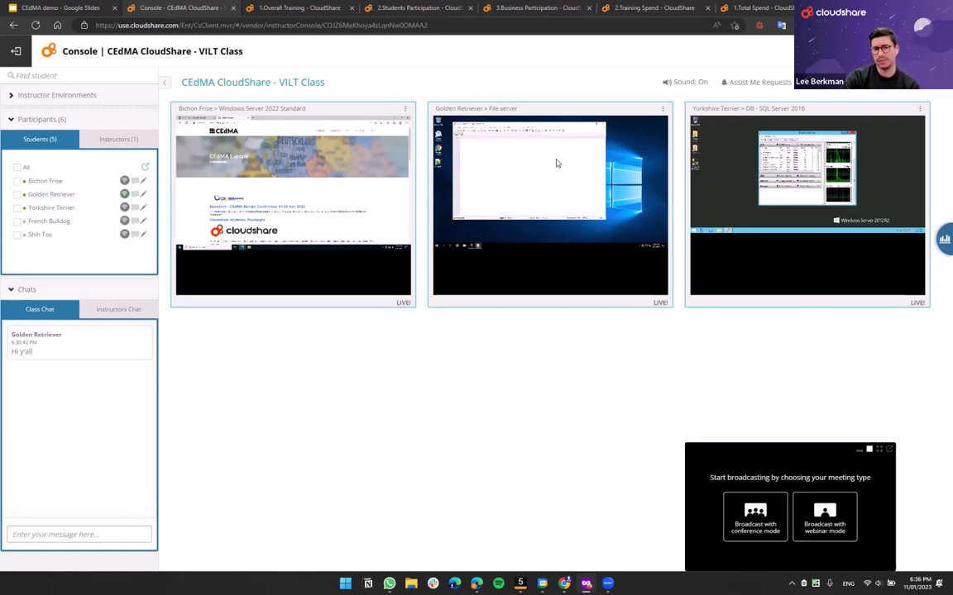
- Open Golden Retriever's environment, center the Notepad++ window, and type 'I am not a Frenchie'
click(662, 108)
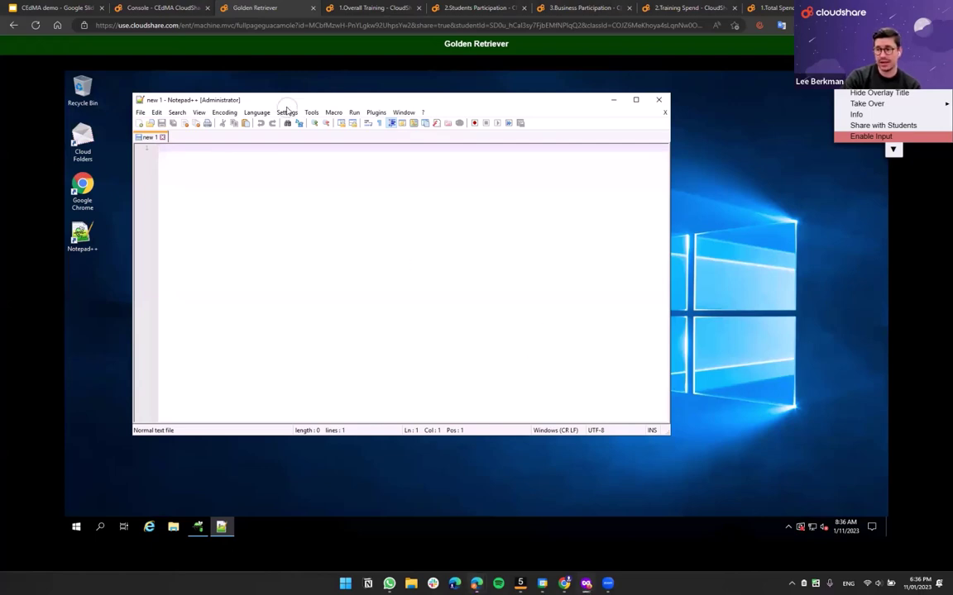
drag(263, 100, 354, 107)
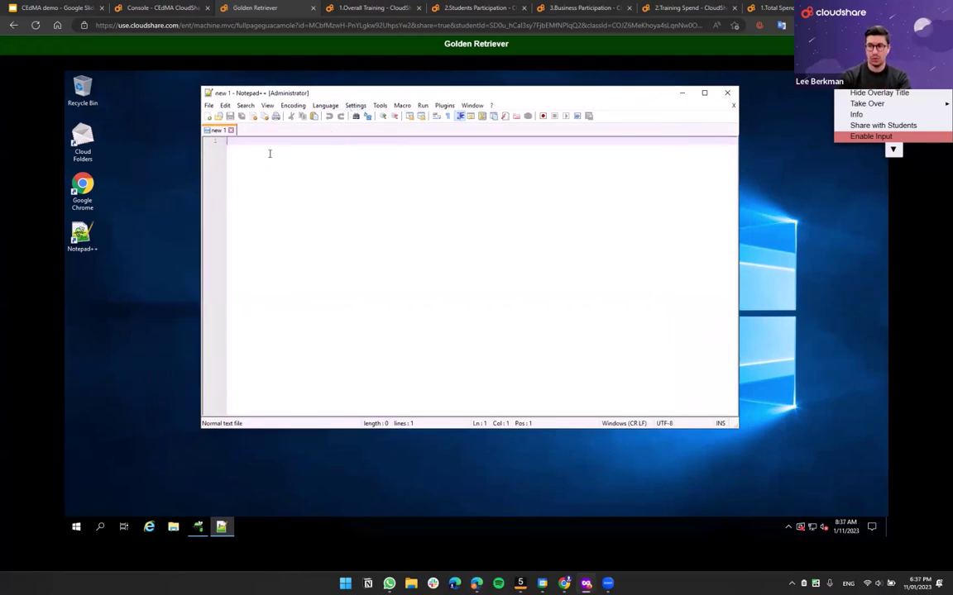
text(I am not a )
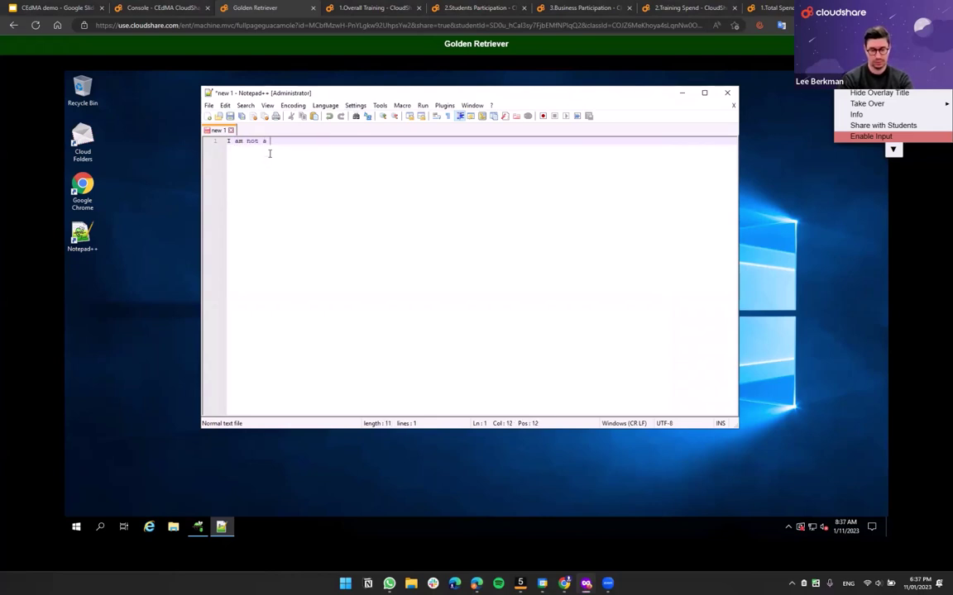
text(Frenchie)
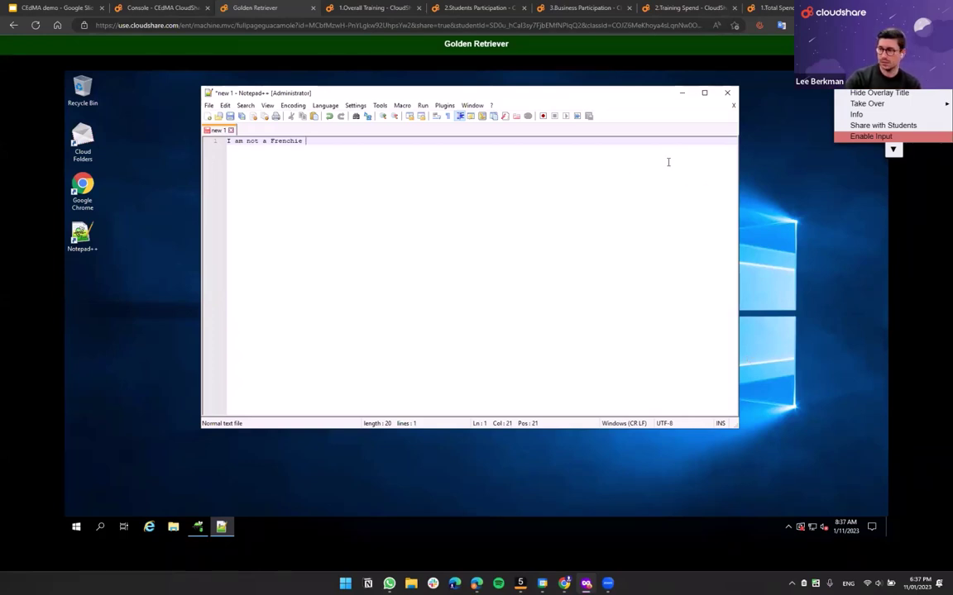
- Enable input and add 'Here to help, you're clearly a goldie' on a new Notepad++ line
click(857, 137)
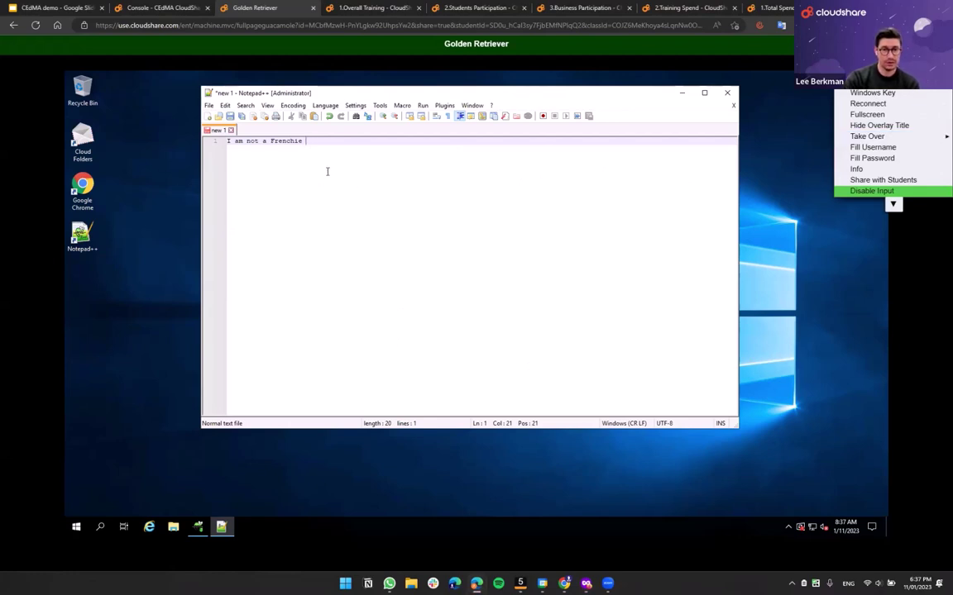
key(Return)
key(Return)
text(Here )
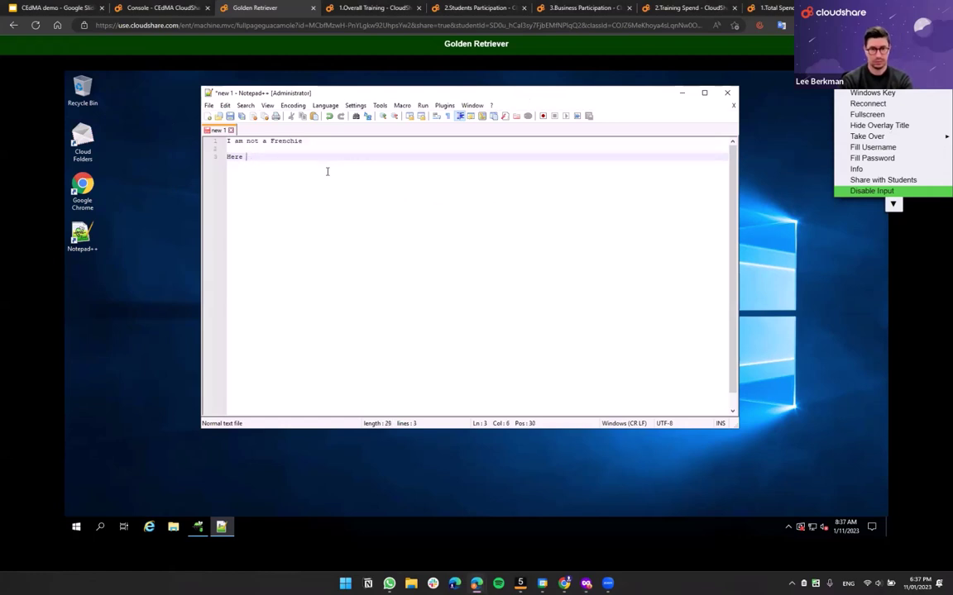
text(ot help, you're clearly a goldie)
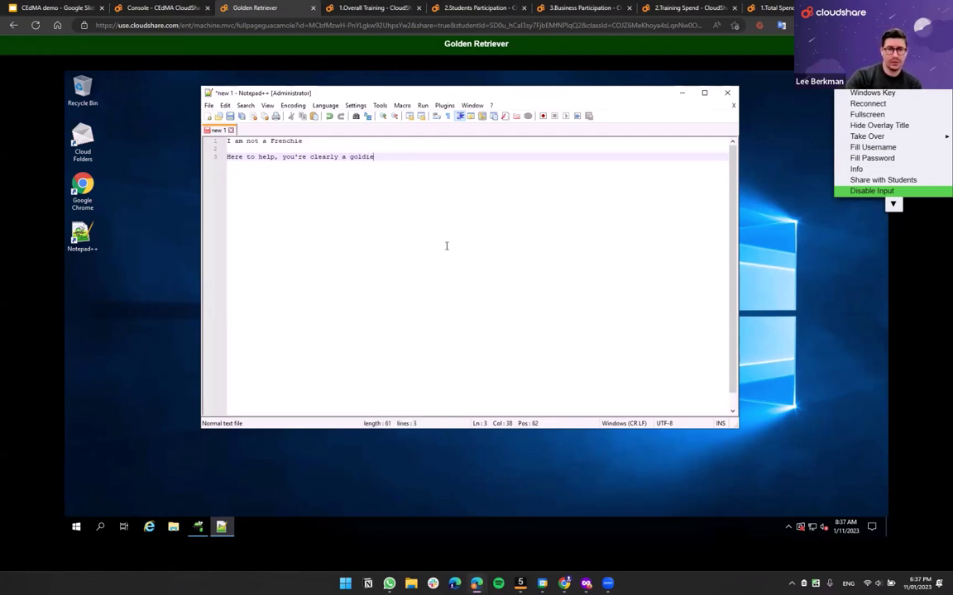
drag(385, 89, 428, 123)
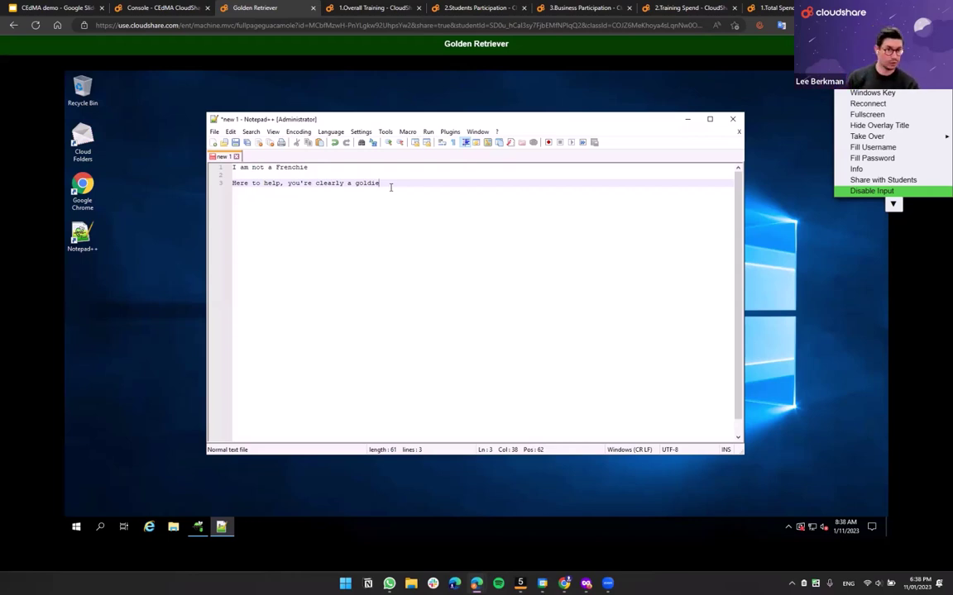
- Share Golden Retriever's machine with All Students and acknowledge the notice in the student browser
click(882, 180)
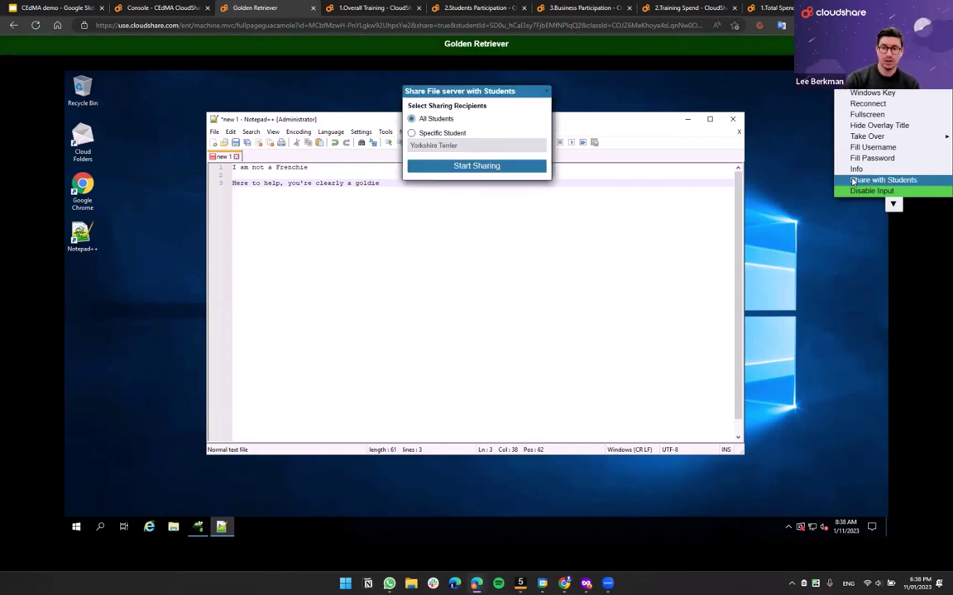
click(427, 134)
click(432, 145)
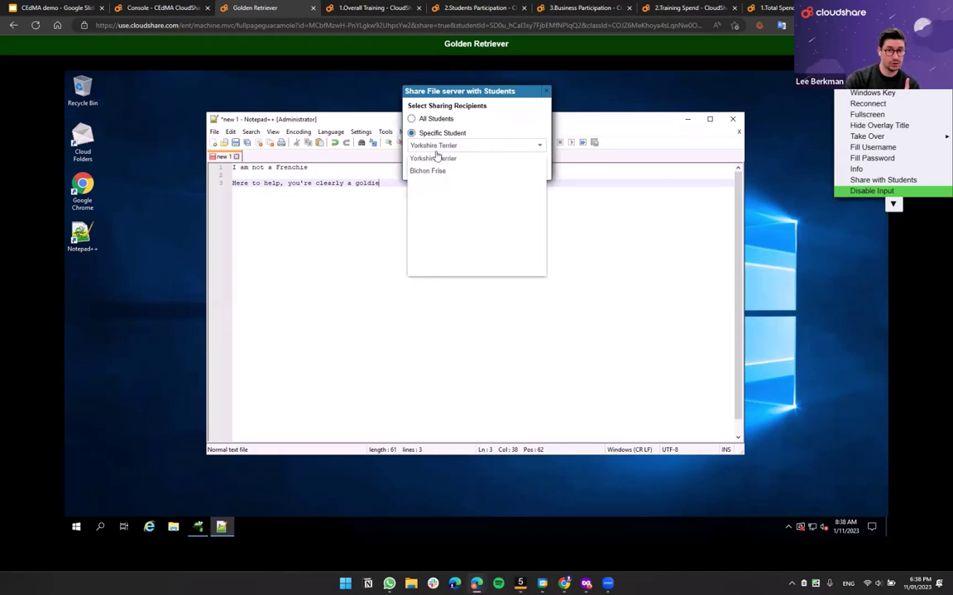
key(ctrl+m)
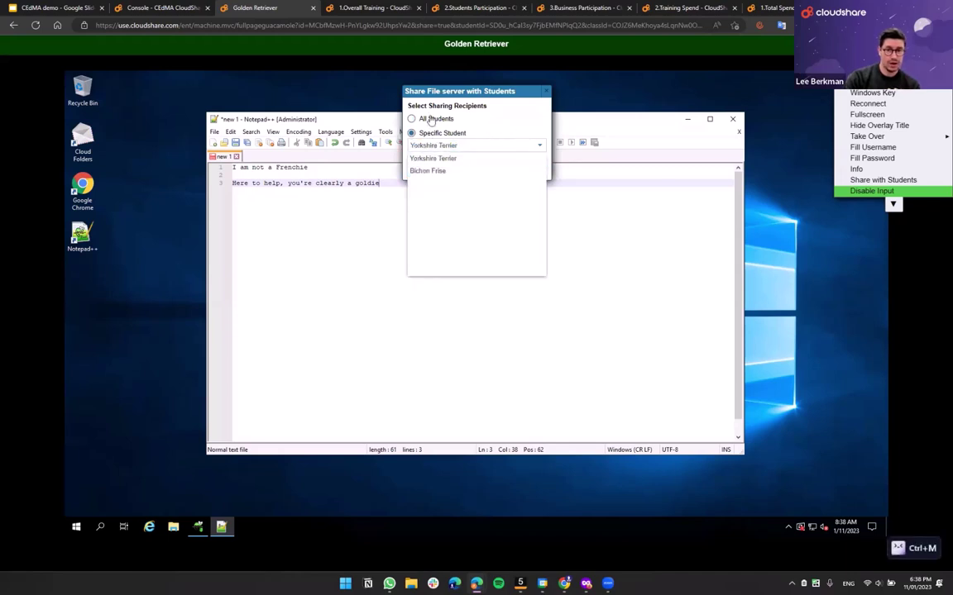
click(423, 118)
click(457, 168)
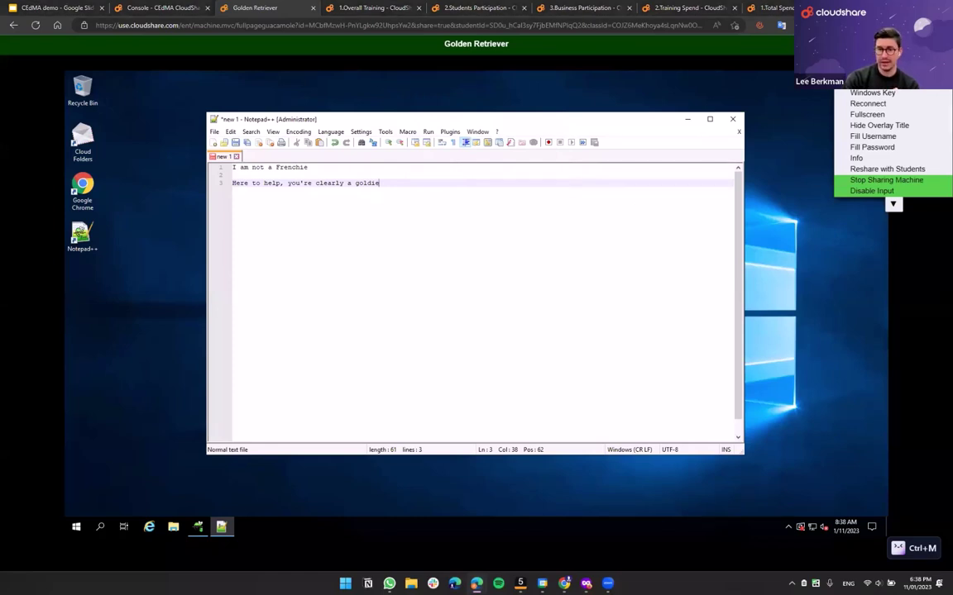
key(alt+Tab)
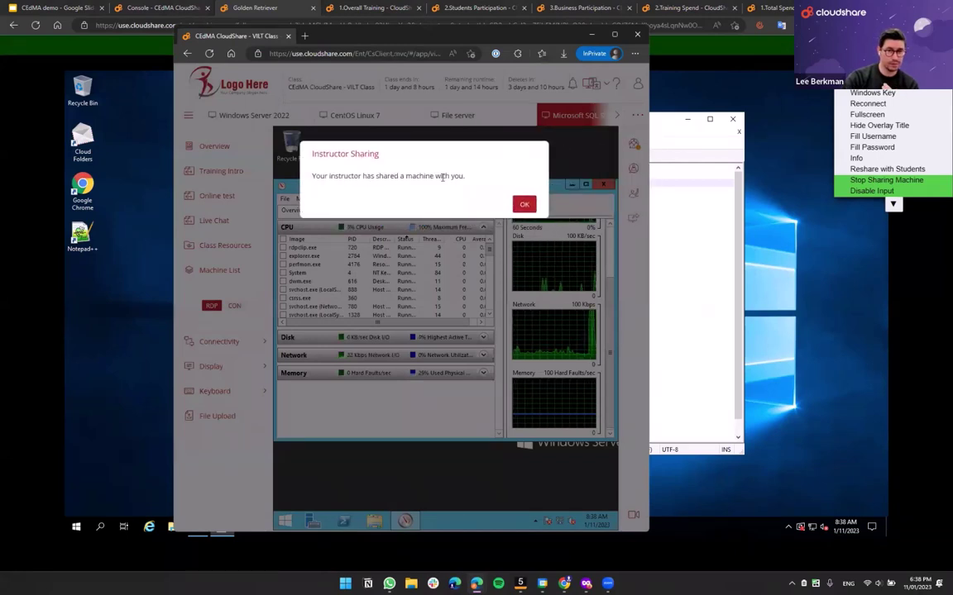
click(523, 205)
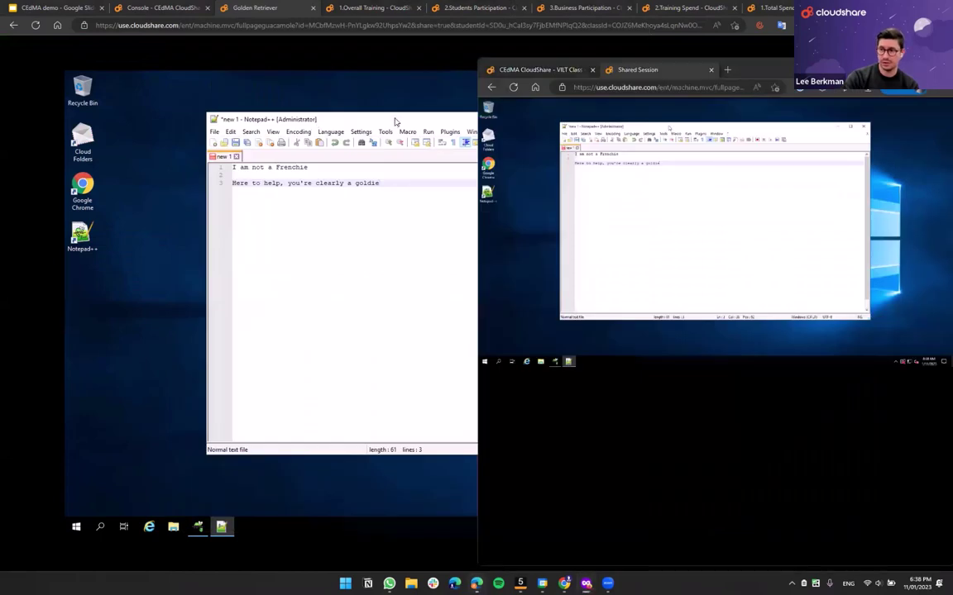
- Add 'Hi all' on a new line below the goldie sentence in the remote Notepad++ document
drag(394, 121, 270, 117)
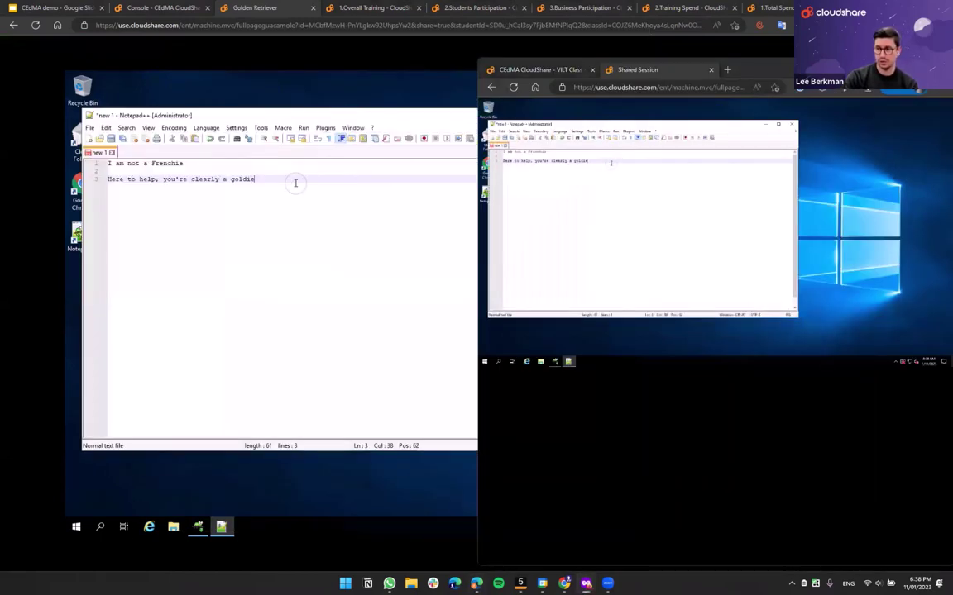
key(Return)
key(Return)
text(Hi all)
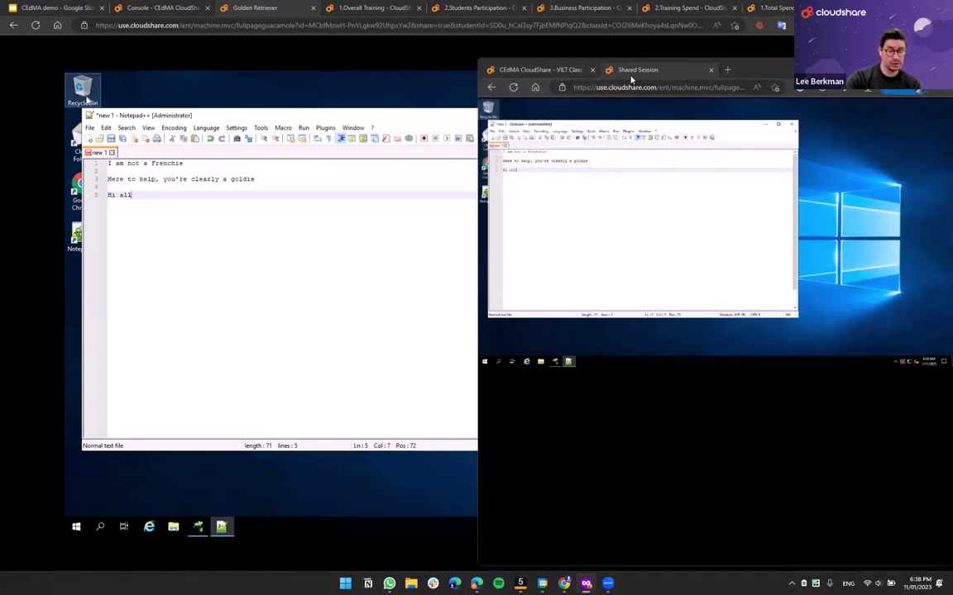
- Move Notepad++ left, dock the Shared Session back into the class window, and snap it right
drag(633, 74, 859, 87)
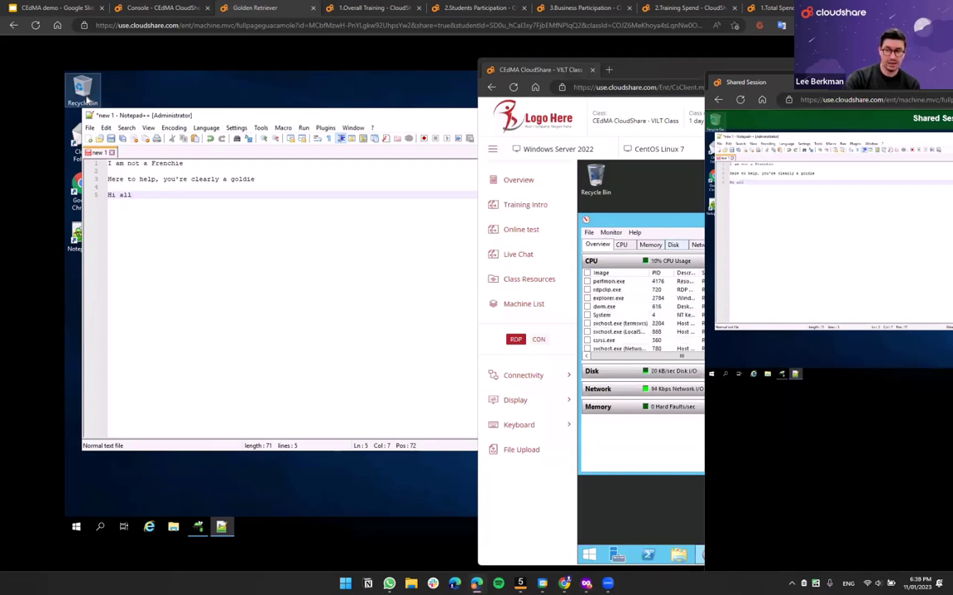
drag(288, 120, 377, 156)
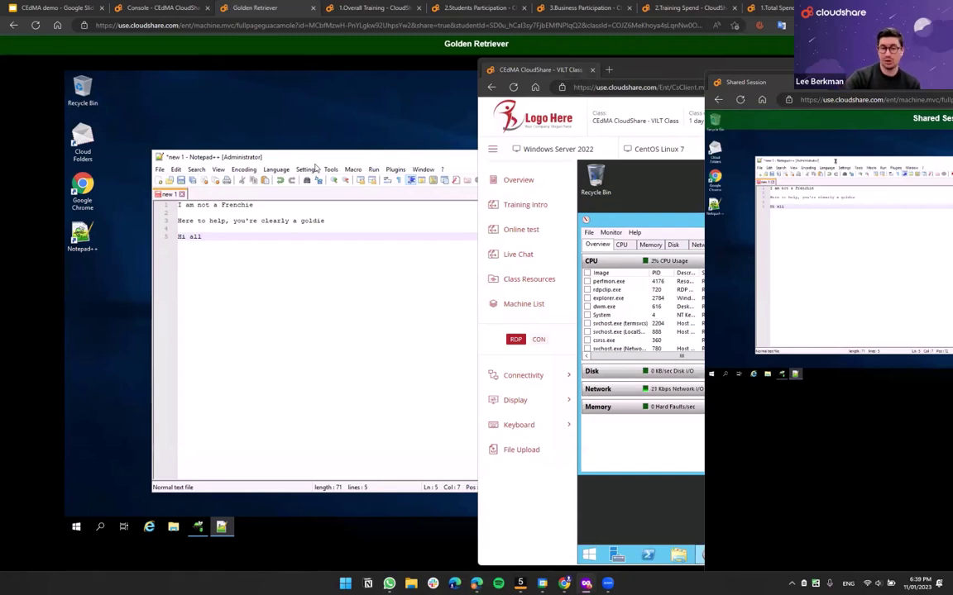
drag(314, 159, 290, 127)
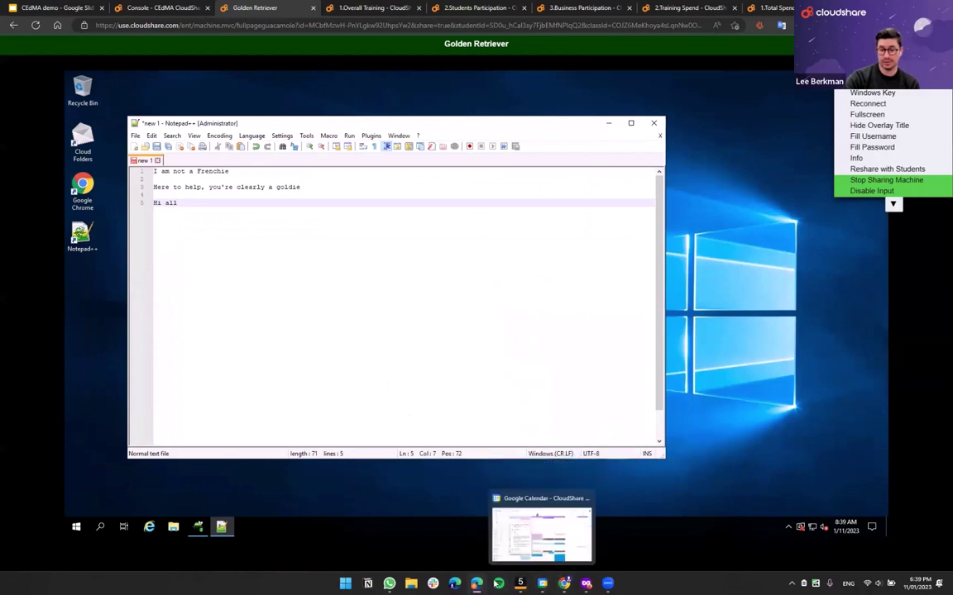
mouse_move(476, 583)
mouse_move(544, 556)
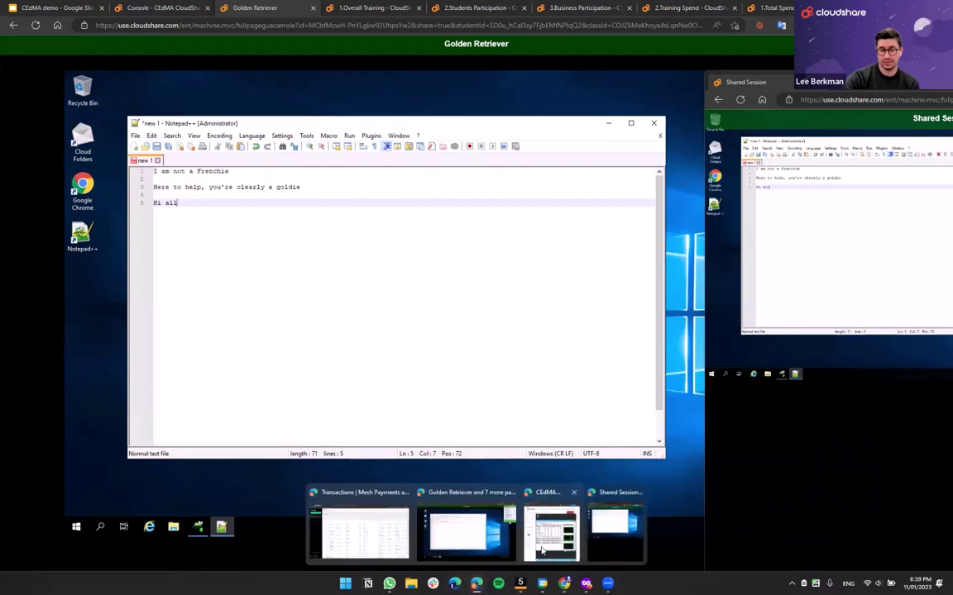
click(542, 547)
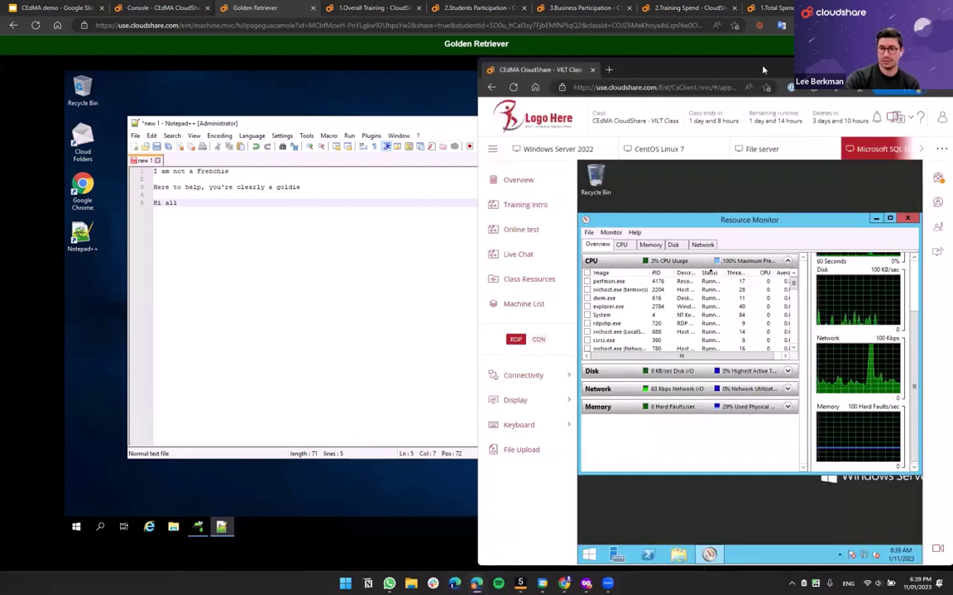
drag(763, 69, 633, 118)
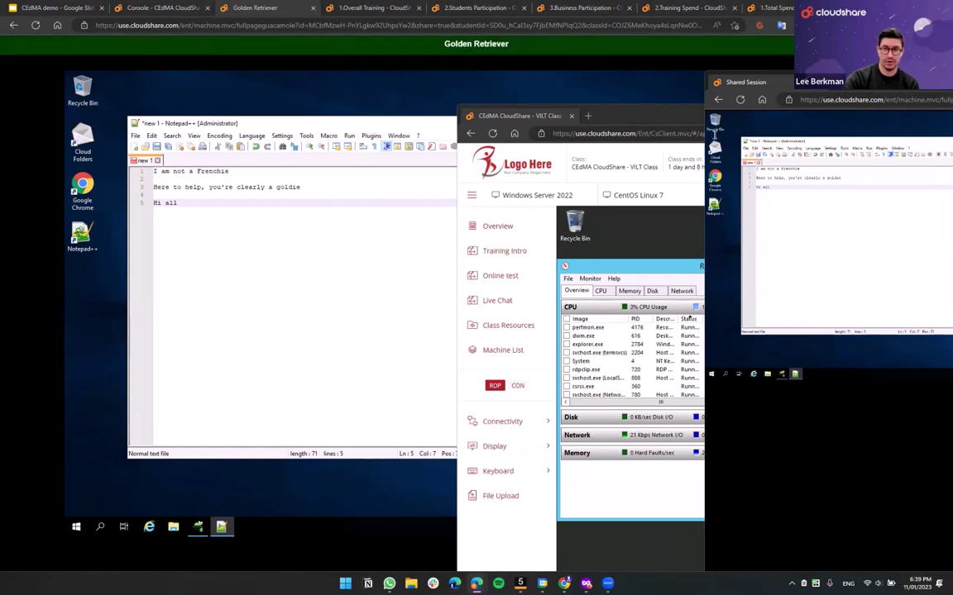
drag(745, 82, 695, 116)
key(super+Right)
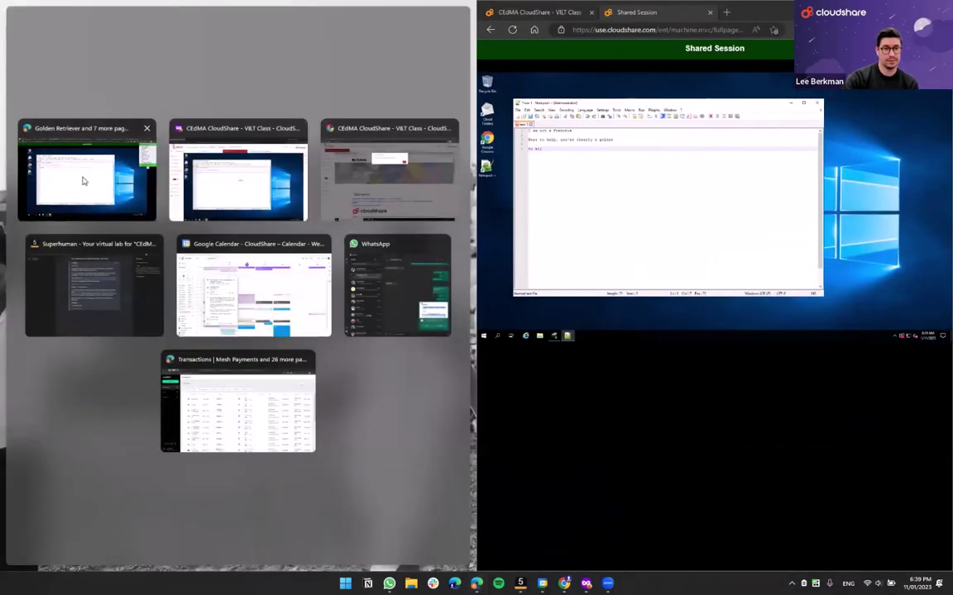
- Stop sharing the Golden Retriever machine with the class
click(83, 180)
click(416, 208)
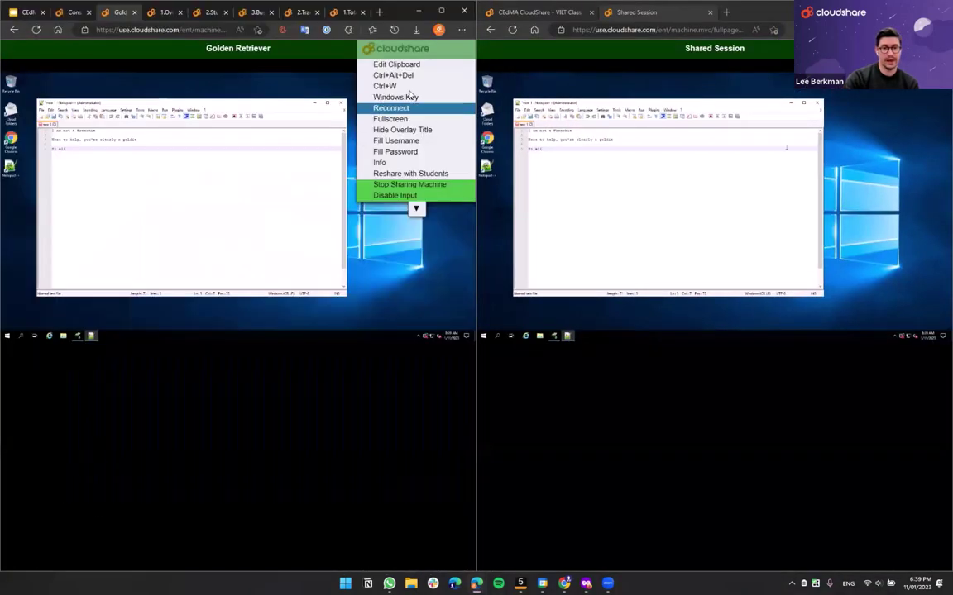
click(397, 185)
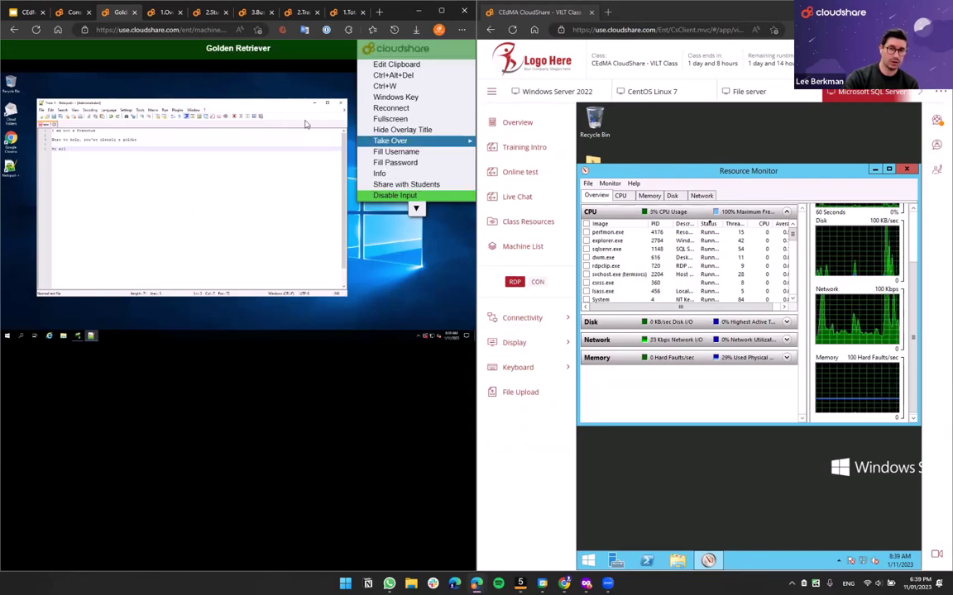
drag(211, 107, 240, 111)
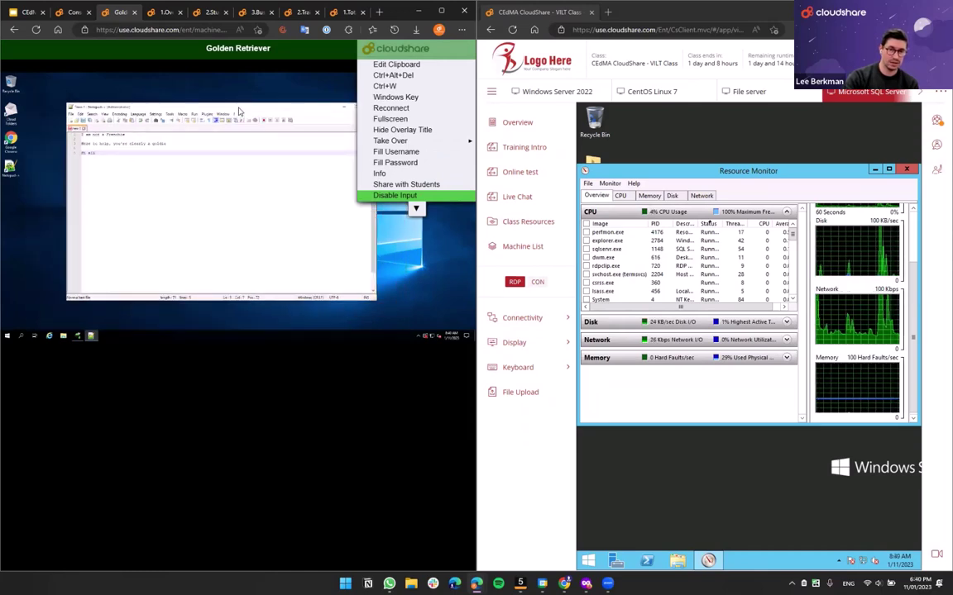
- Disable input to the Golden Retriever machine and close its tab to return to the console
click(646, 15)
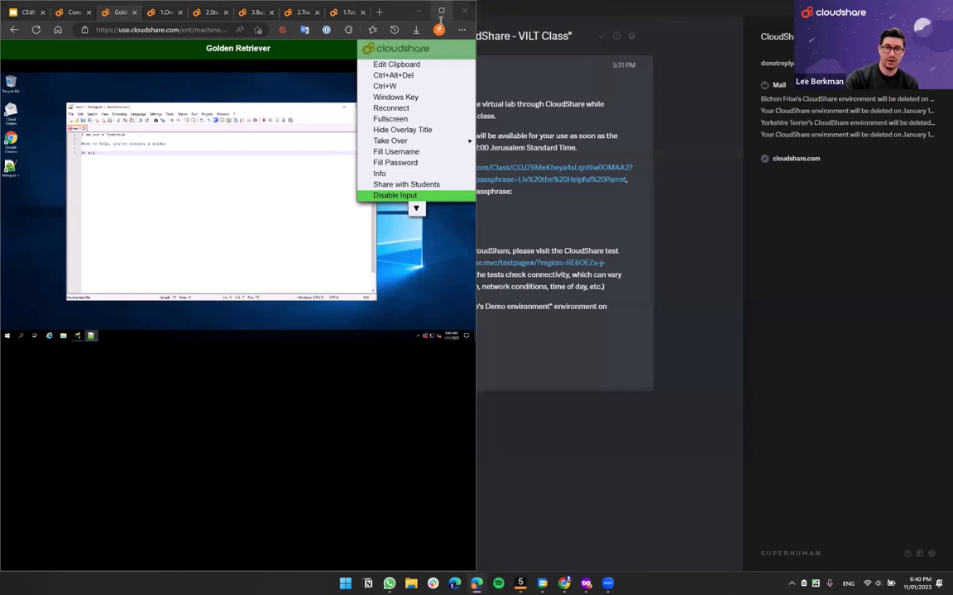
double_click(397, 15)
click(419, 192)
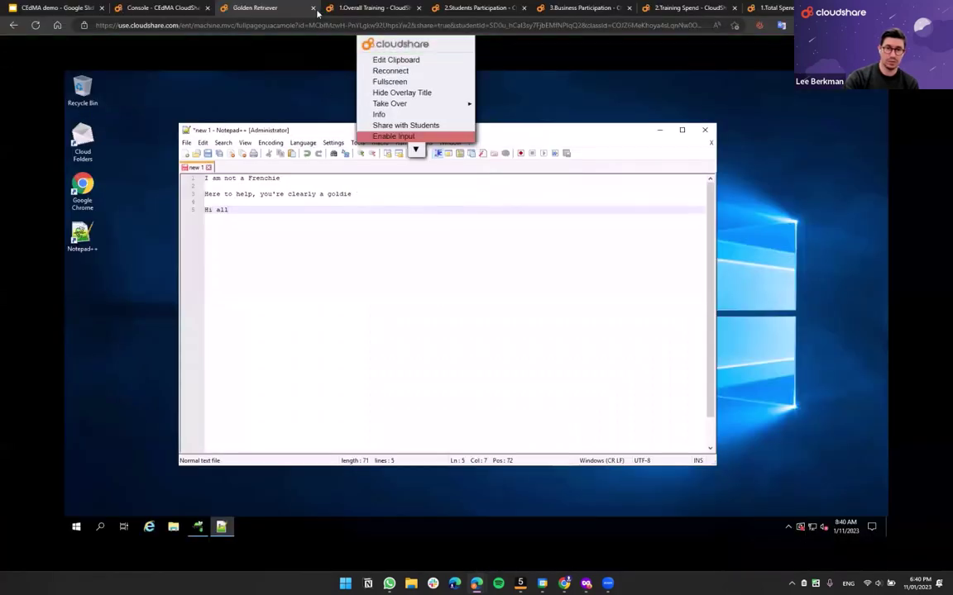
click(313, 9)
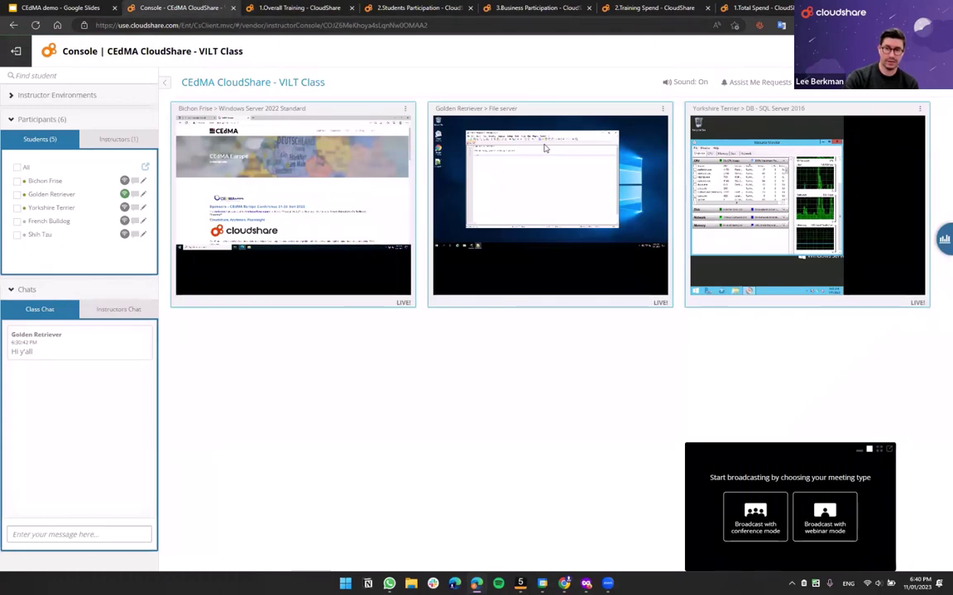
- Check the ⋮ menus on the Bichon Frise, Golden Retriever and Yorkshire Terrier tiles, then tick Bichon Frise
click(405, 109)
click(663, 108)
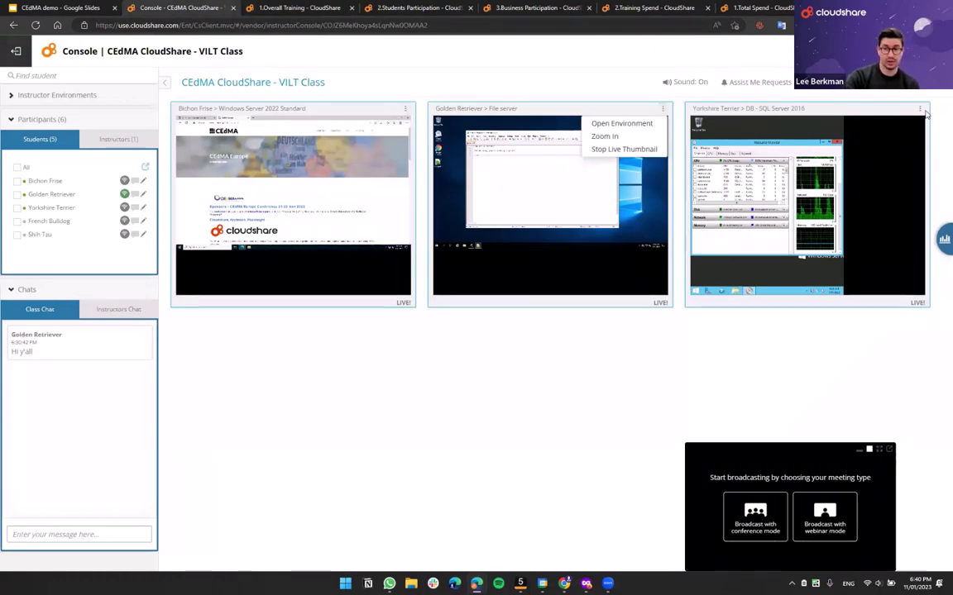
click(925, 114)
click(921, 111)
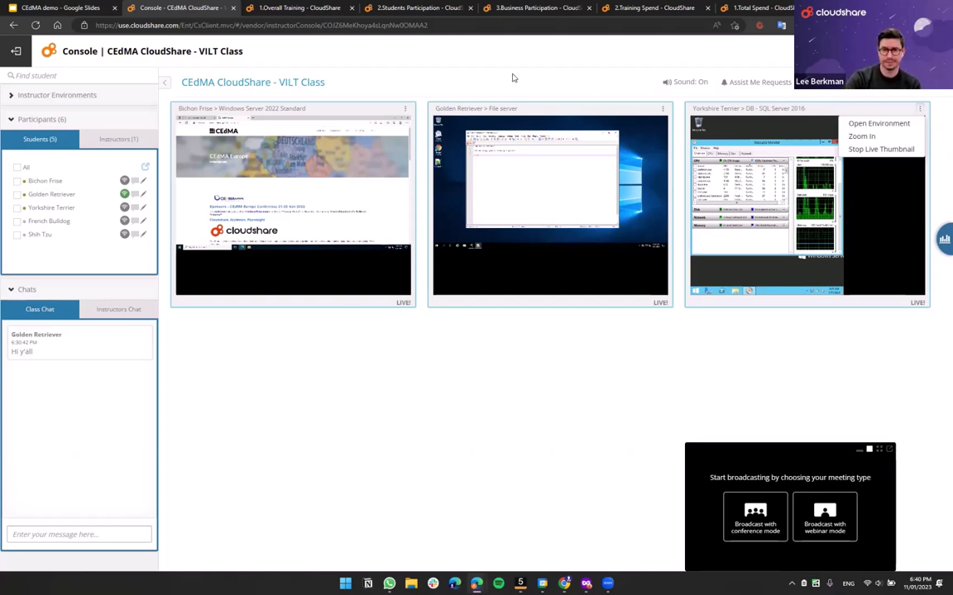
click(17, 180)
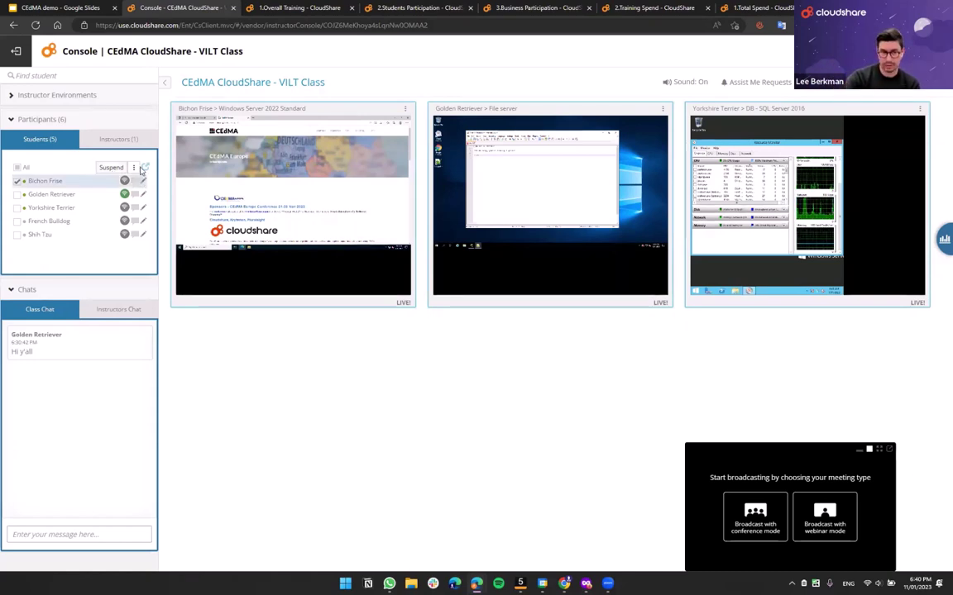
- Review the environment actions for Bichon Frise, then for Golden Retriever alone
click(133, 167)
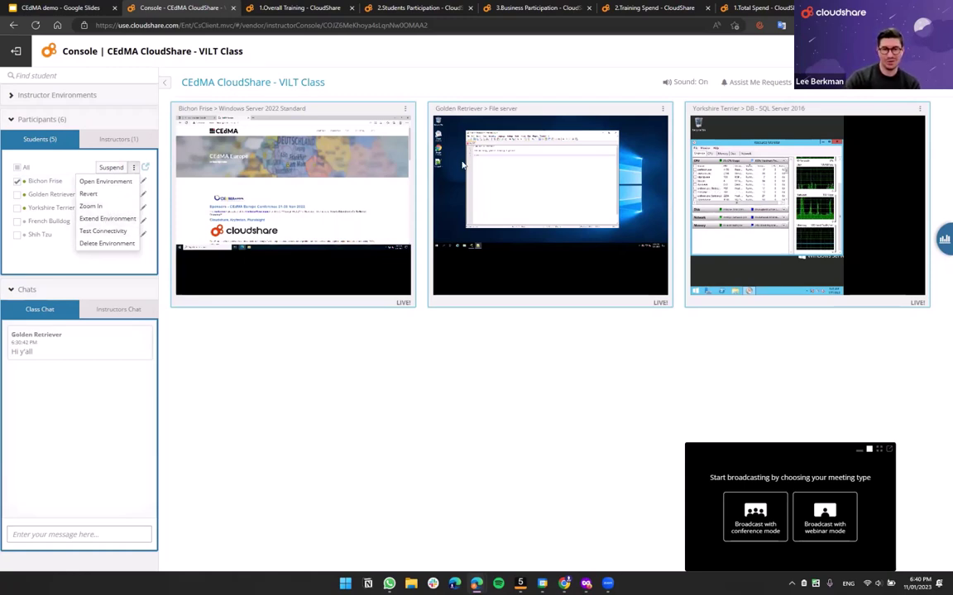
click(18, 180)
click(18, 194)
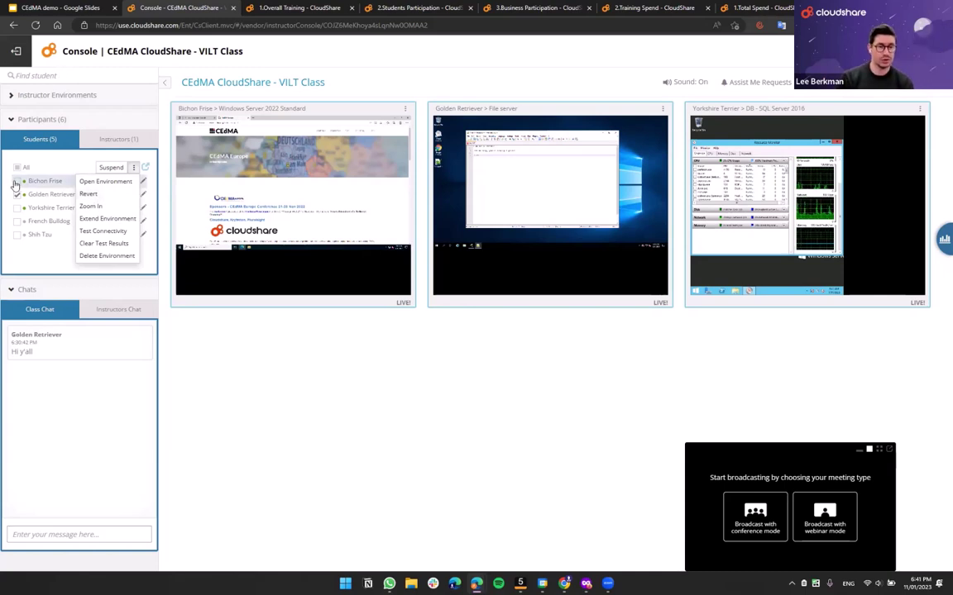
- Add two more students, review the multi-student actions, then tick and untick All
click(17, 207)
click(17, 181)
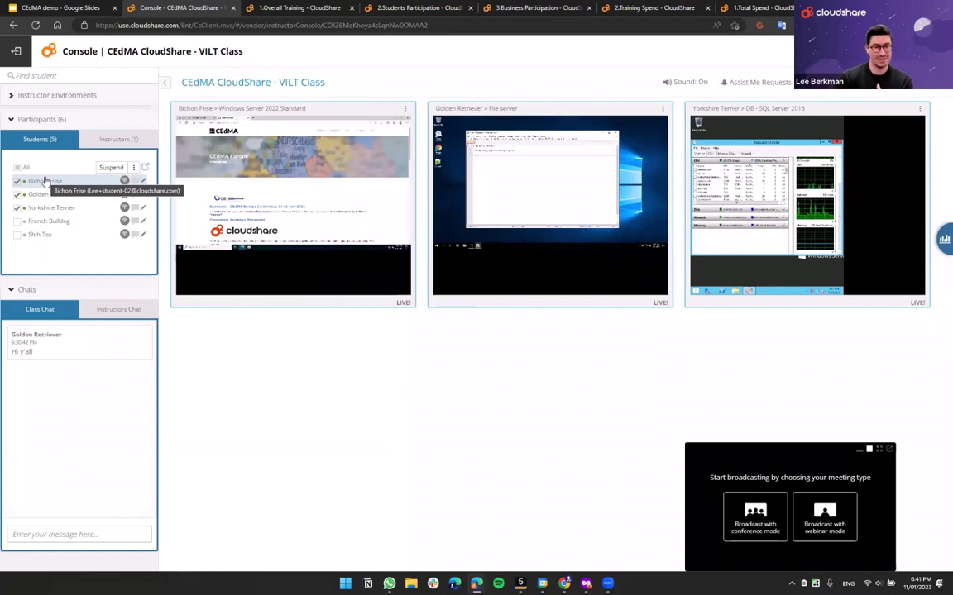
click(133, 167)
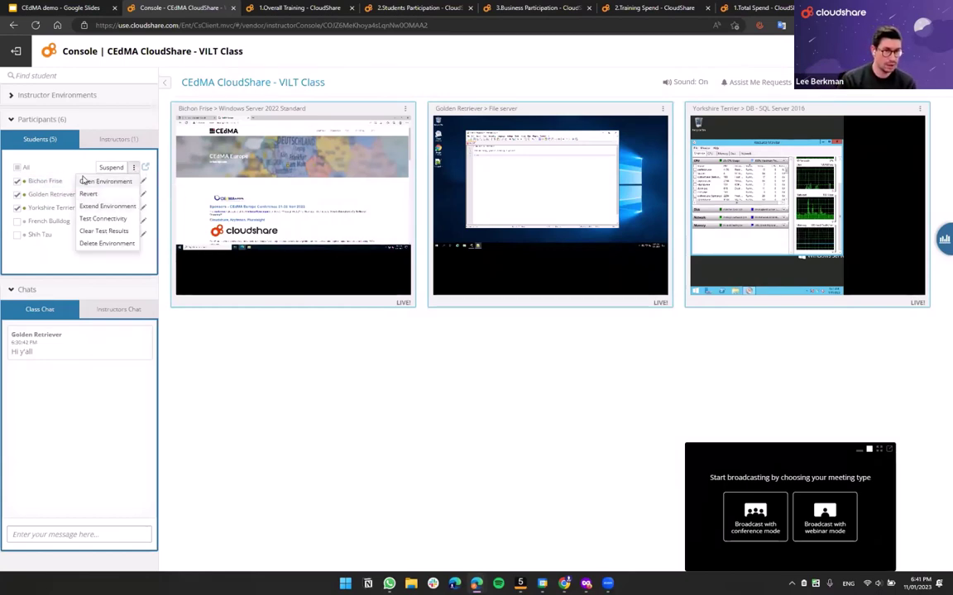
click(19, 168)
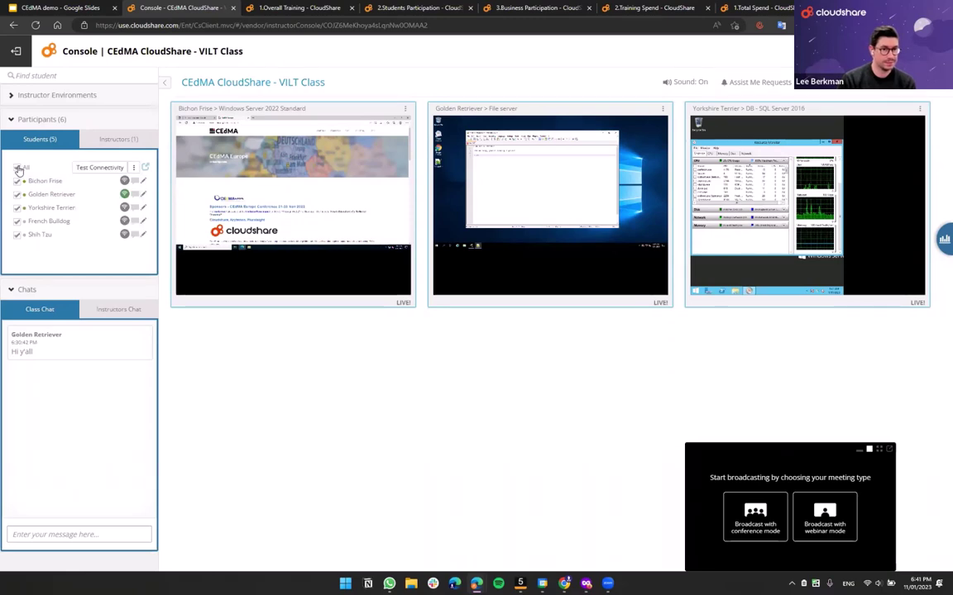
click(19, 168)
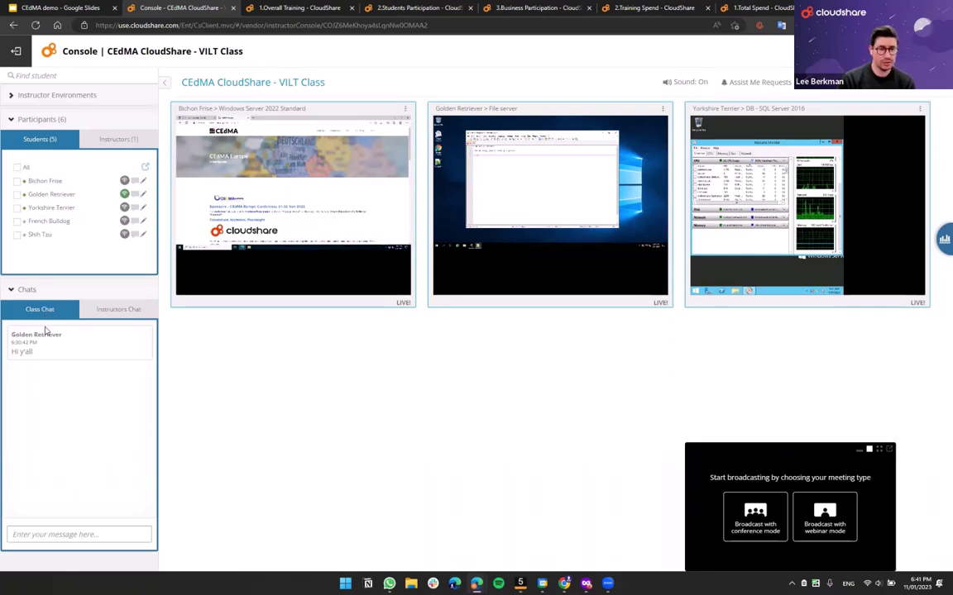
- Post 'Hi team' in the class chat and glance at the instructors-only chat
click(61, 535)
text(Hi team)
key(Return)
click(107, 311)
key(ctrl+m)
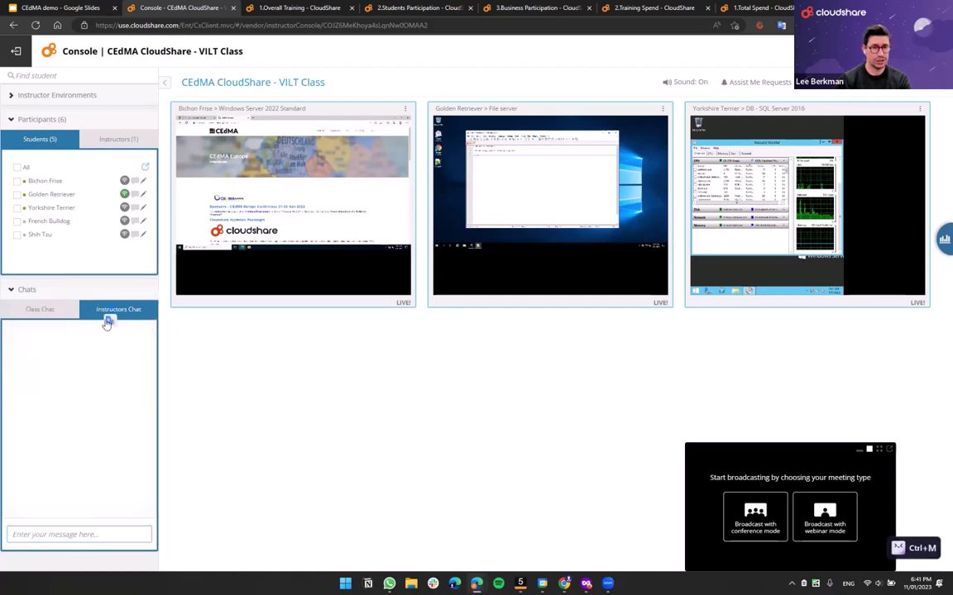
click(52, 310)
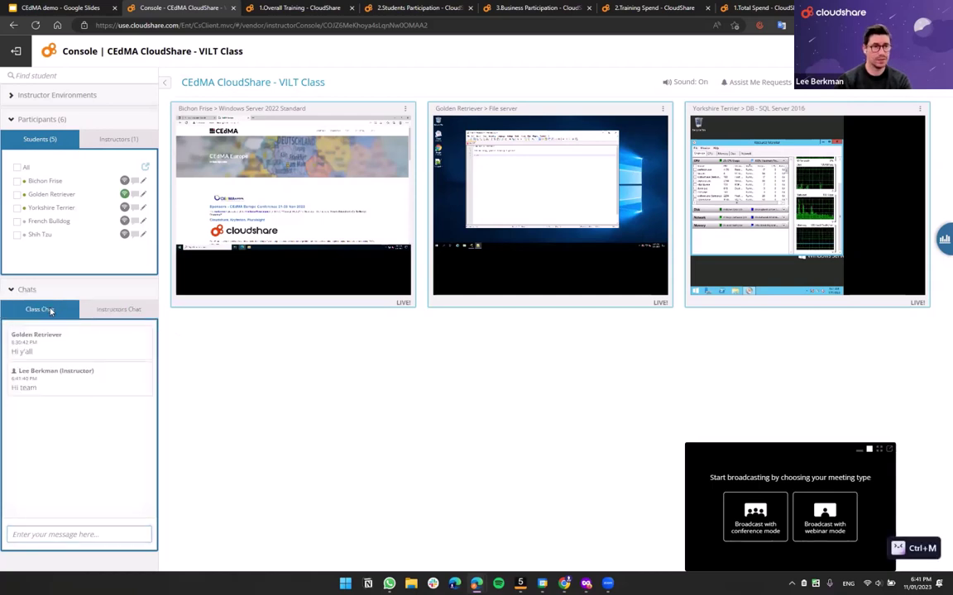
- Expand and collapse Instructor Environments, then drag the broadcast panel just below the student tiles
click(57, 95)
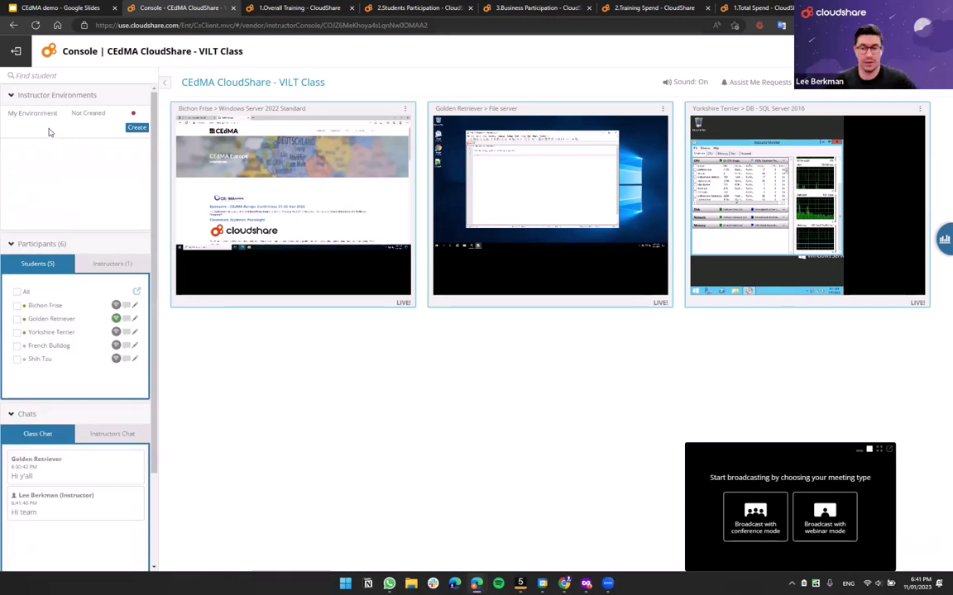
click(11, 96)
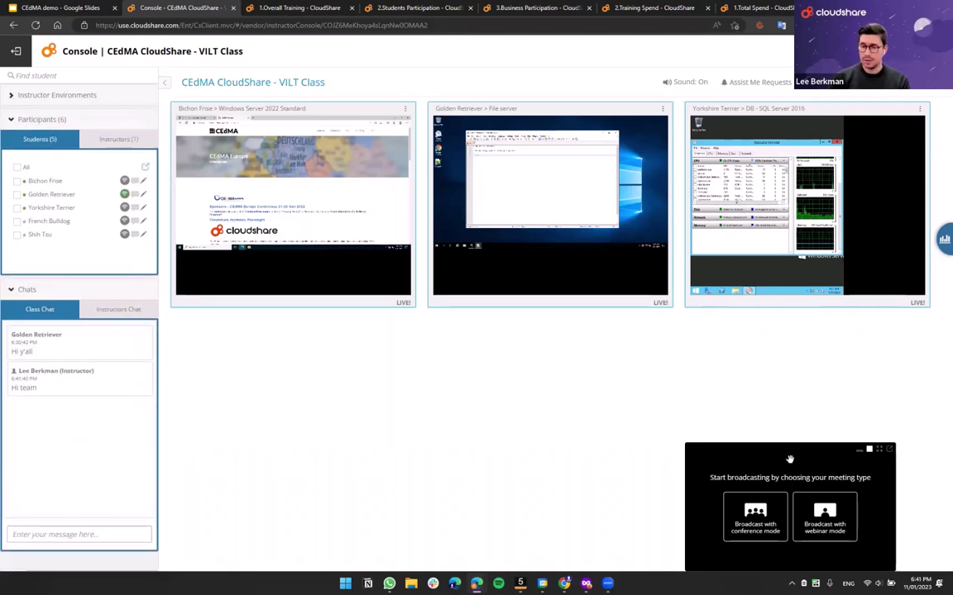
drag(789, 458, 514, 340)
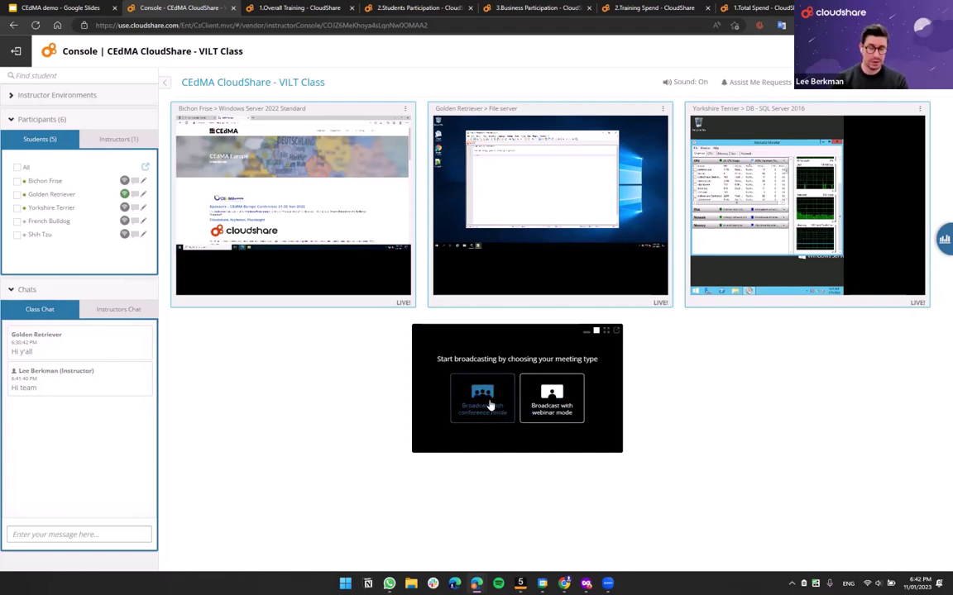
drag(500, 347, 480, 408)
drag(476, 244, 448, 332)
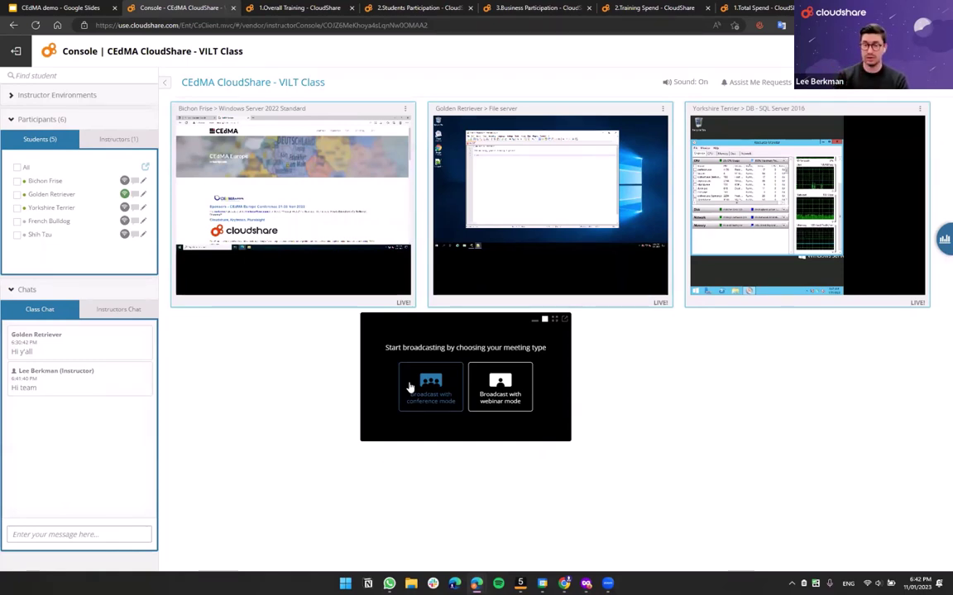
- Start a webinar broadcast and join using Realtek speakers and the Intel Microphone Array
click(496, 398)
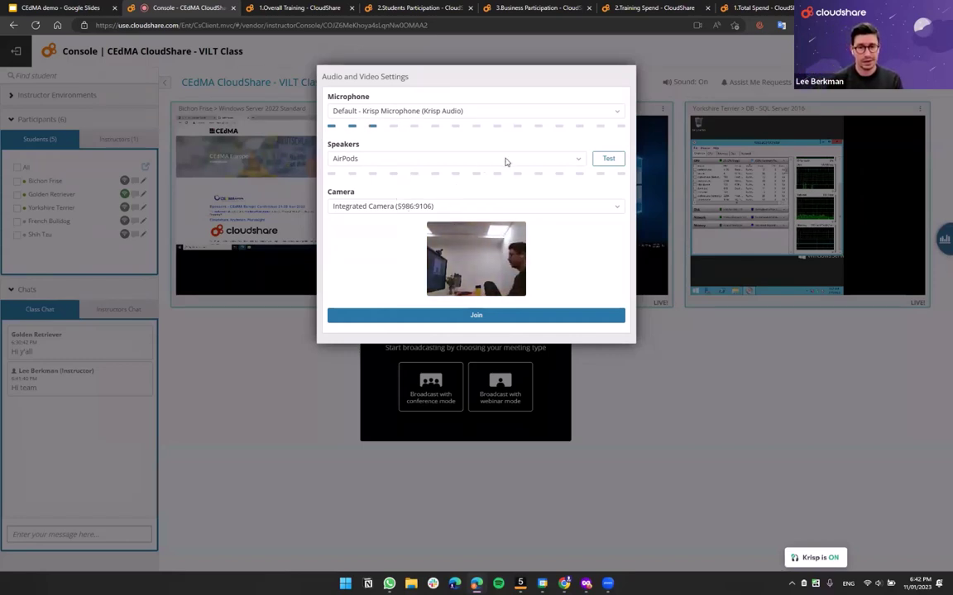
click(456, 157)
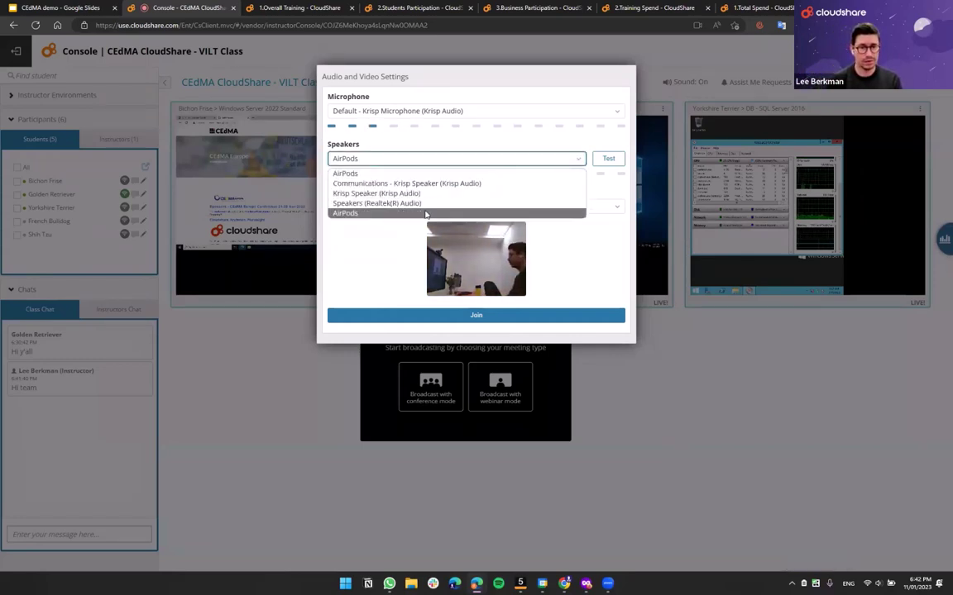
click(381, 203)
click(403, 111)
click(397, 154)
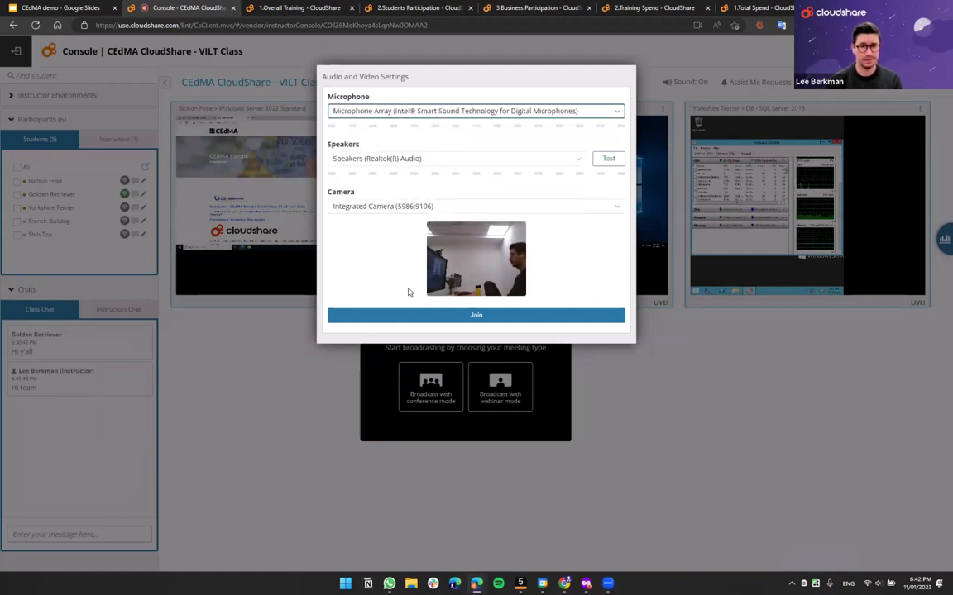
click(492, 315)
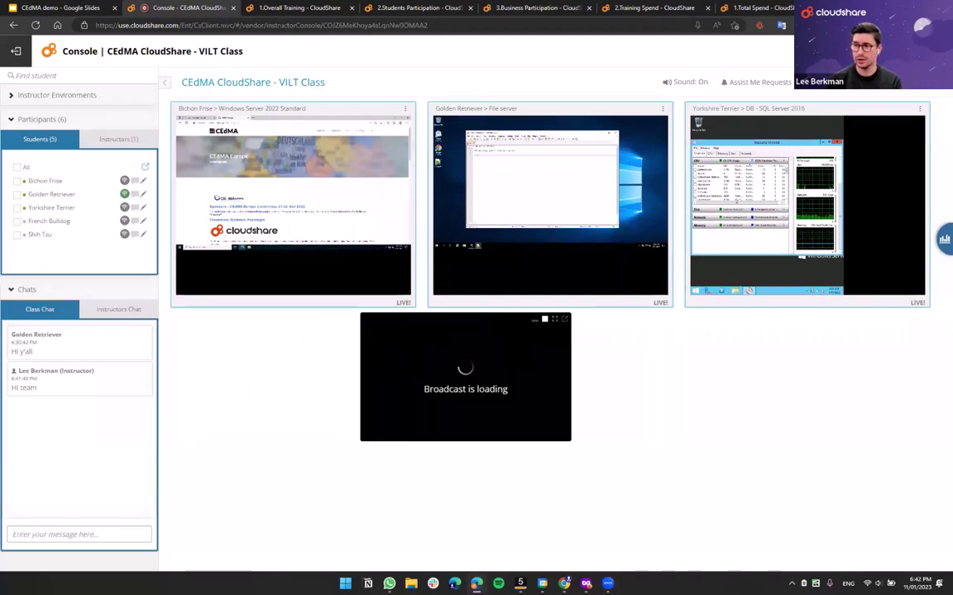
- Allow microphone and camera in the student's window, join the call, and move the video over the tiles
key(alt+Tab)
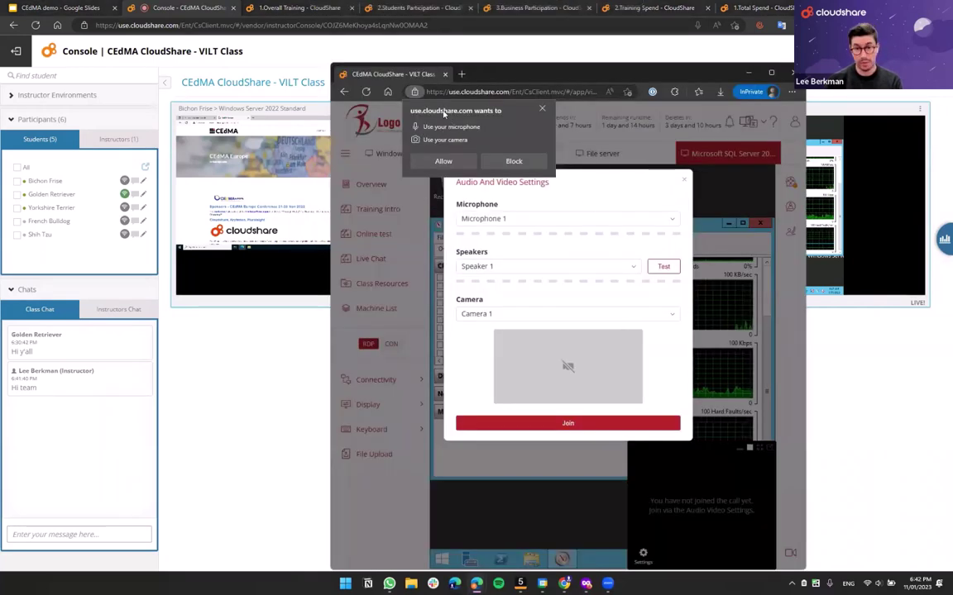
click(443, 160)
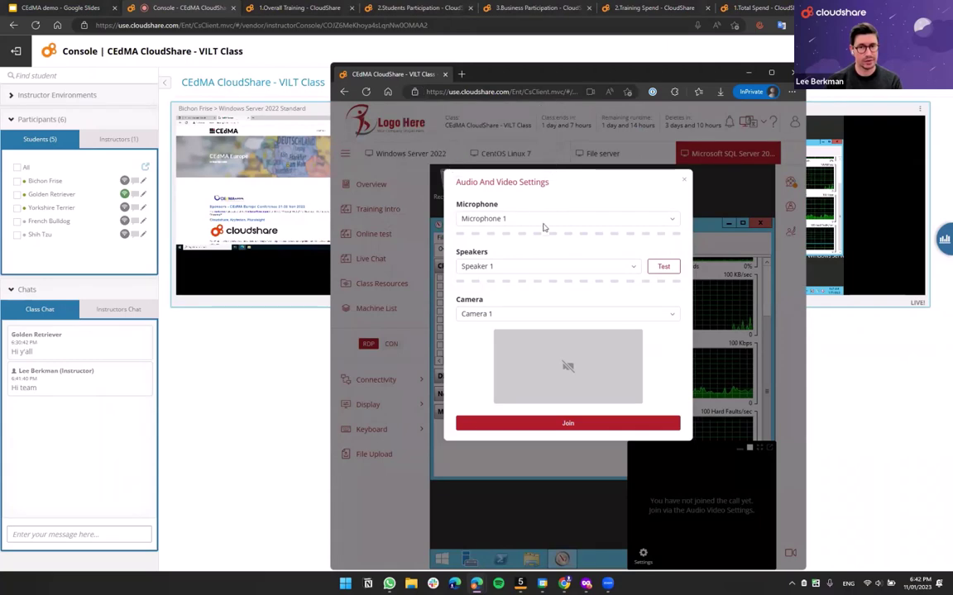
click(568, 424)
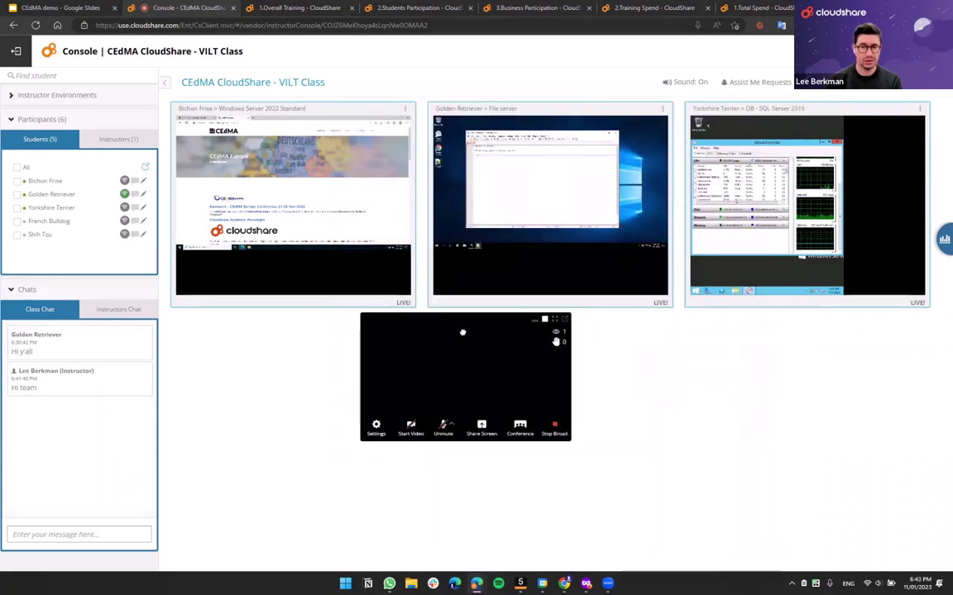
drag(462, 332, 443, 291)
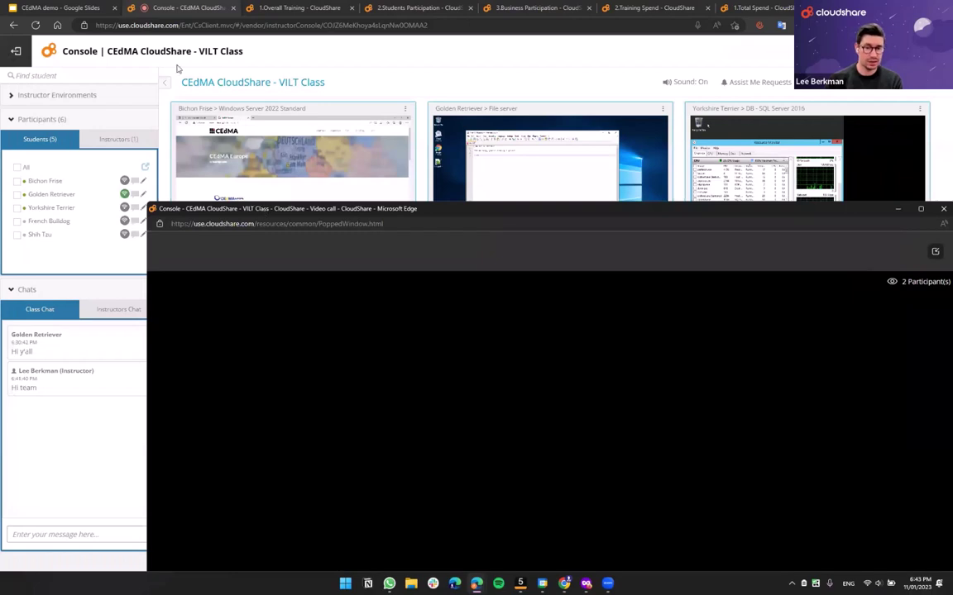
- Show Participants, turn the instructor camera on and off, stop the broadcast and close the call window
drag(176, 69, 177, 66)
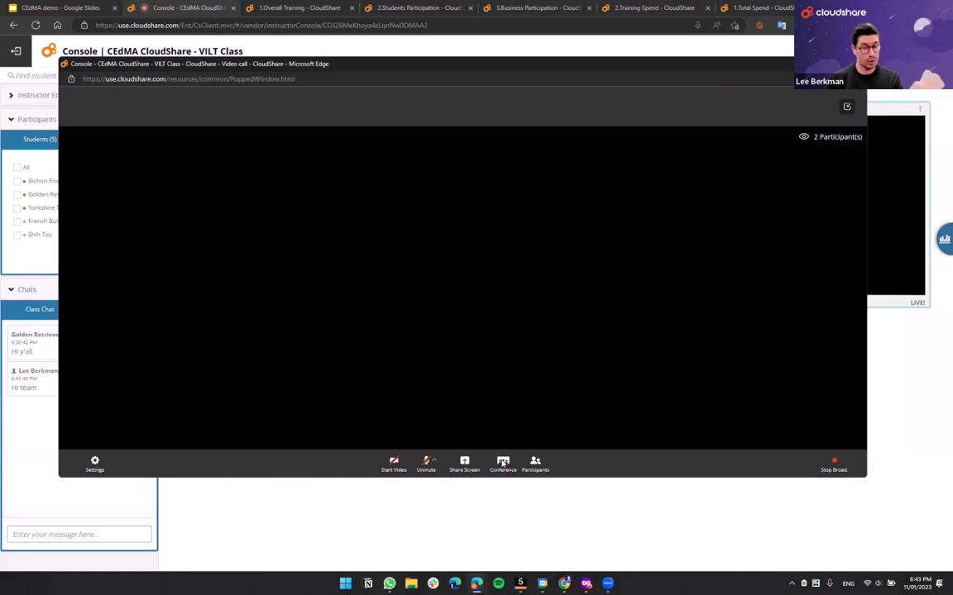
click(535, 463)
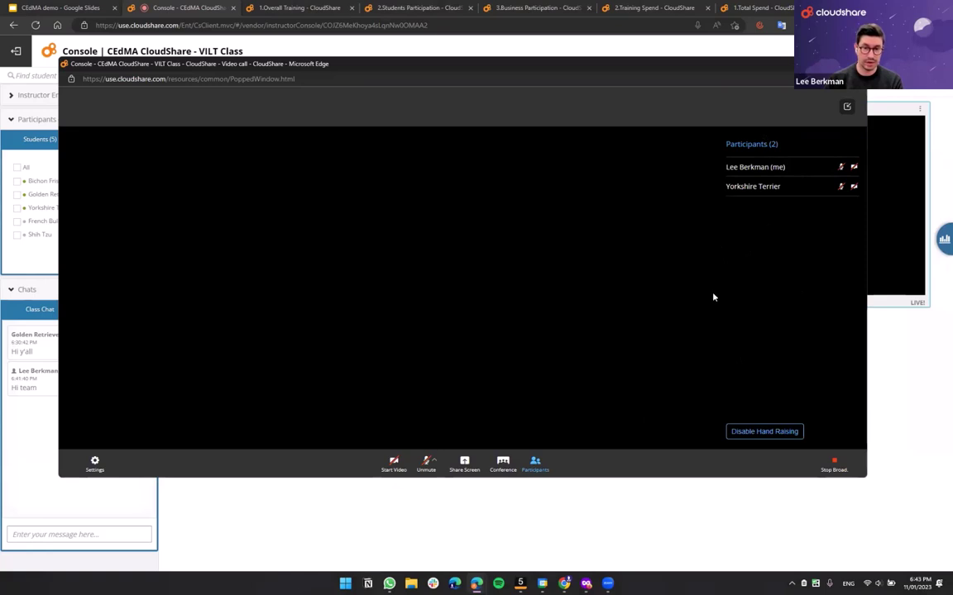
click(394, 467)
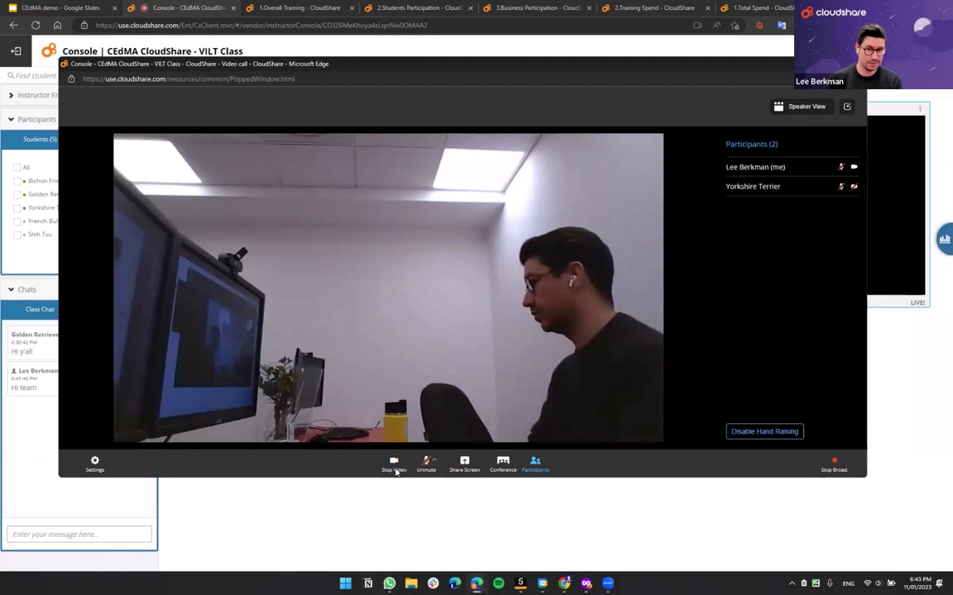
click(395, 467)
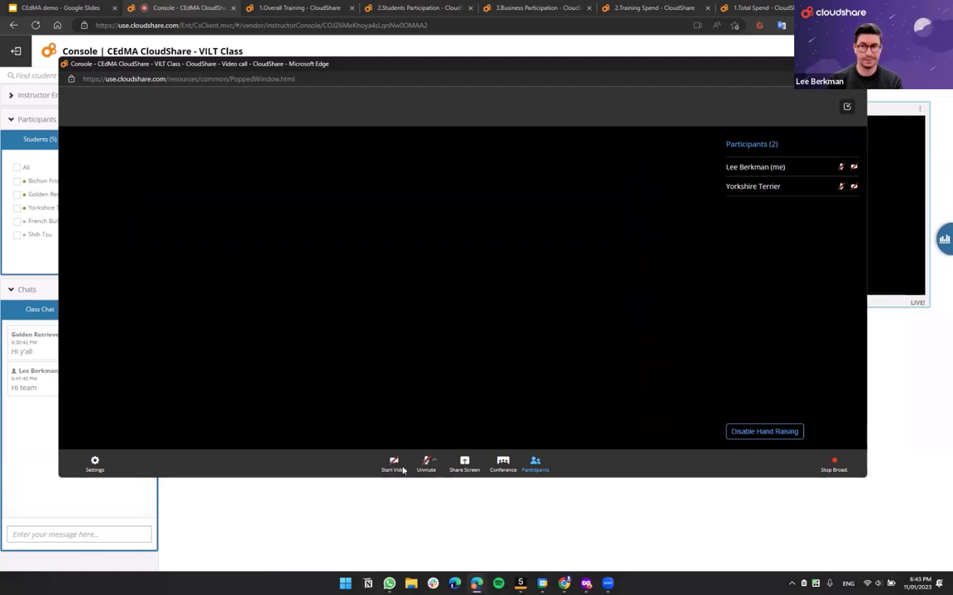
click(835, 467)
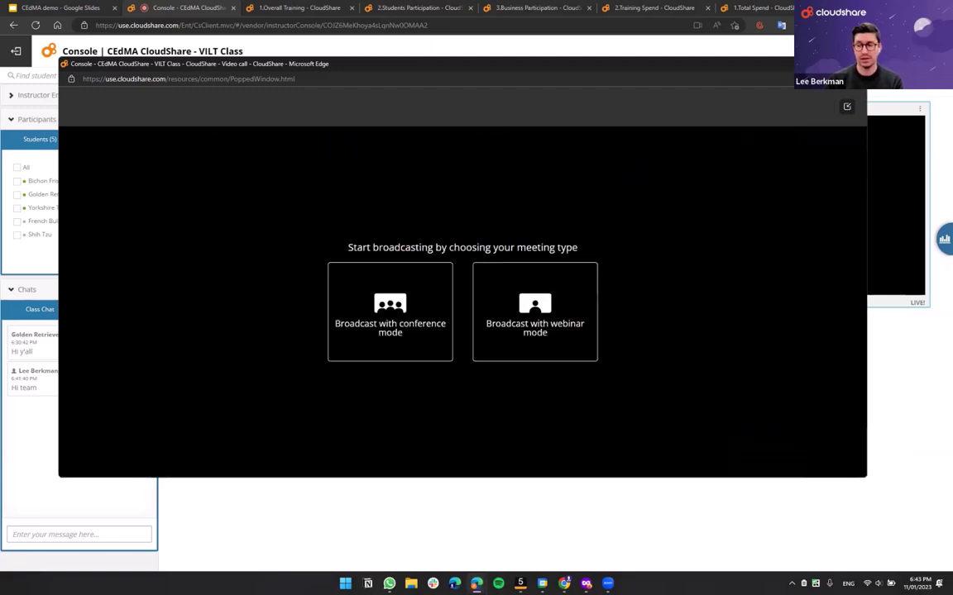
click(847, 107)
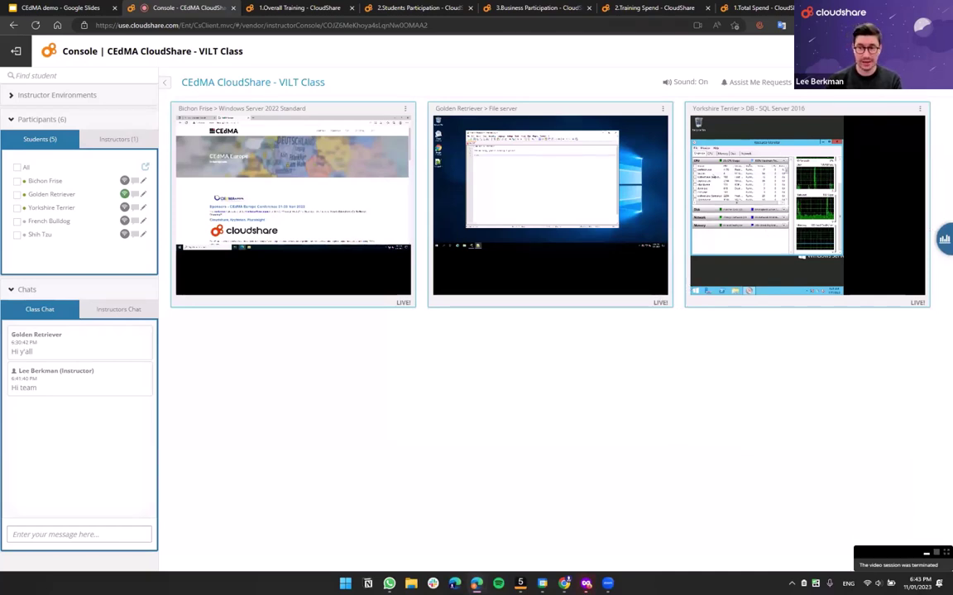
- Open Participation analytics showing 3 environments on 1/11/2023 and 3 students from Israel
click(943, 239)
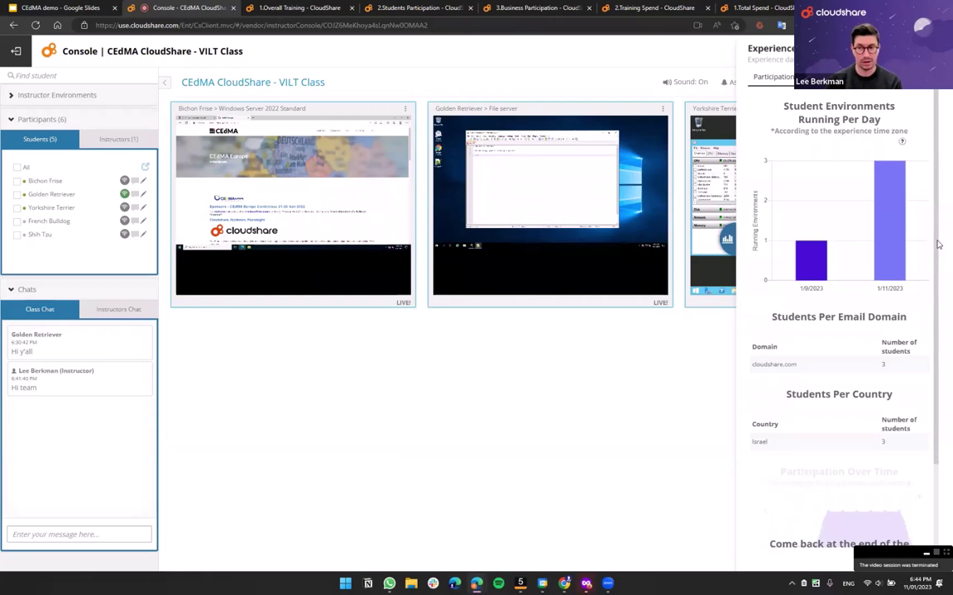
mouse_move(814, 266)
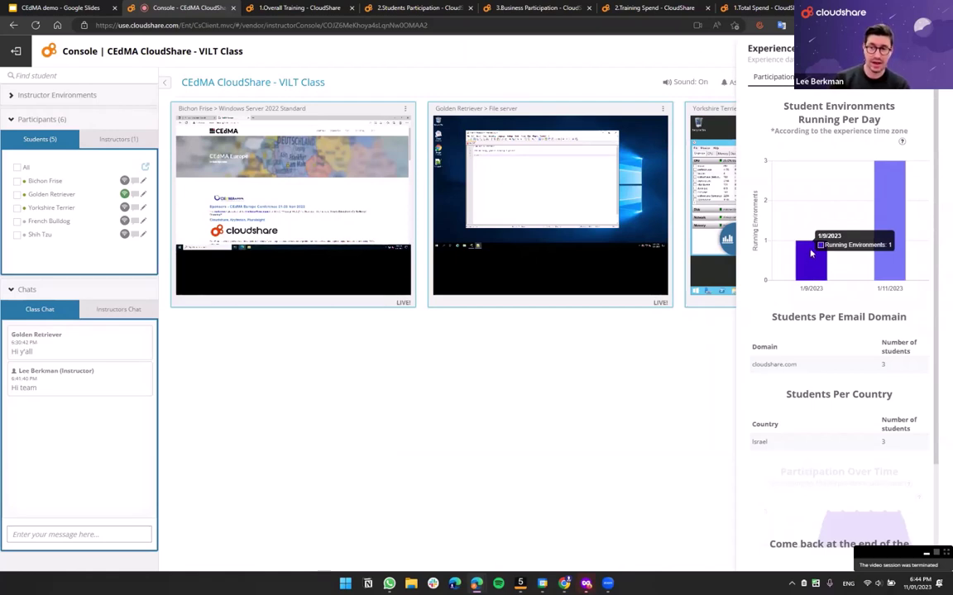
mouse_move(891, 215)
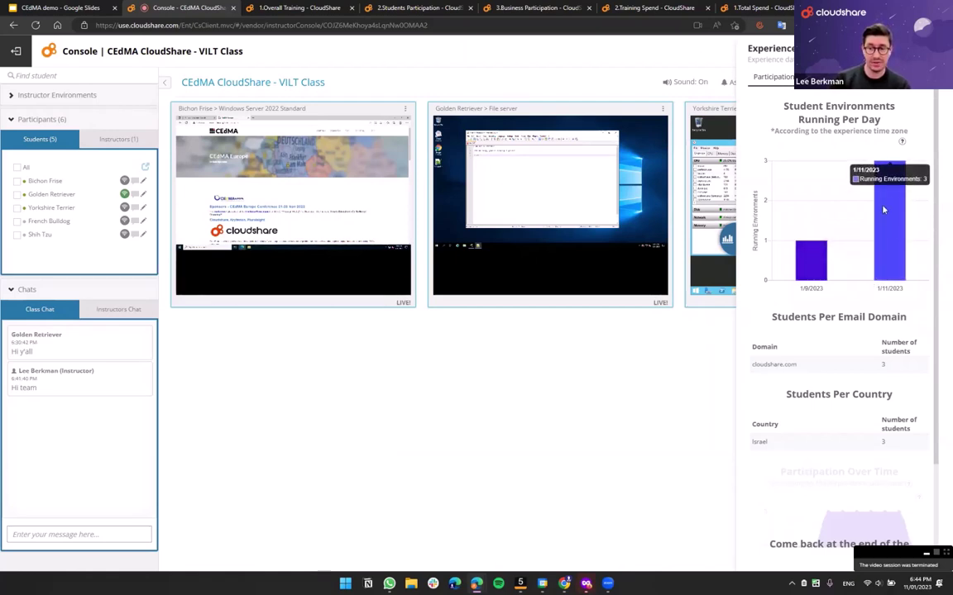
drag(752, 348, 798, 366)
click(797, 369)
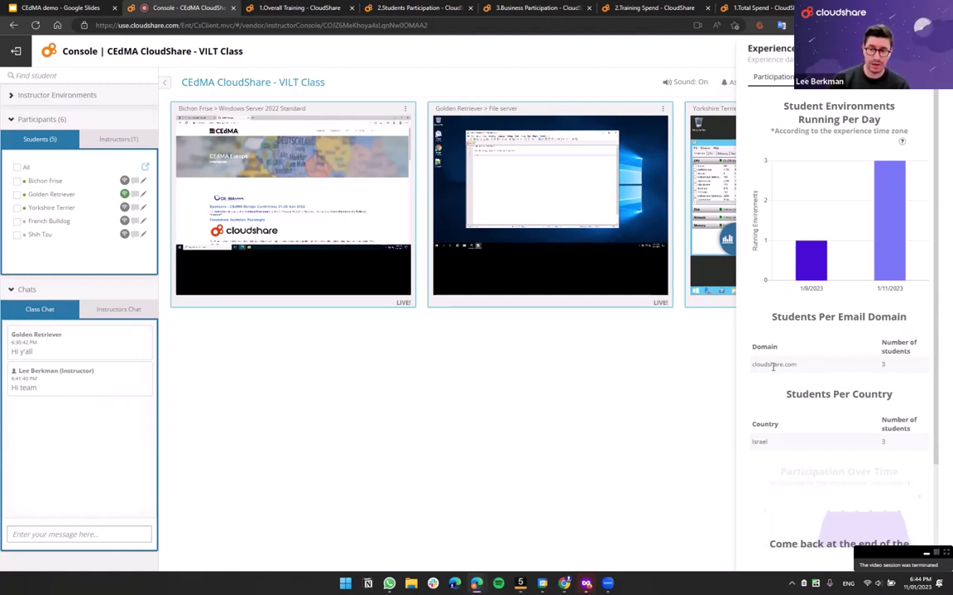
scroll(778, 367, down, 2)
triple_click(813, 296)
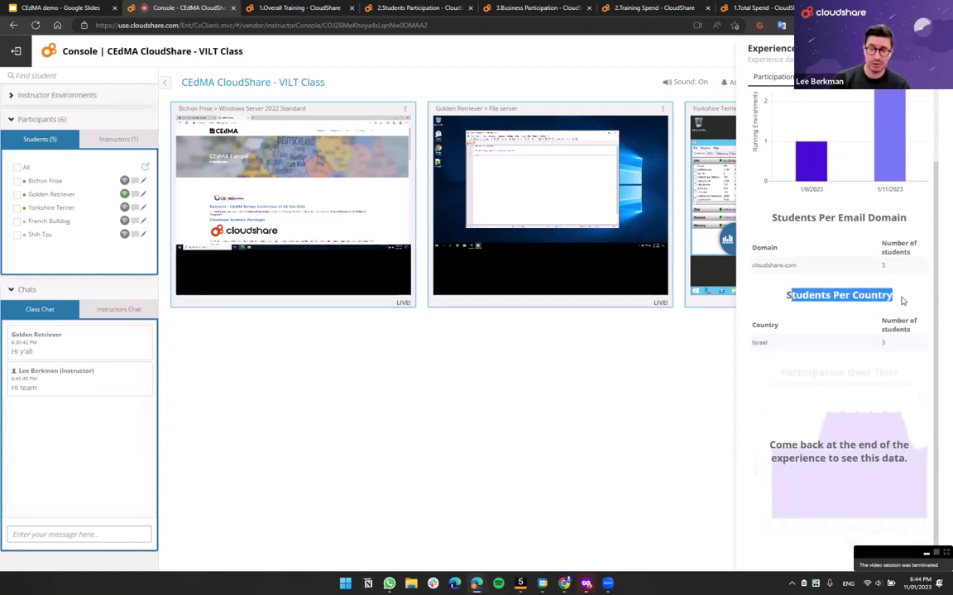
scroll(879, 270, up, 2)
key(ctrl+m)
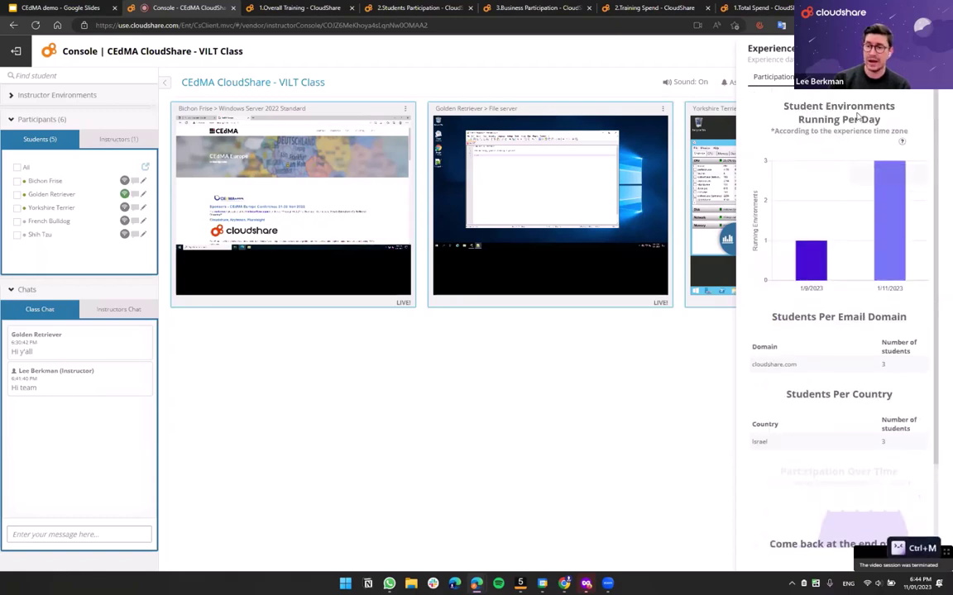
- Show Student's Activity and browse the message, assist-request and video charts, then pick a student
click(822, 76)
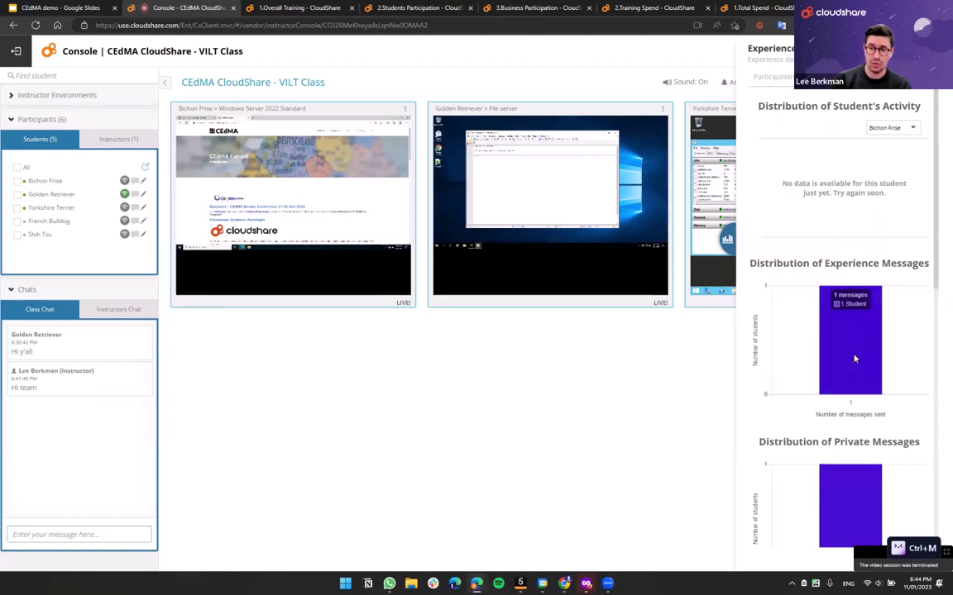
scroll(816, 383, down, 4)
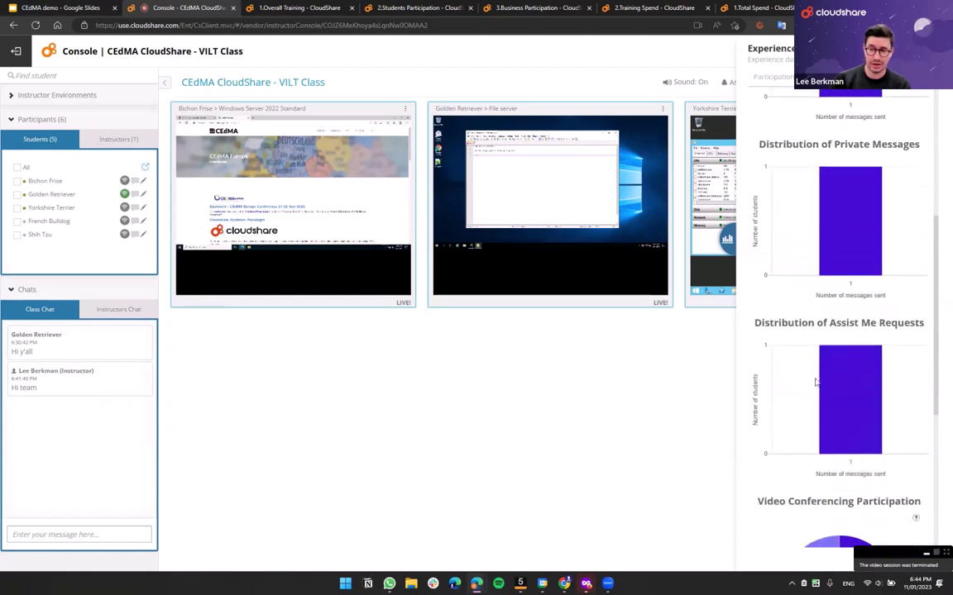
scroll(817, 379, up, 4)
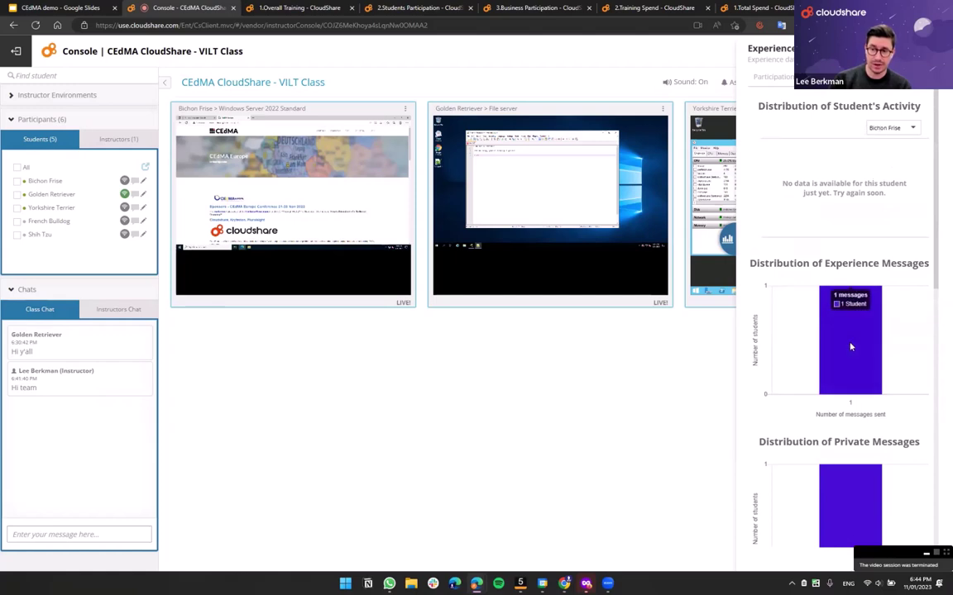
scroll(807, 347, down, 2)
scroll(801, 383, down, 4)
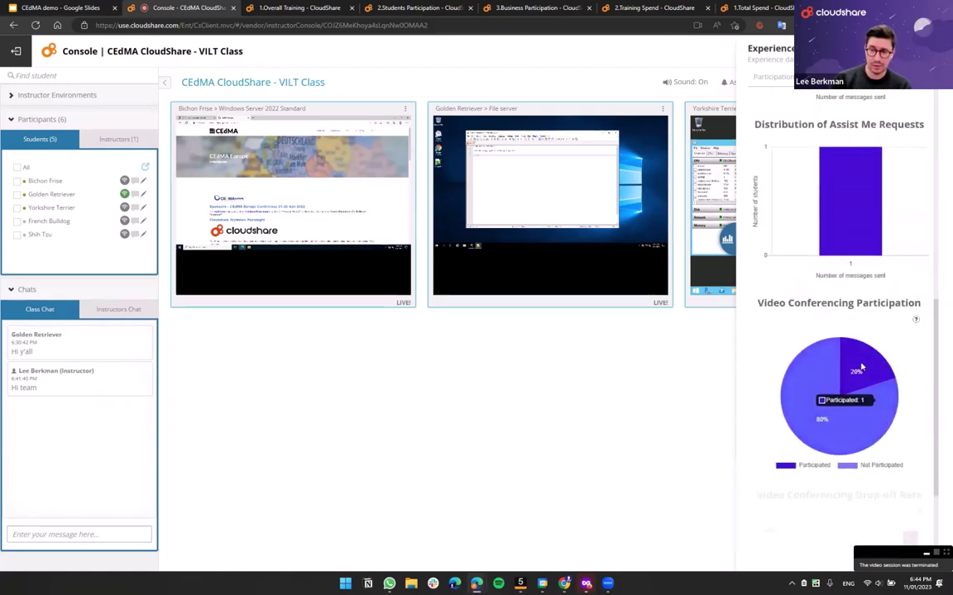
mouse_move(813, 407)
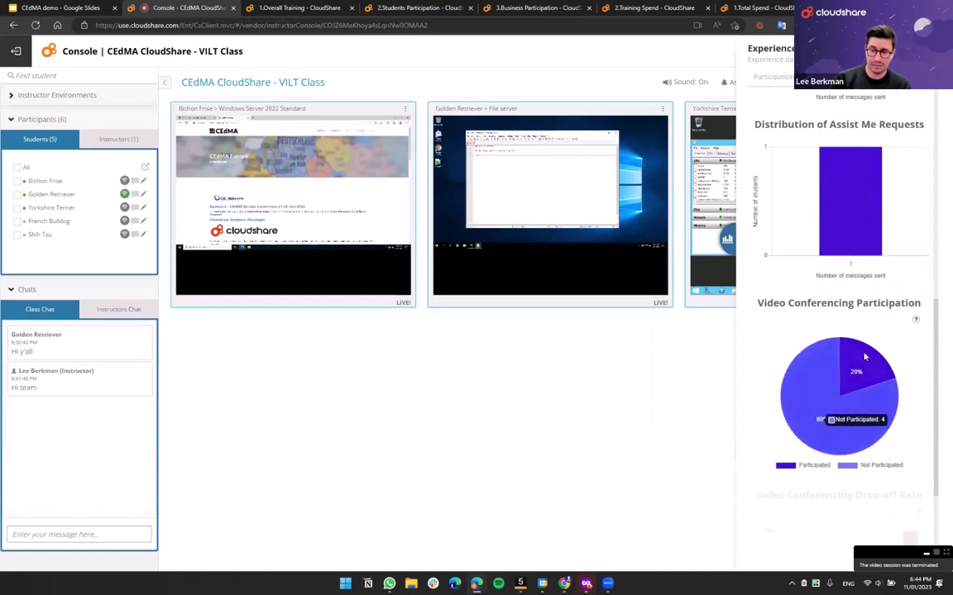
scroll(842, 360, up, 5)
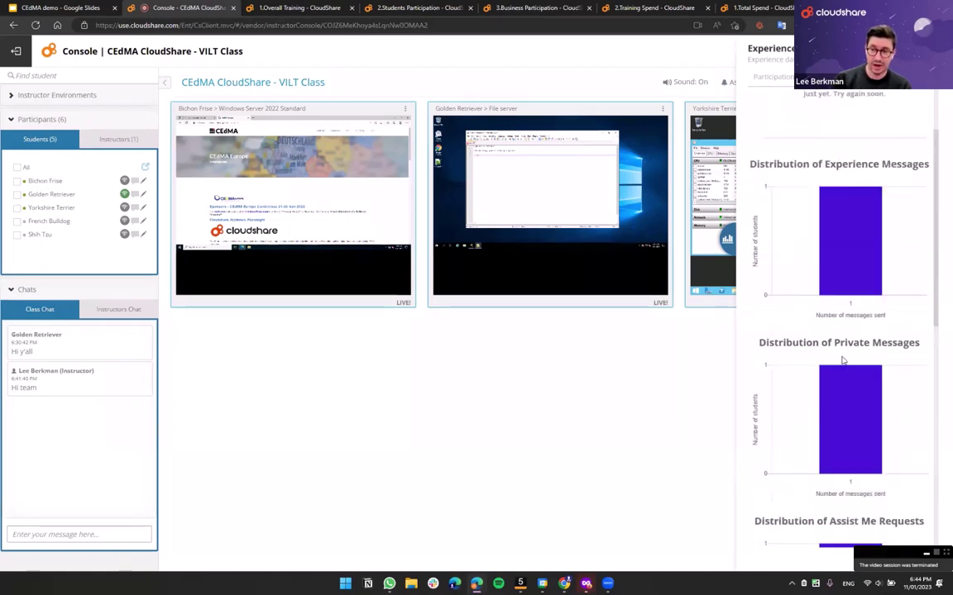
scroll(842, 360, down, 4)
scroll(893, 308, up, 5)
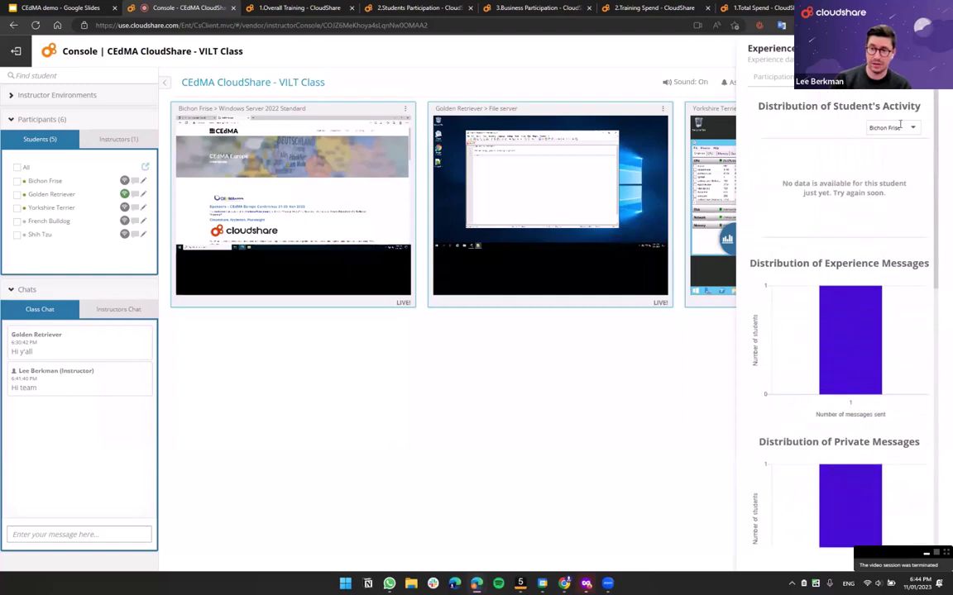
click(900, 127)
- Switch the activity chart to the Golden Retriever student and close the student-view lab window
click(893, 165)
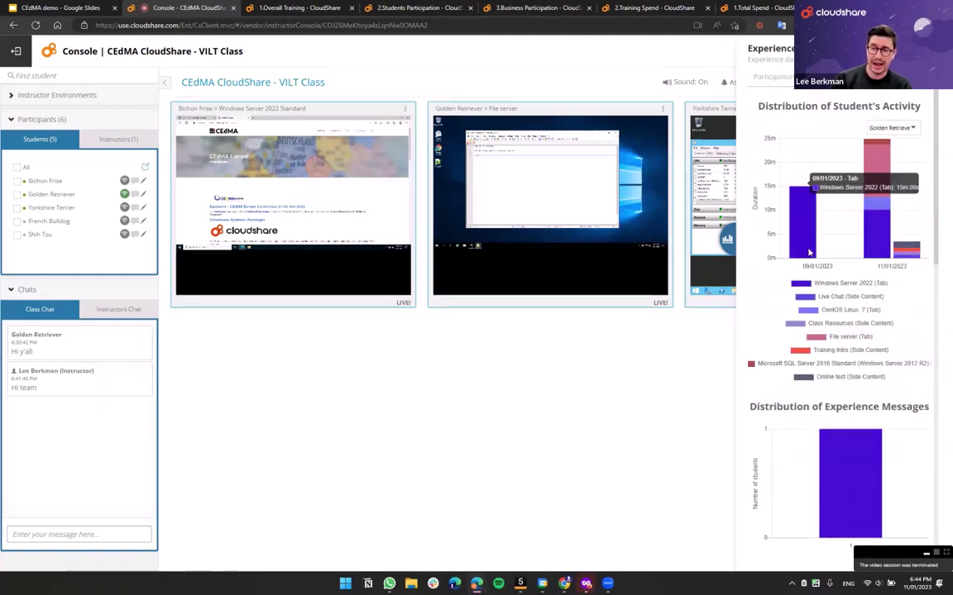
mouse_move(807, 233)
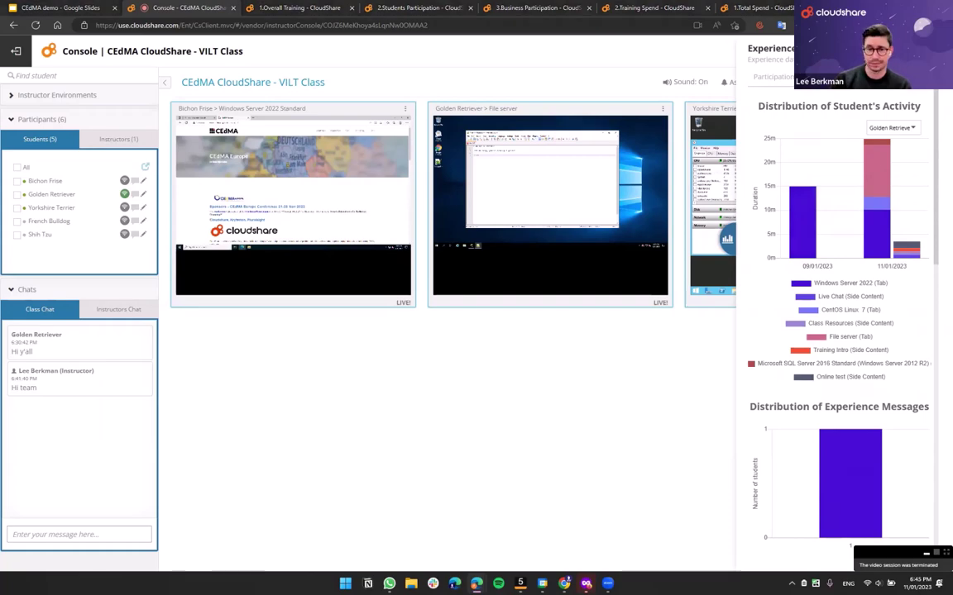
key(alt+Tab)
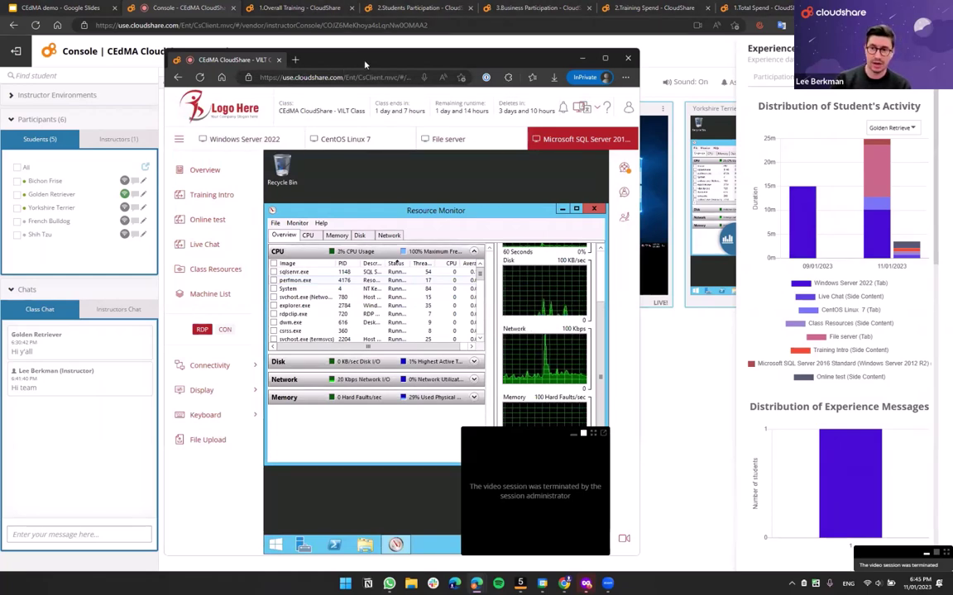
click(627, 58)
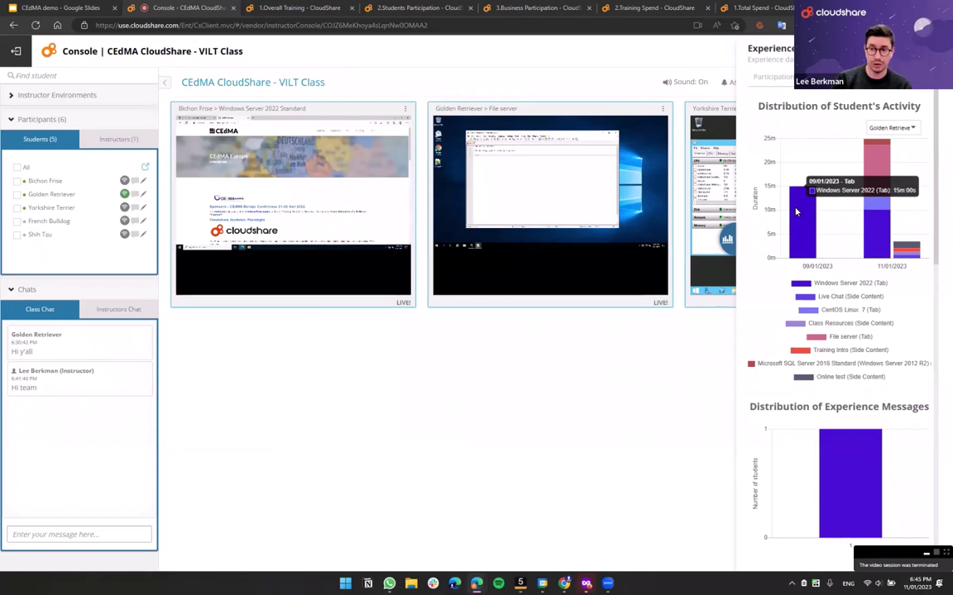
- Review Golden Retriever's per-tab time on 11/01/2023, including about 10m 51s on File server
mouse_move(873, 246)
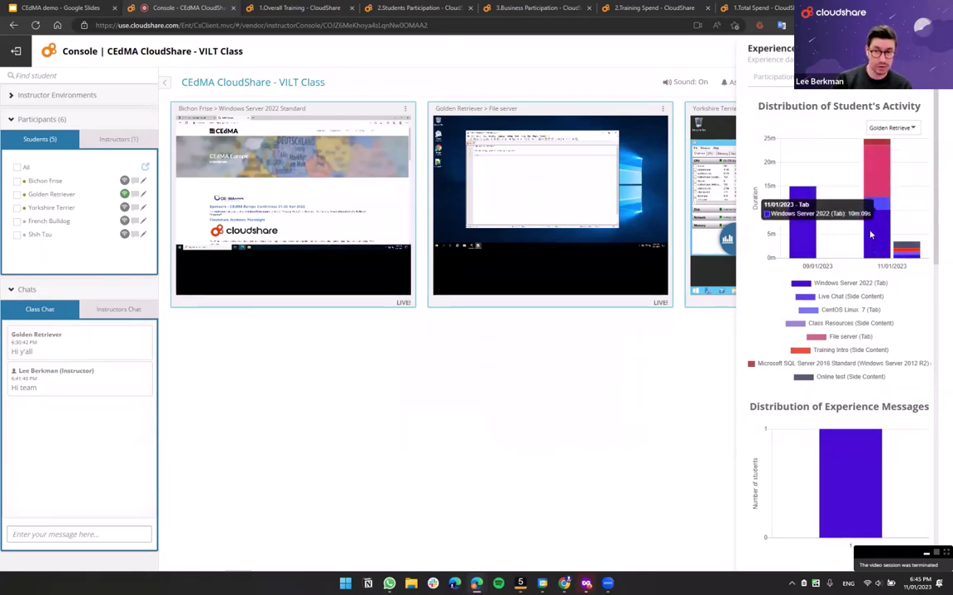
mouse_move(874, 206)
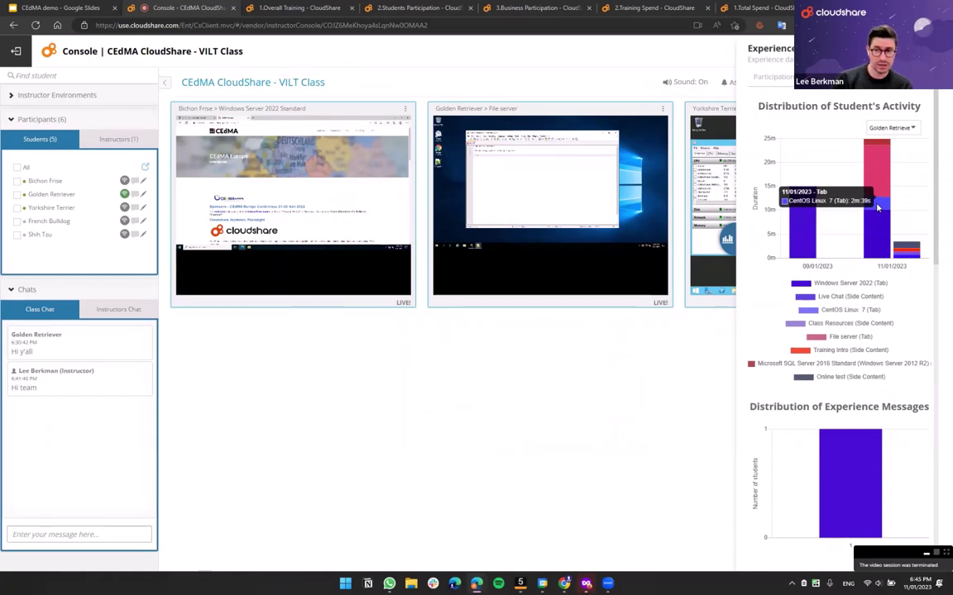
mouse_move(877, 186)
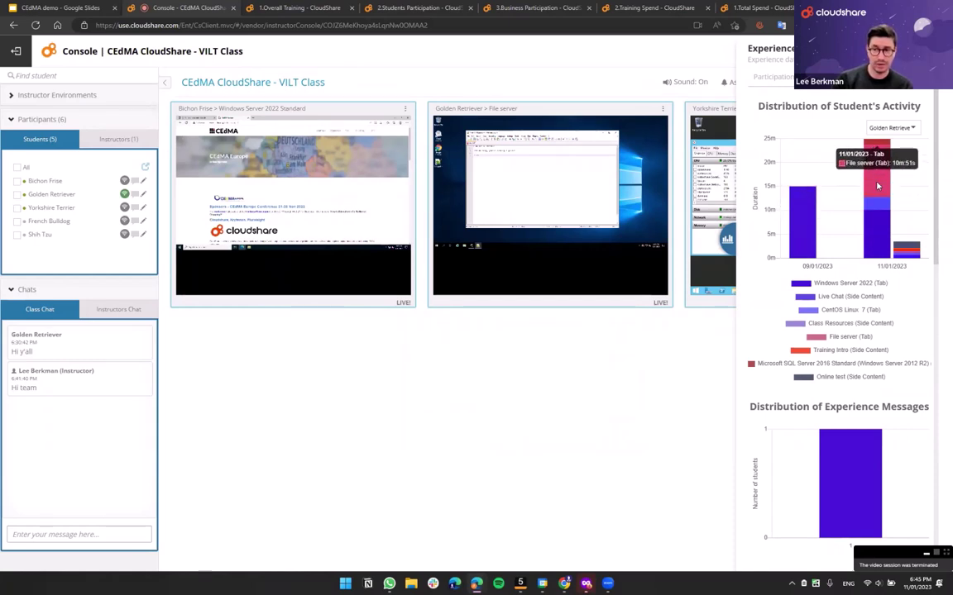
mouse_move(906, 248)
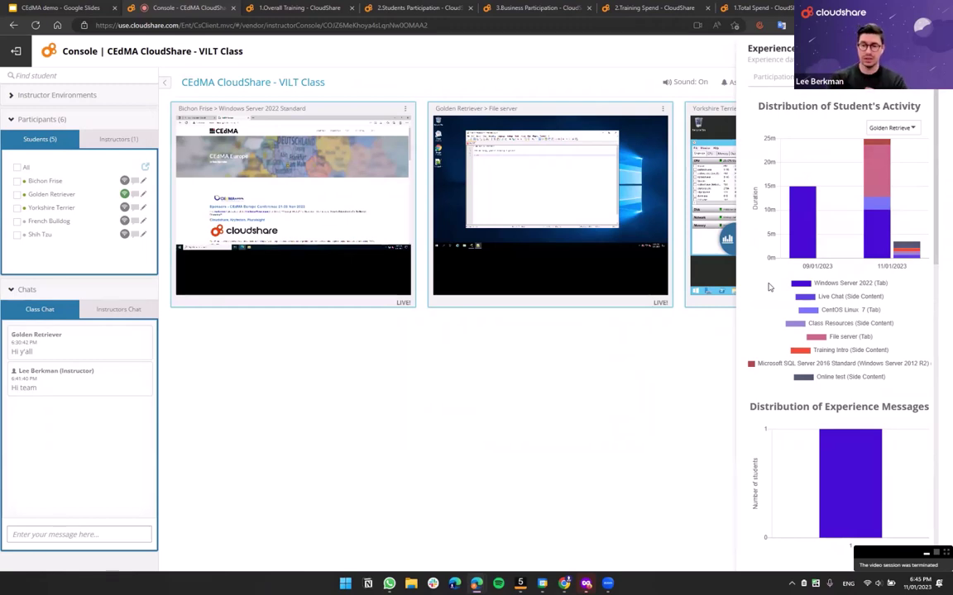
- Scroll through the Experience statistics panel and close it to return to the three live student desktops
scroll(837, 302, down, 5)
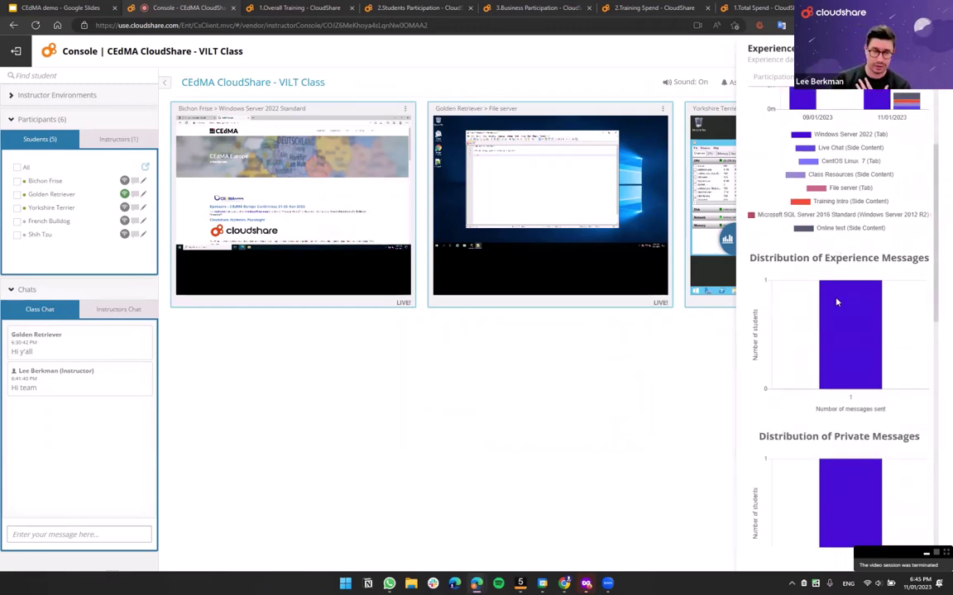
scroll(837, 302, down, 7)
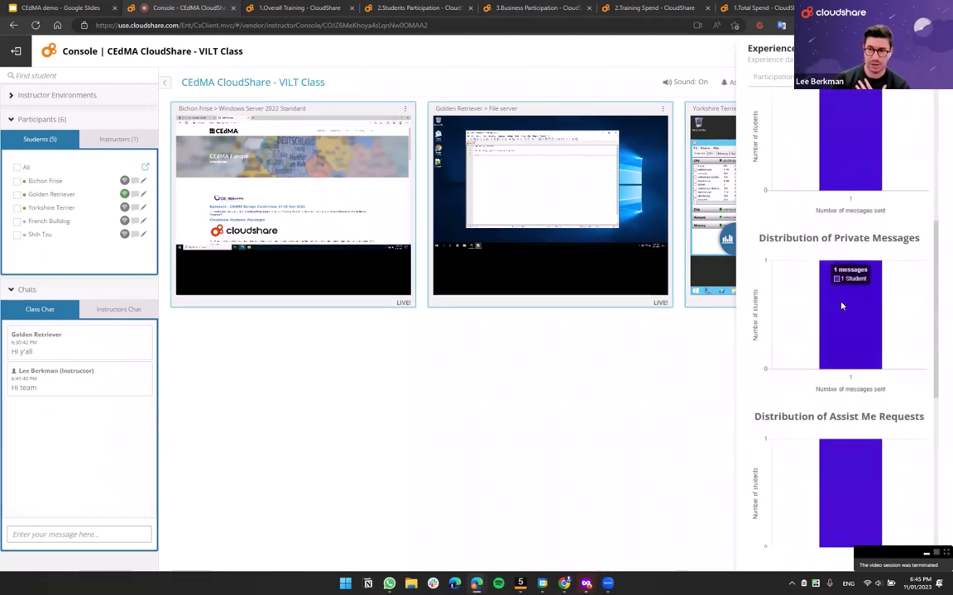
scroll(914, 165, up, 6)
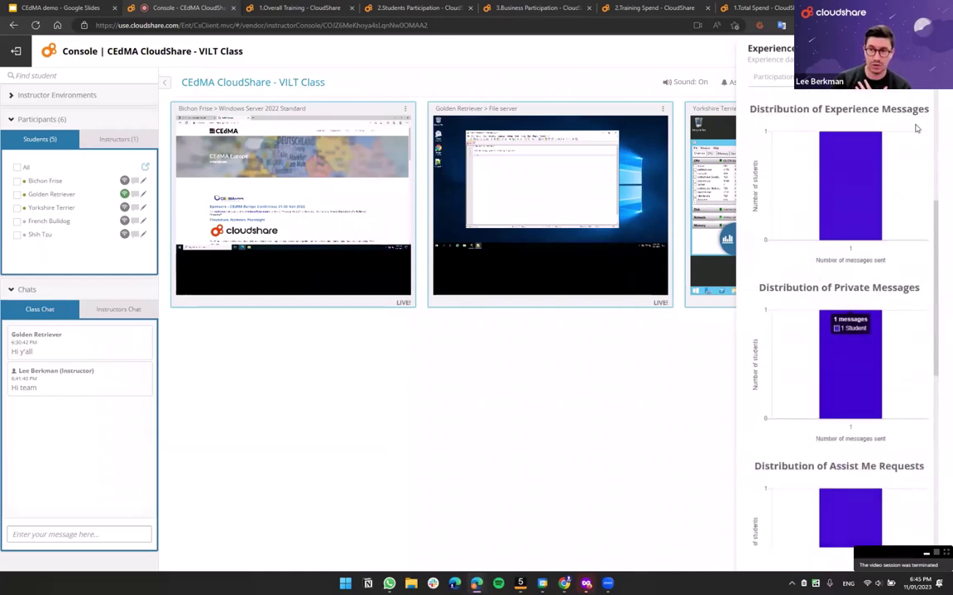
scroll(879, 197, down, 10)
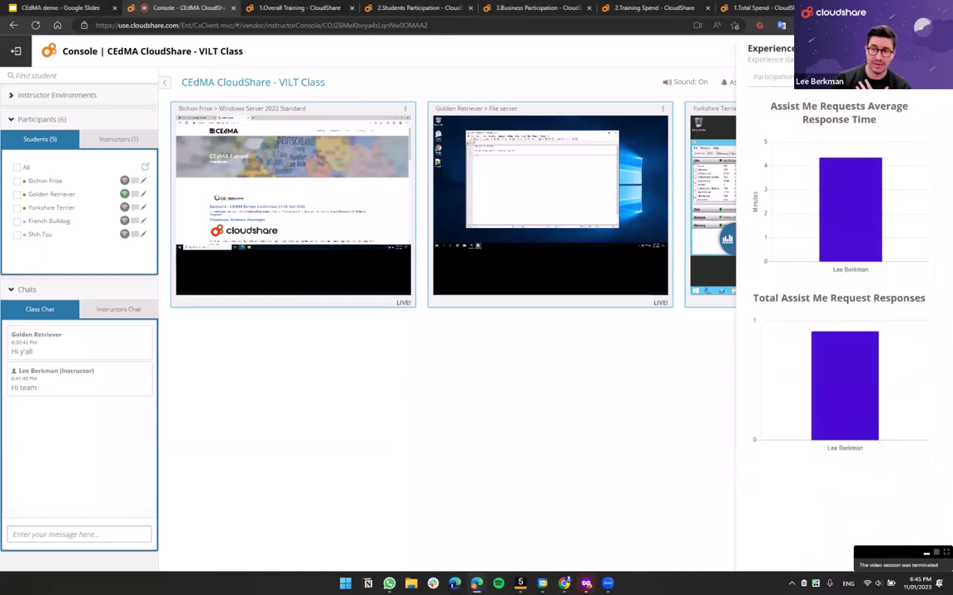
mouse_move(881, 215)
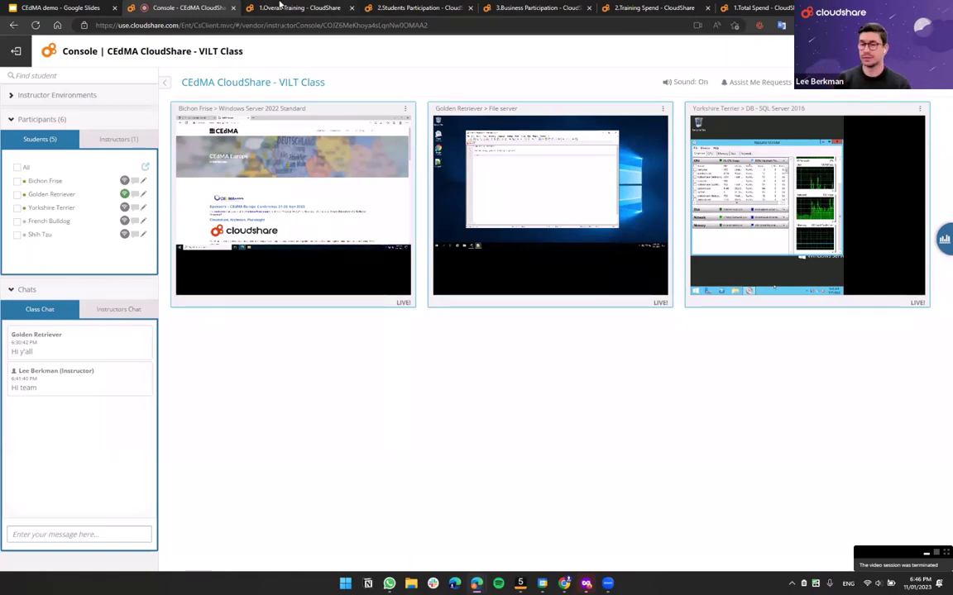
mouse_move(281, 4)
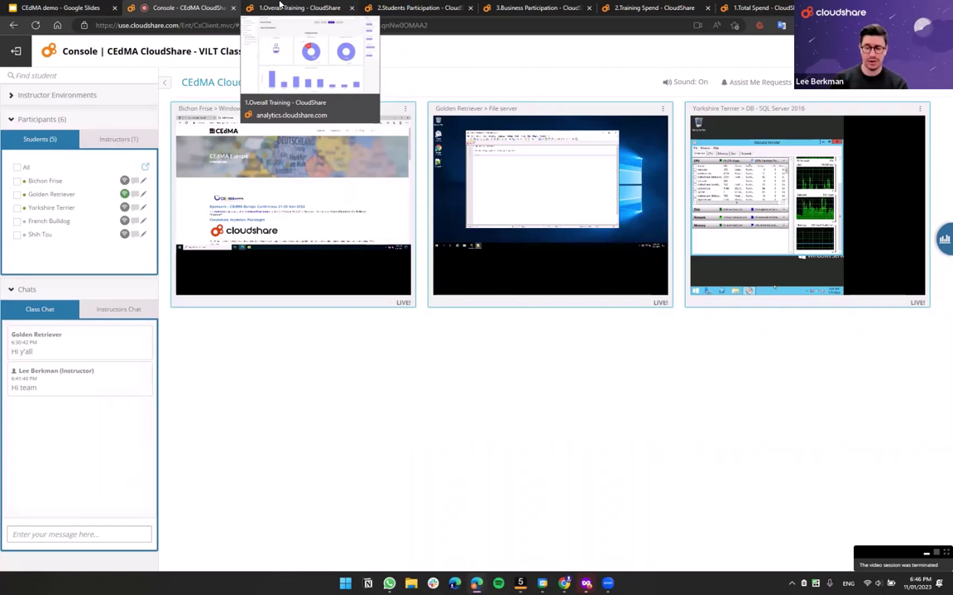
- Open the 1.Overall Training dashboard and expand, then collapse, the Resources dashboard folder
click(280, 5)
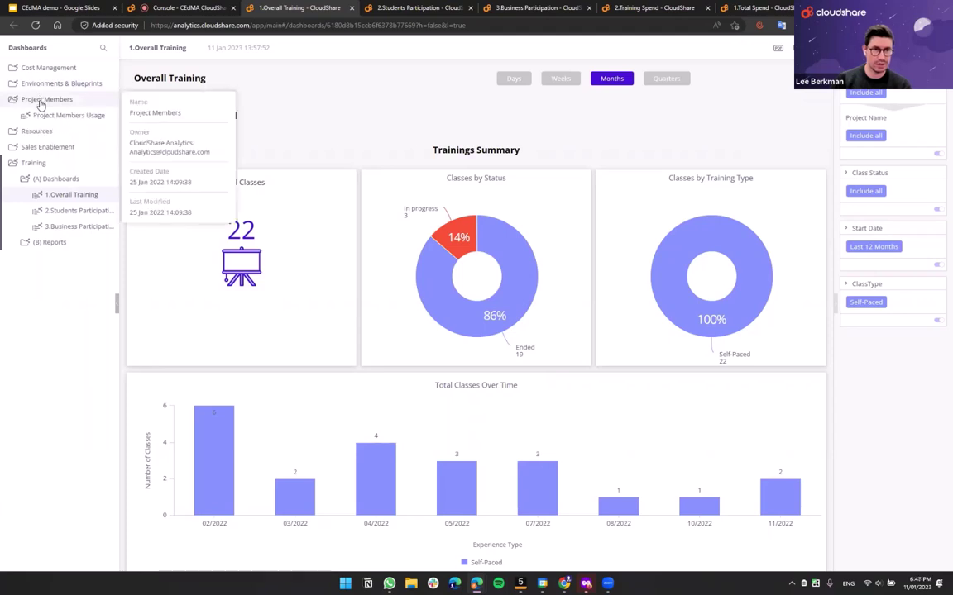
click(39, 132)
click(38, 117)
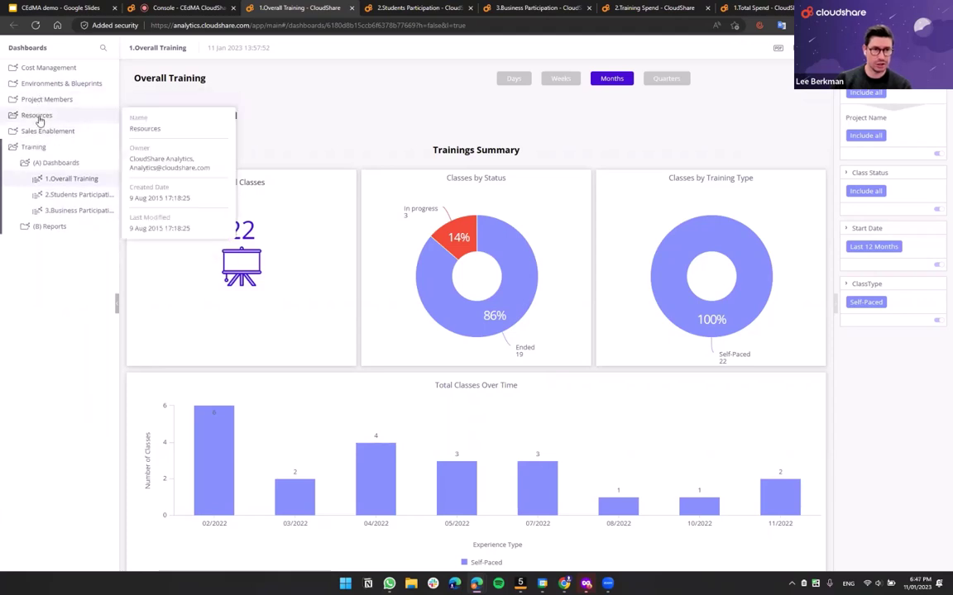
click(38, 118)
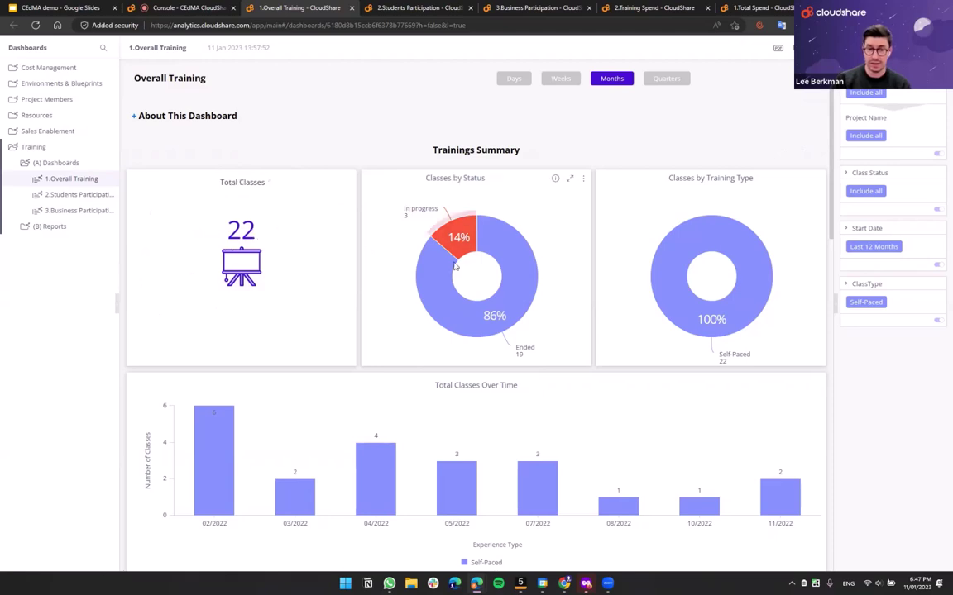
- Review the 22-class, last-12-months summary and open the Start Date filter options
mouse_move(454, 244)
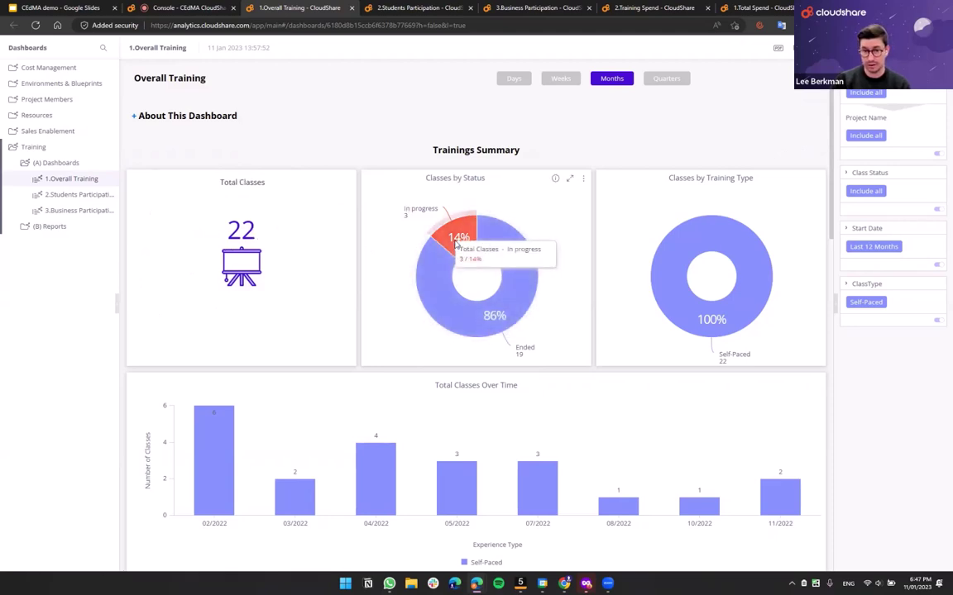
mouse_move(687, 207)
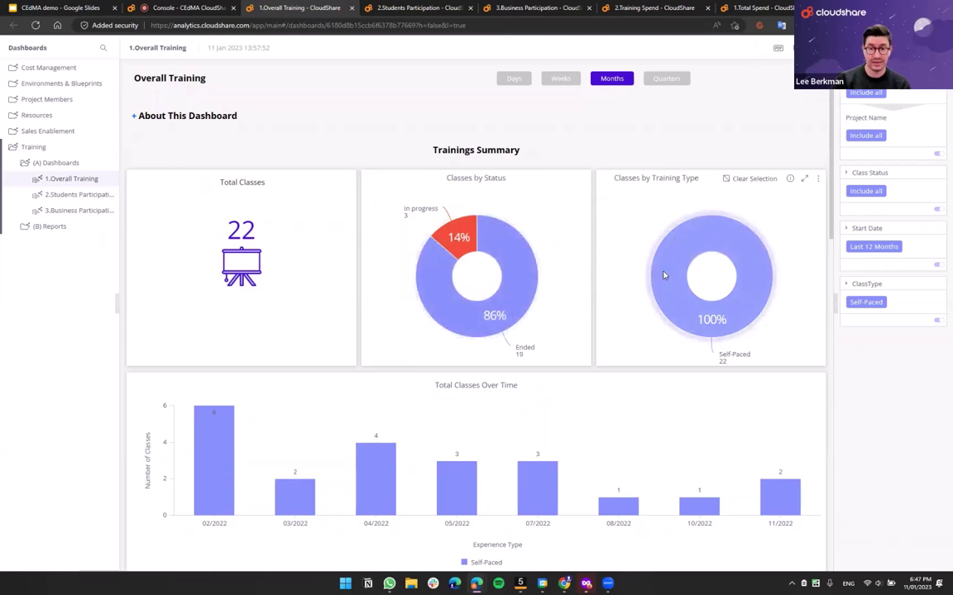
scroll(606, 310, down, 2)
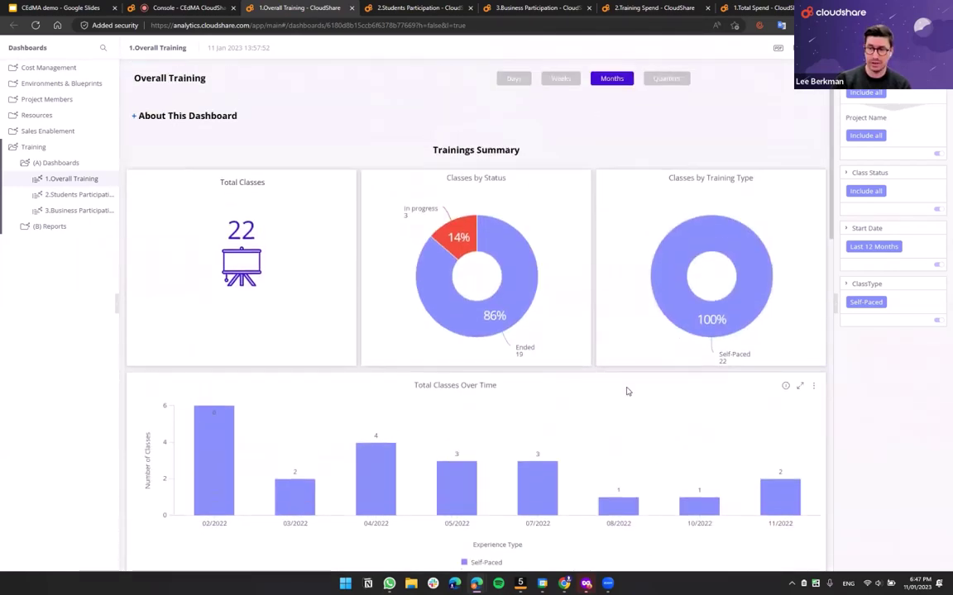
scroll(627, 390, up, 2)
click(873, 246)
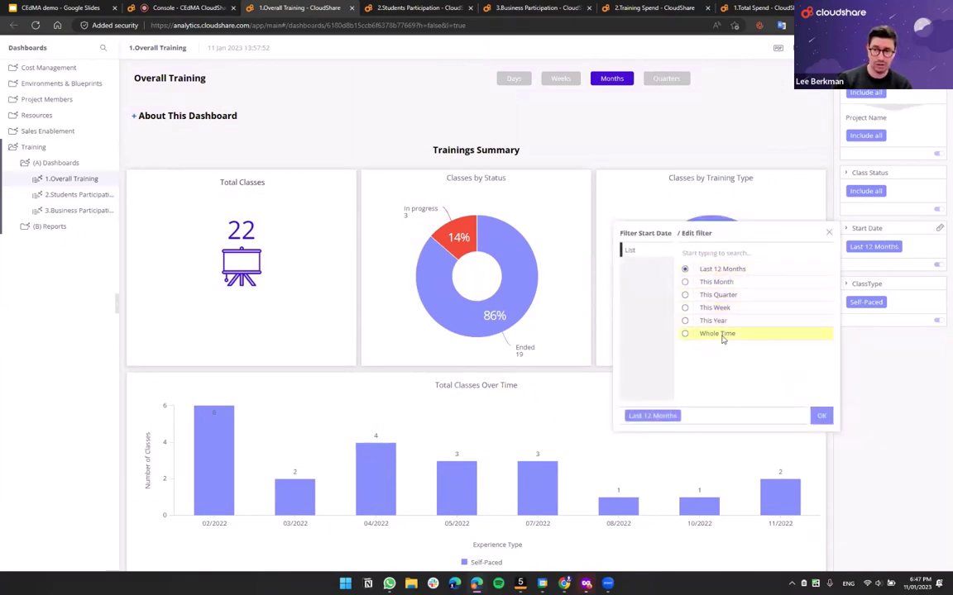
- Close the Start Date filter unchanged and add Instructor-Led classes to the ClassType filter
click(829, 233)
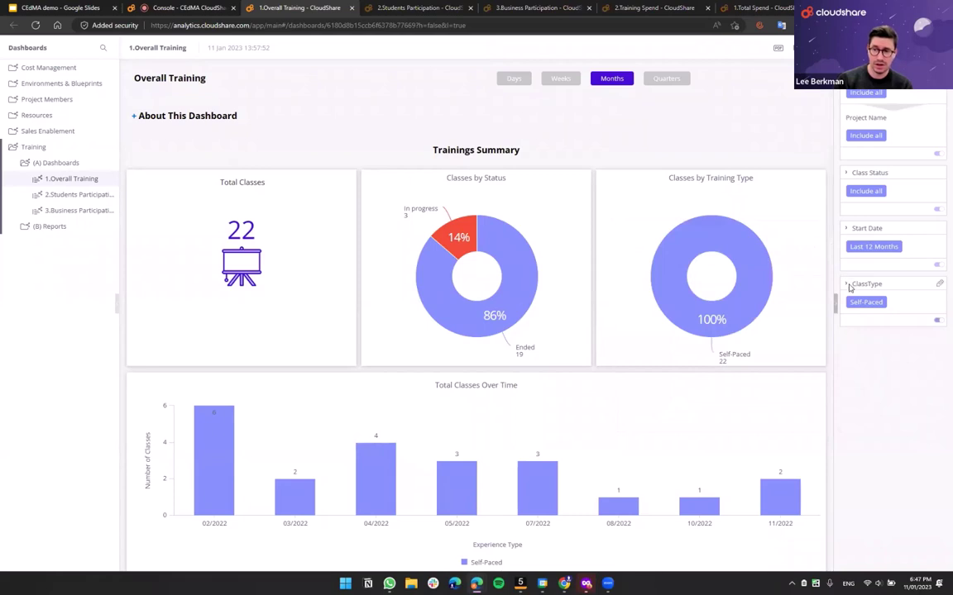
click(939, 284)
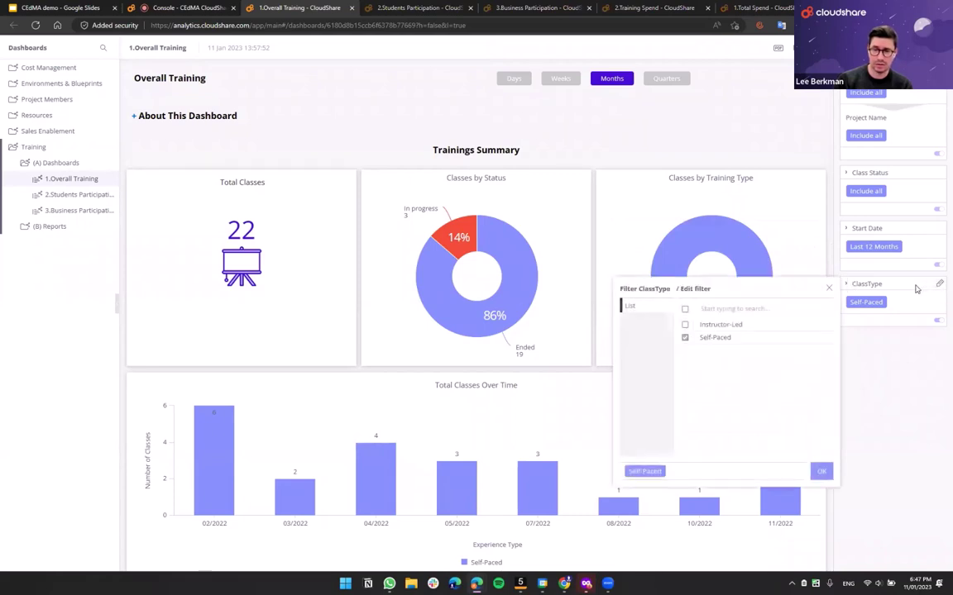
click(684, 325)
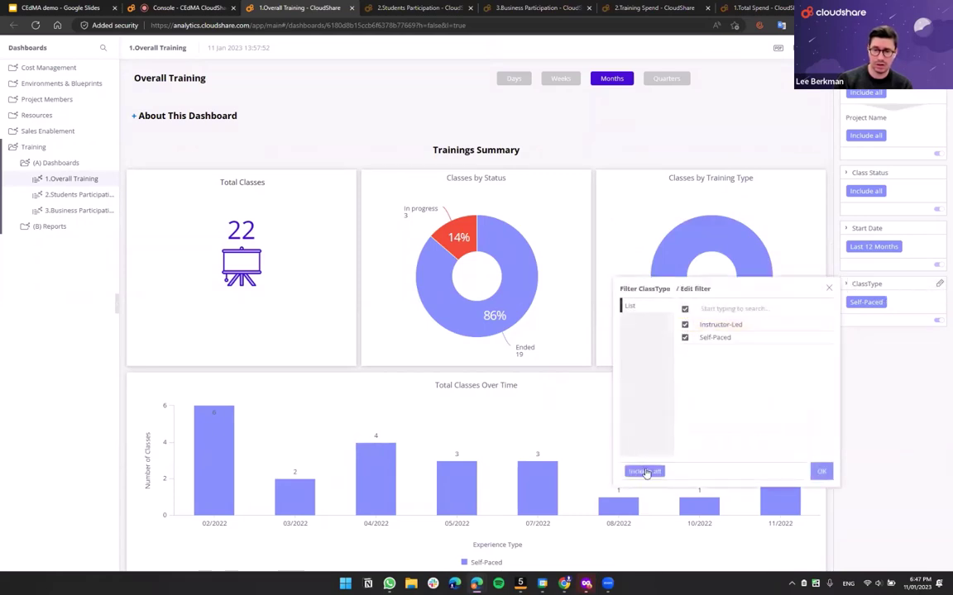
click(821, 472)
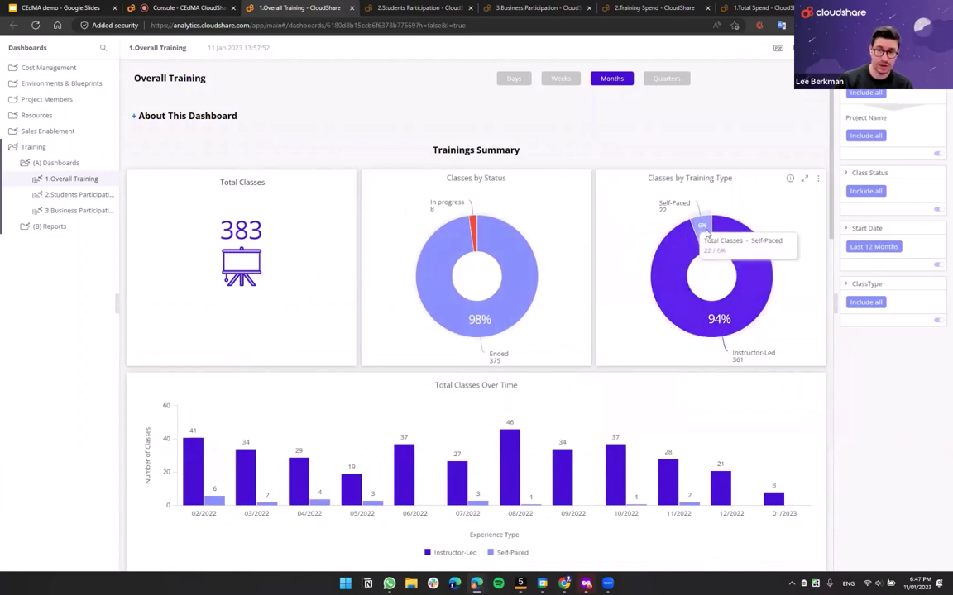
- Filter to the Self-Paced slice, then clear the selection to show all 383 classes
click(705, 231)
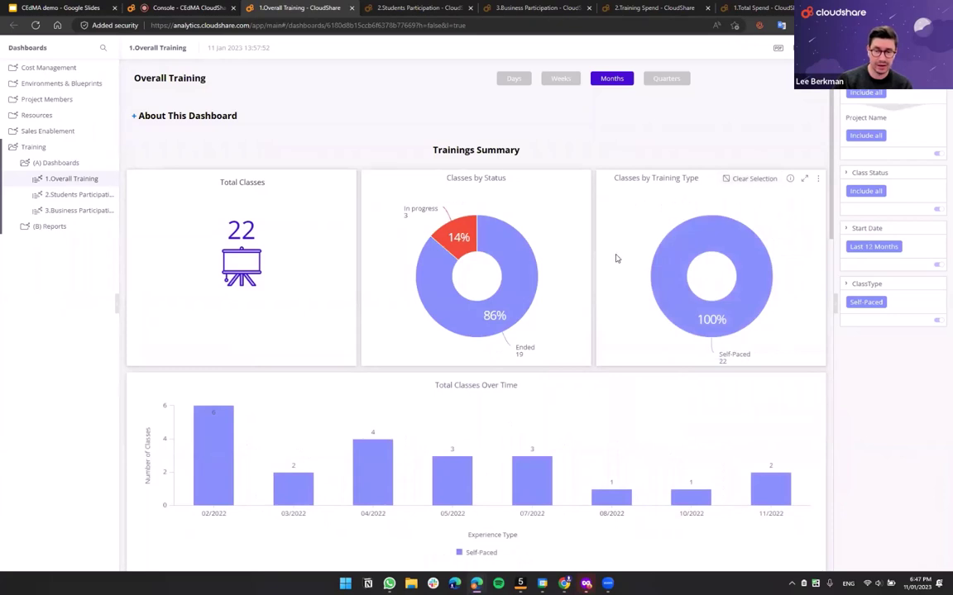
scroll(617, 258, down, 2)
scroll(610, 264, up, 2)
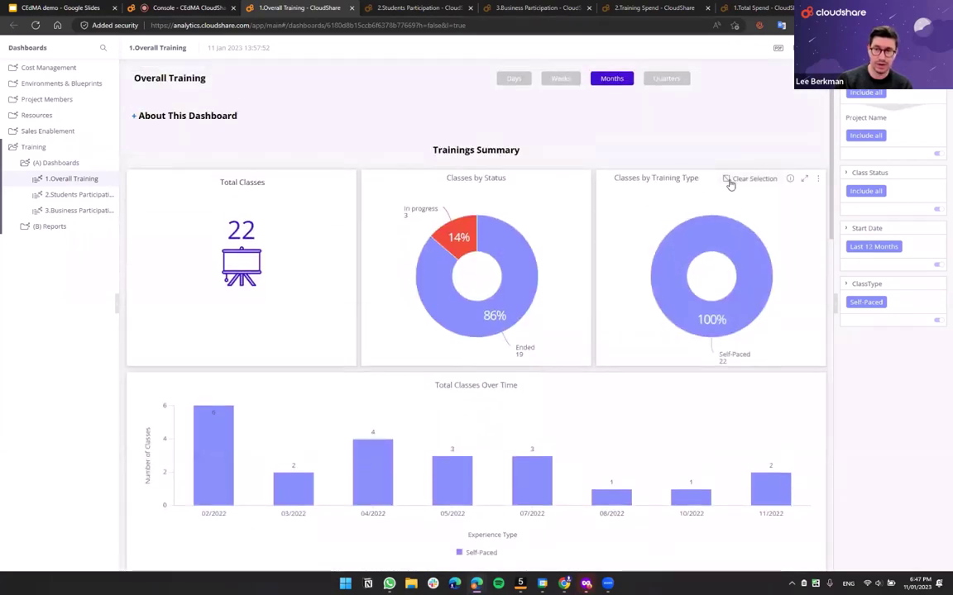
click(728, 182)
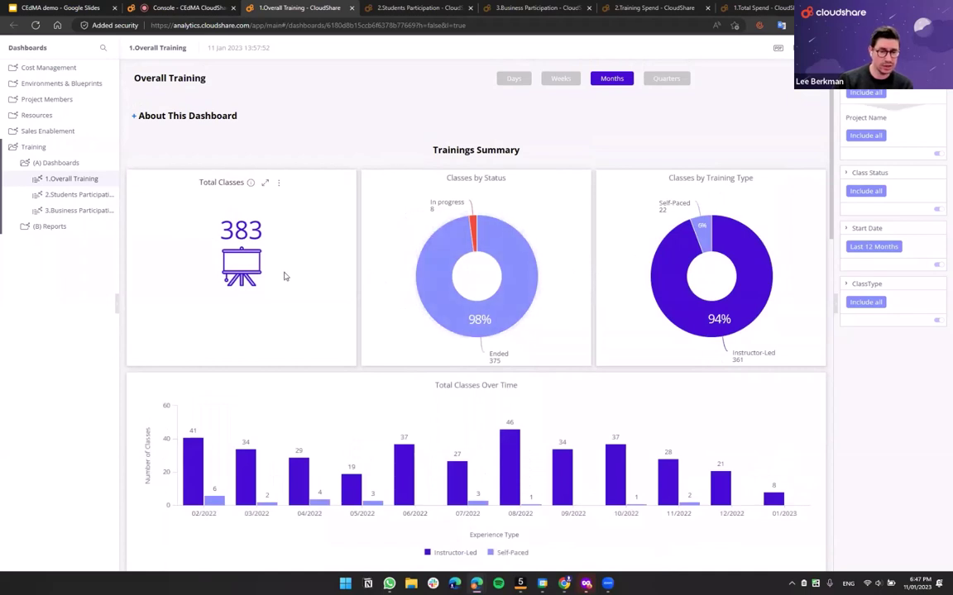
scroll(281, 274, down, 2)
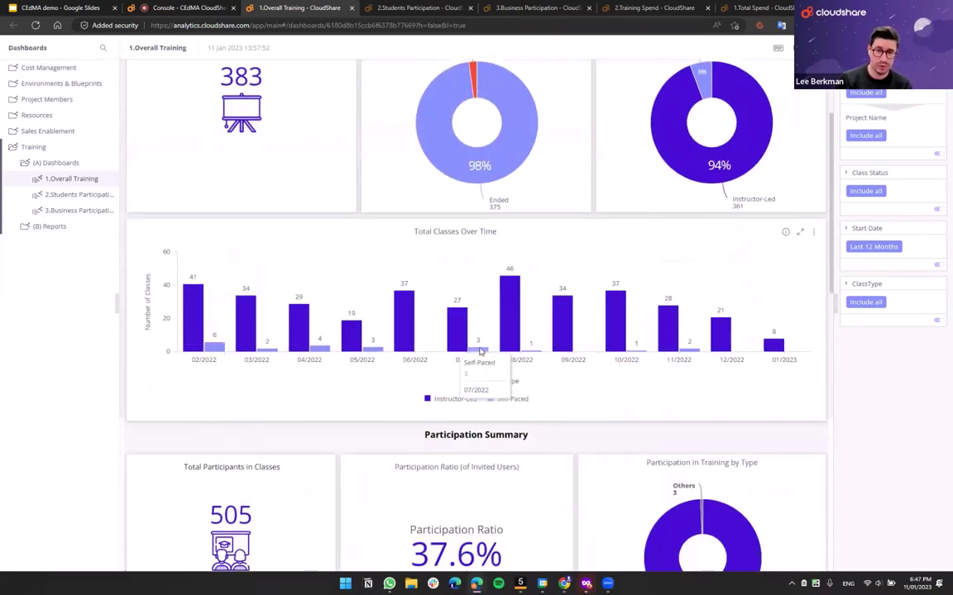
scroll(454, 345, down, 5)
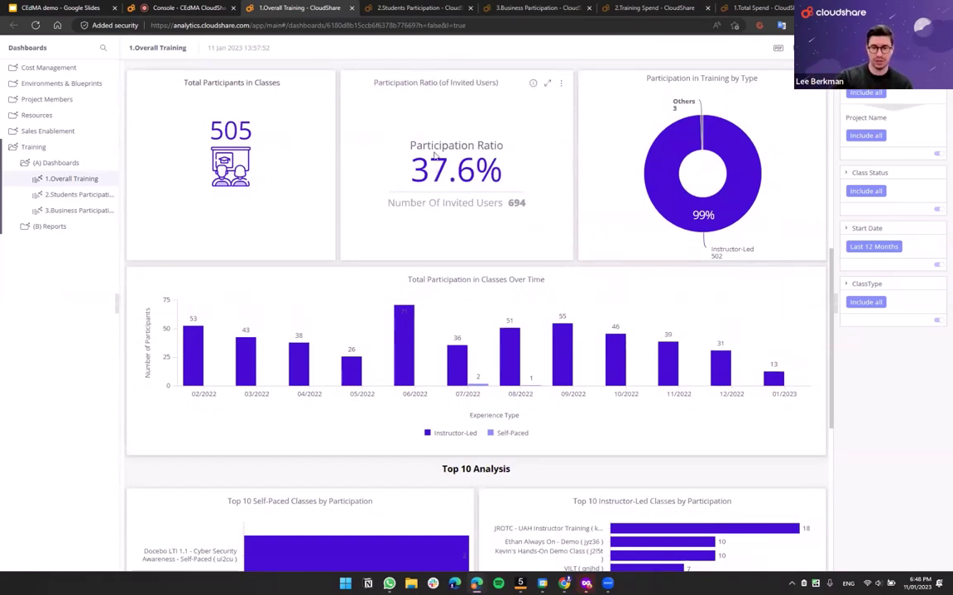
scroll(505, 252, down, 4)
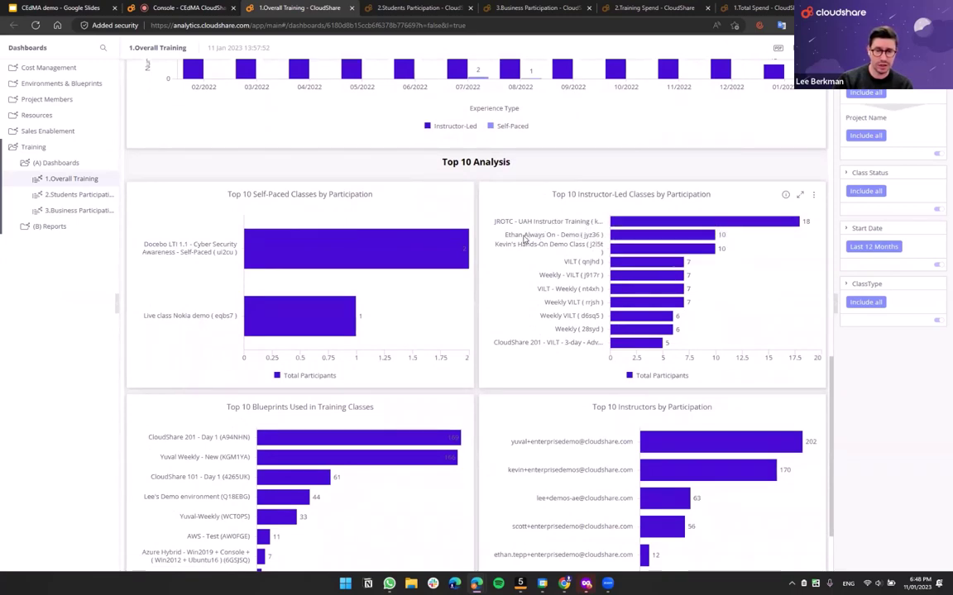
scroll(484, 255, down, 2)
mouse_move(286, 355)
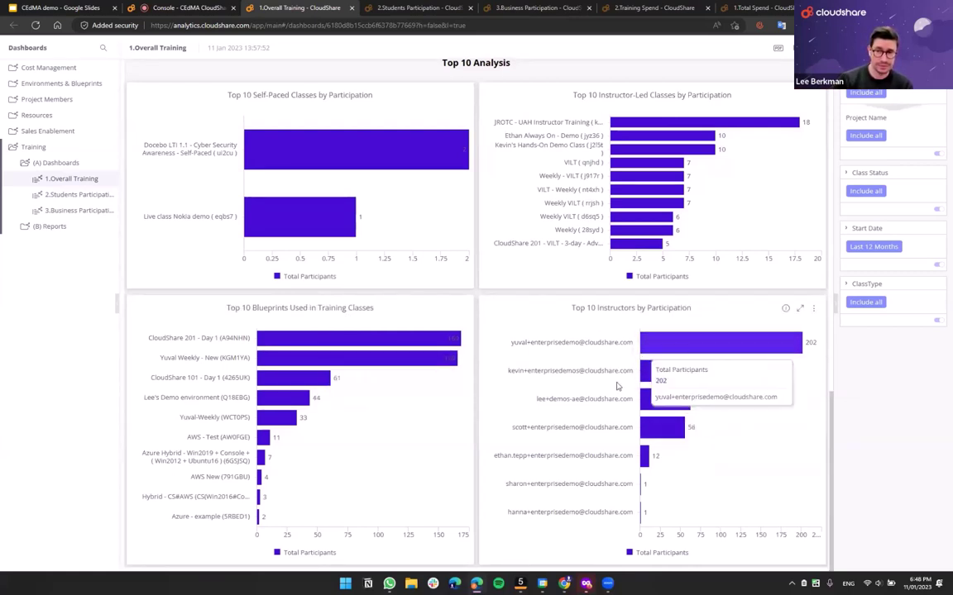
scroll(617, 386, up, 10)
scroll(616, 386, up, 4)
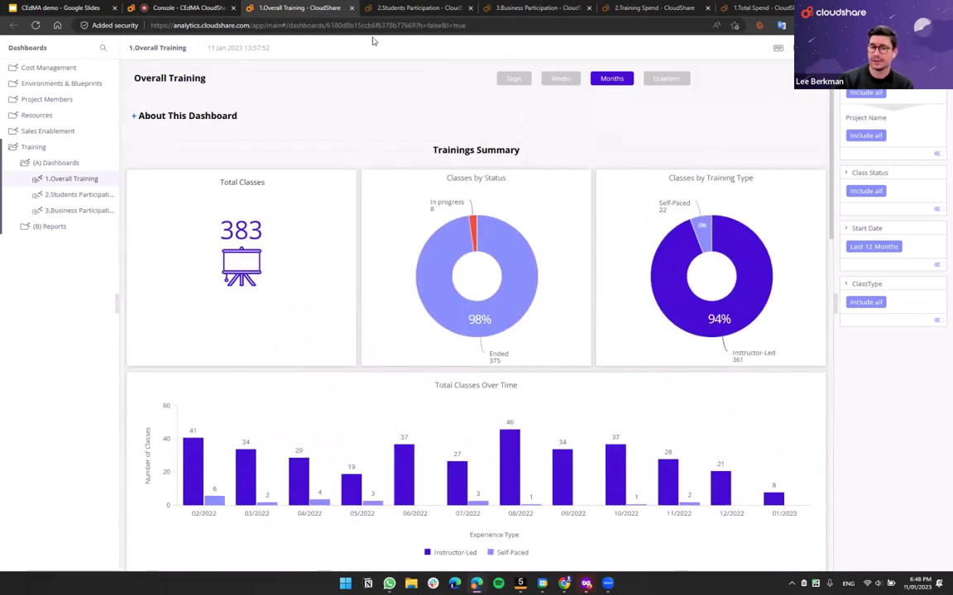
click(416, 8)
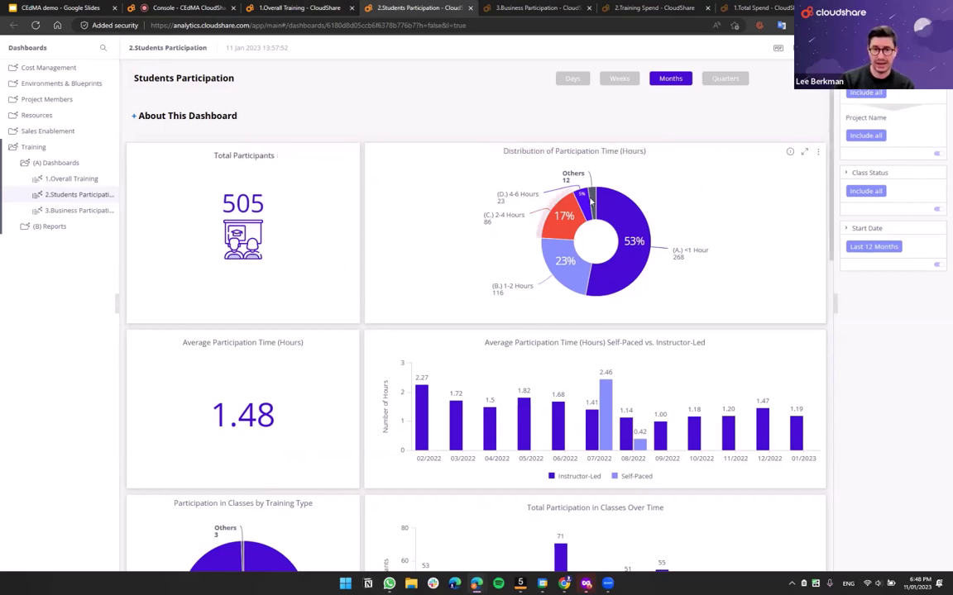
mouse_move(554, 264)
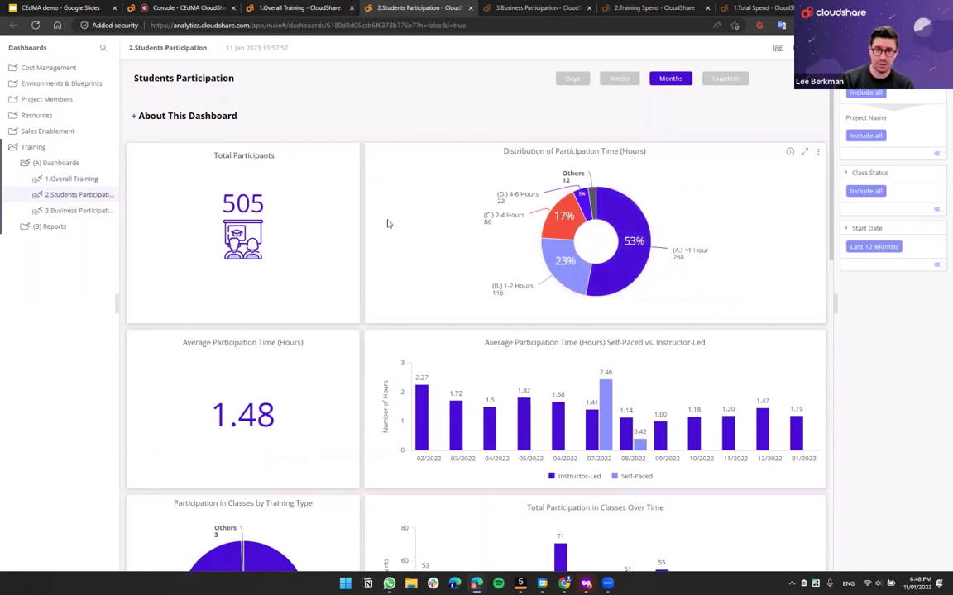
mouse_move(629, 207)
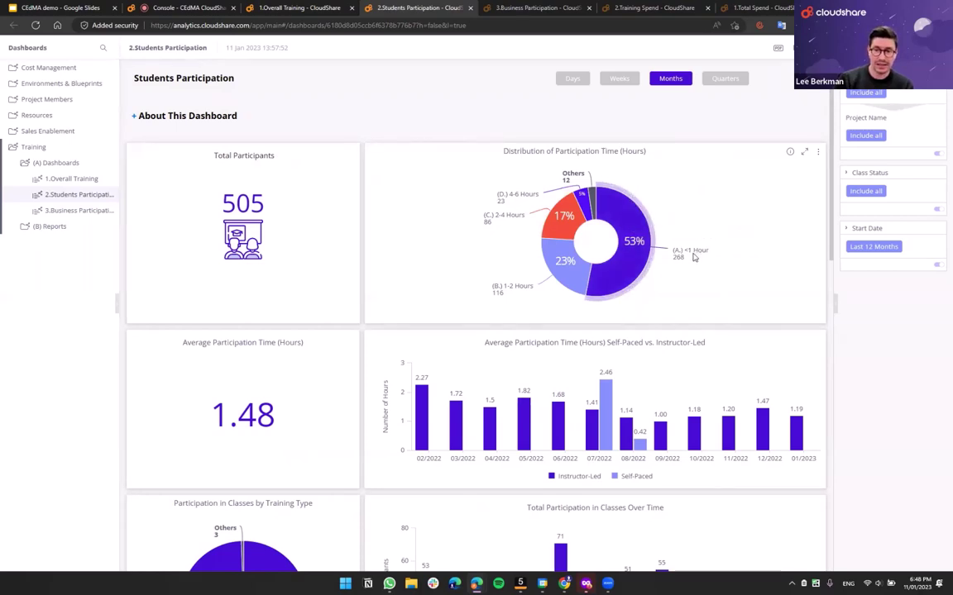
mouse_move(620, 234)
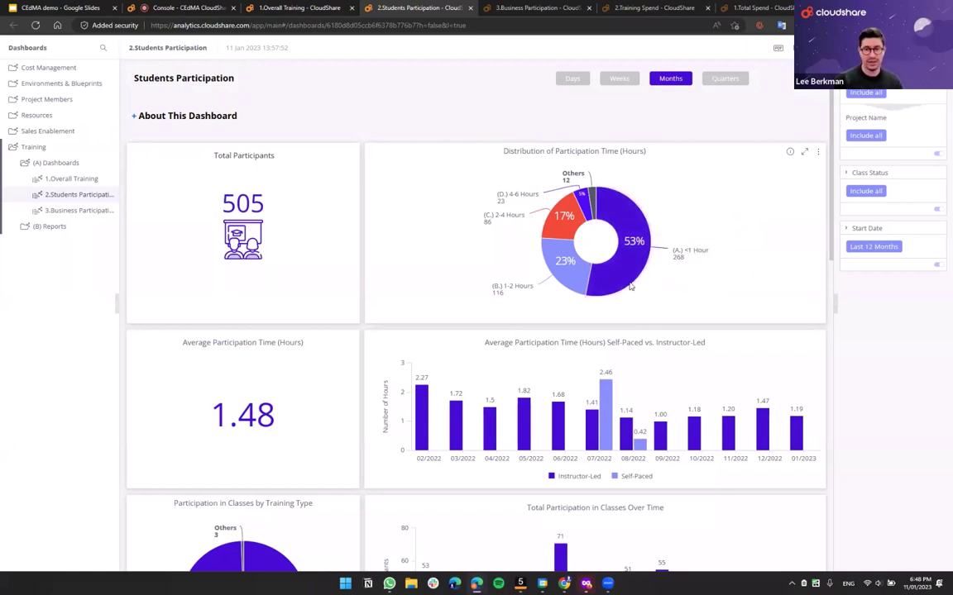
mouse_move(578, 277)
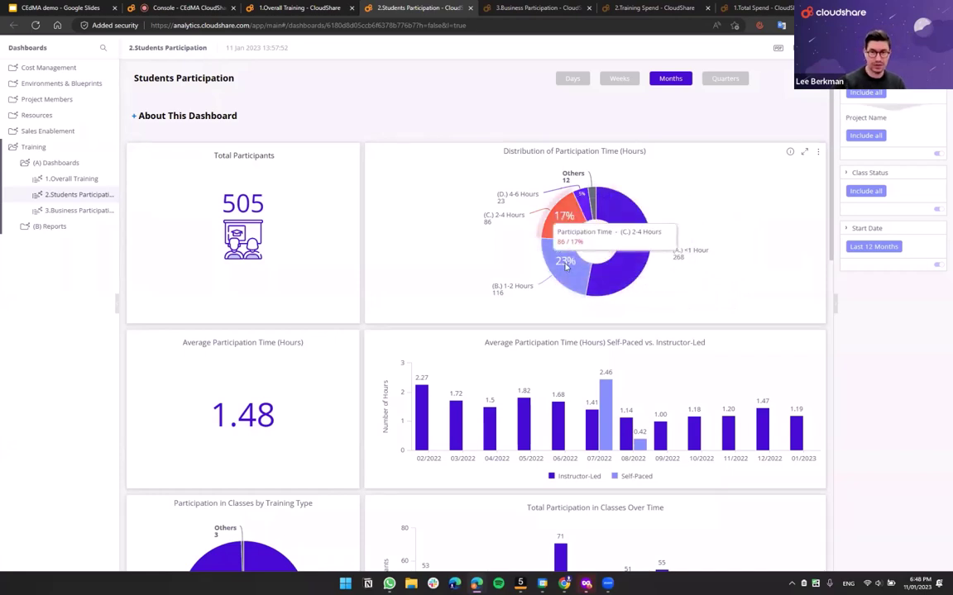
mouse_move(583, 202)
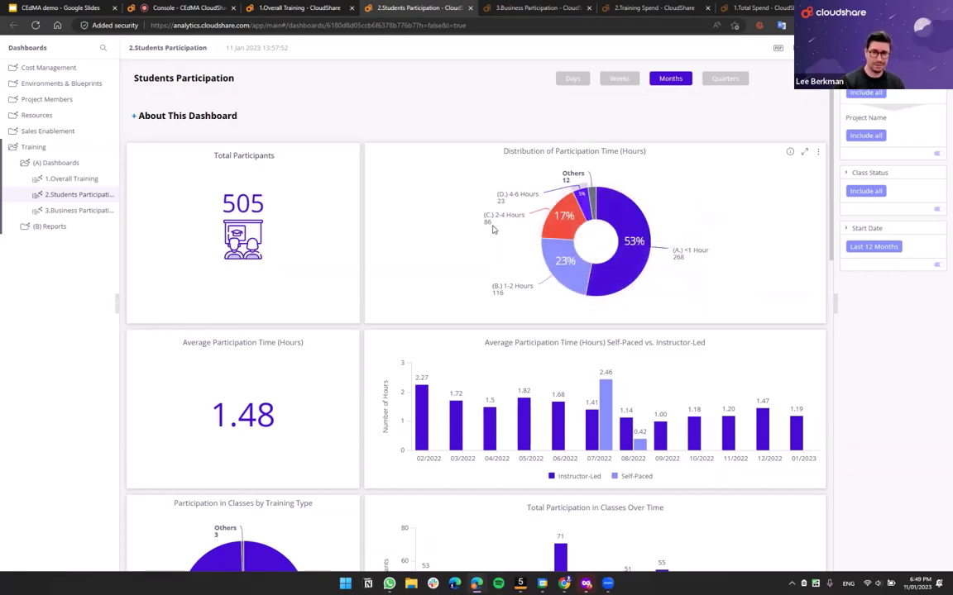
scroll(462, 237, down, 2)
scroll(462, 236, up, 2)
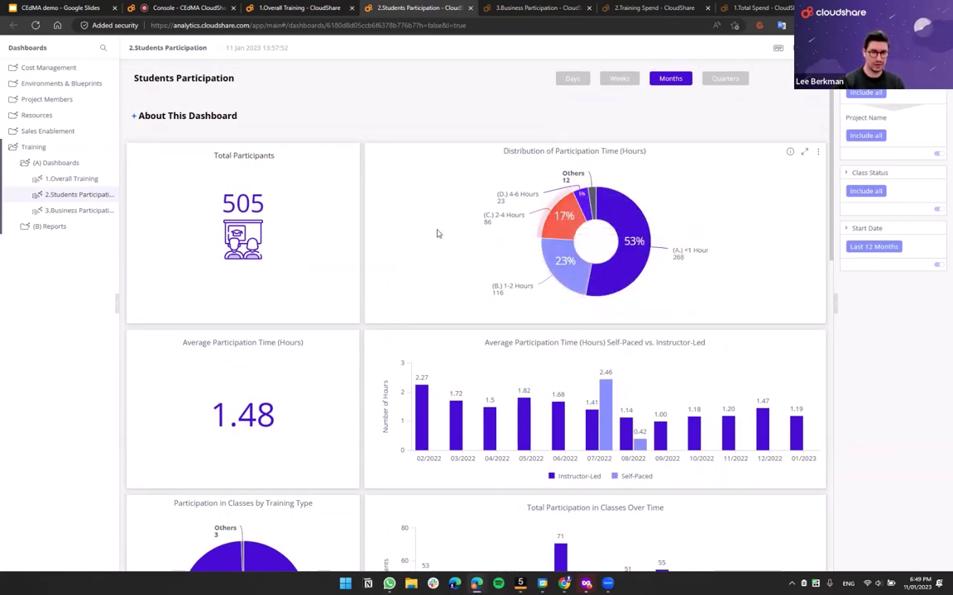
scroll(340, 234, down, 3)
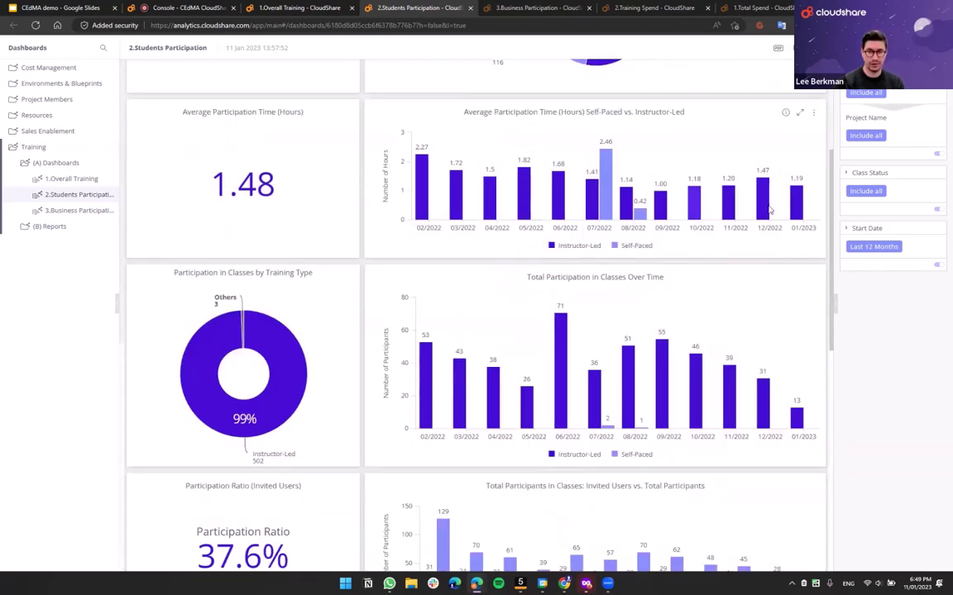
scroll(340, 223, down, 2)
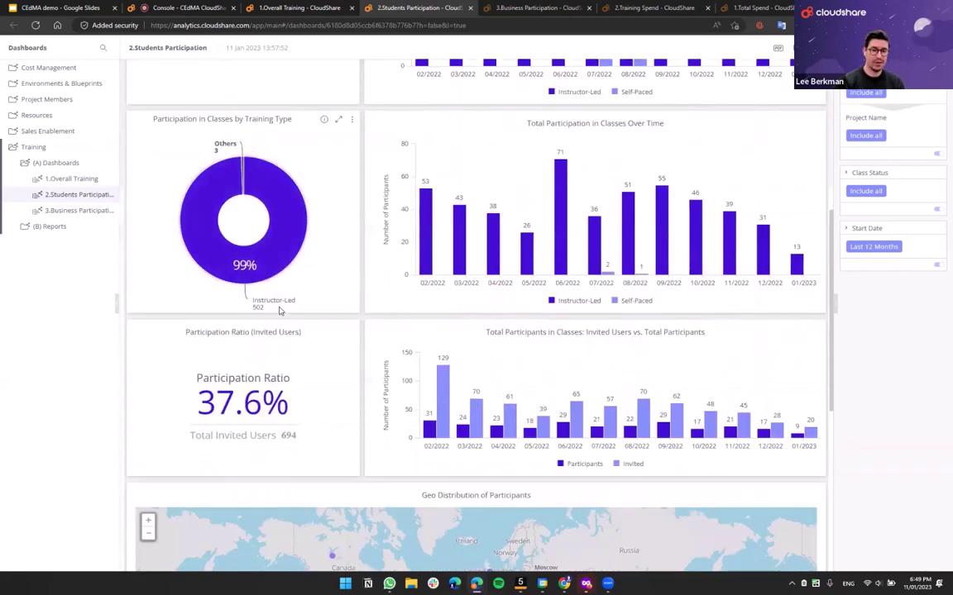
scroll(279, 310, down, 3)
scroll(443, 382, down, 1)
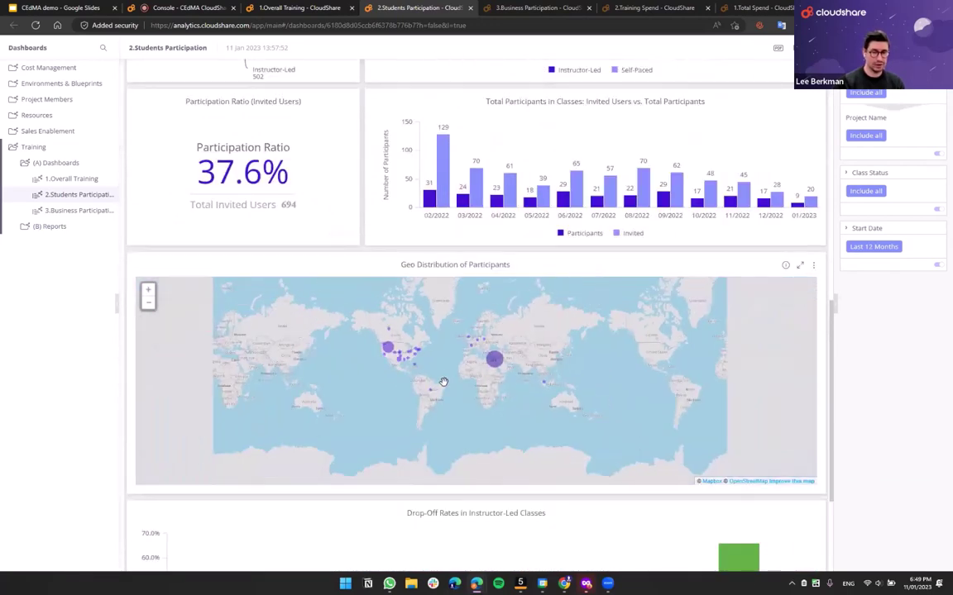
scroll(453, 351, up, 2)
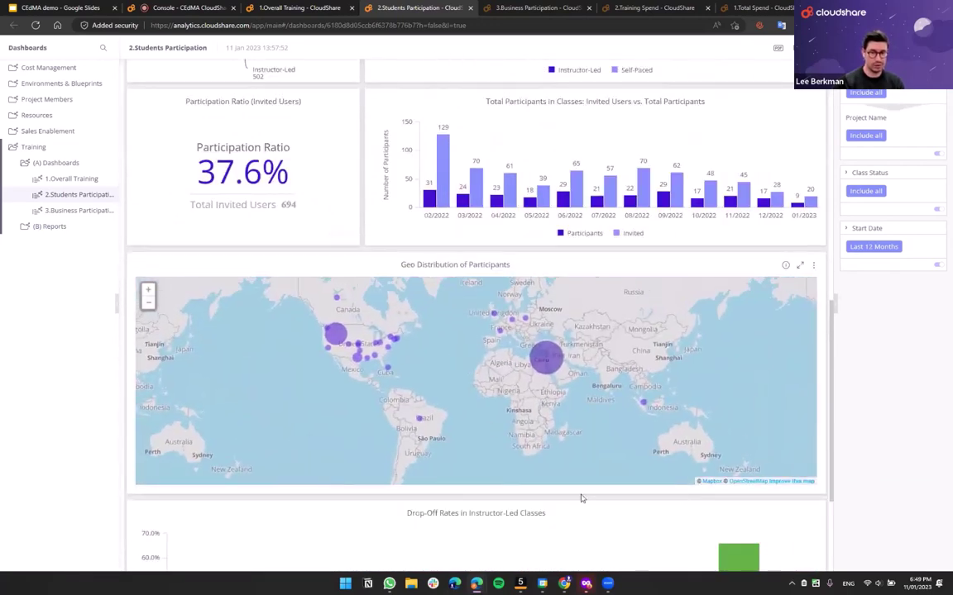
scroll(196, 77, down, 2)
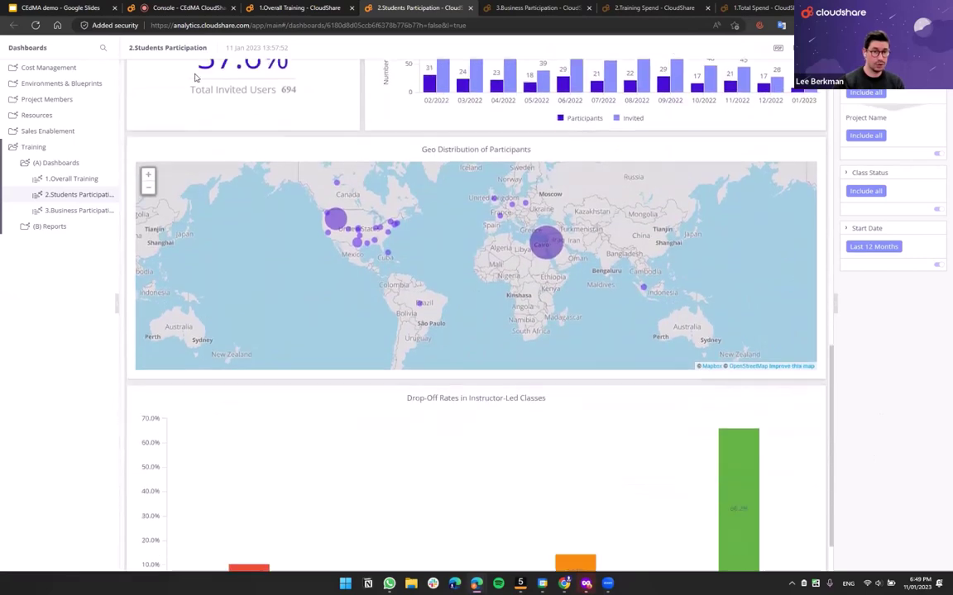
scroll(195, 77, down, 1)
scroll(240, 386, up, 10)
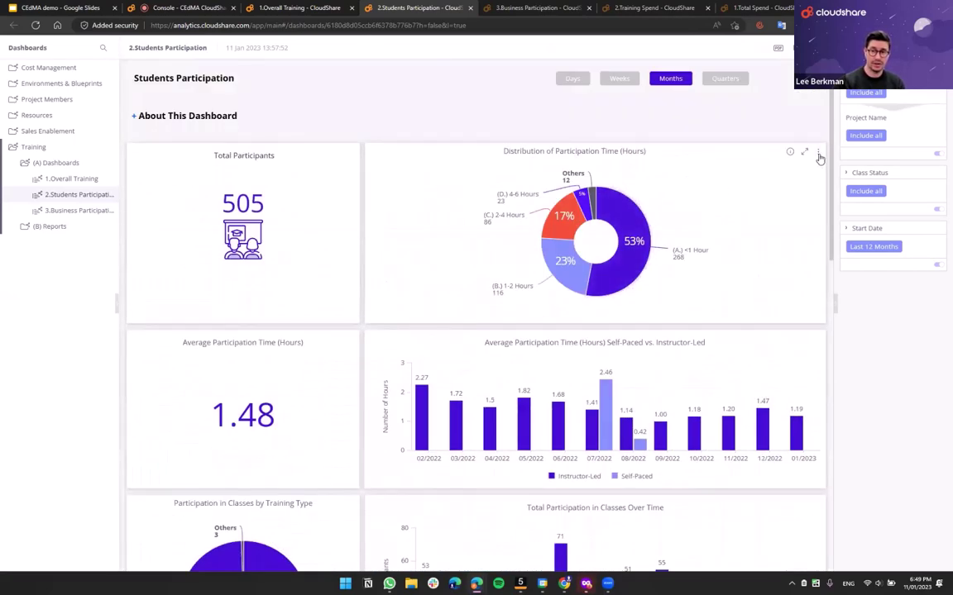
click(818, 152)
mouse_move(802, 171)
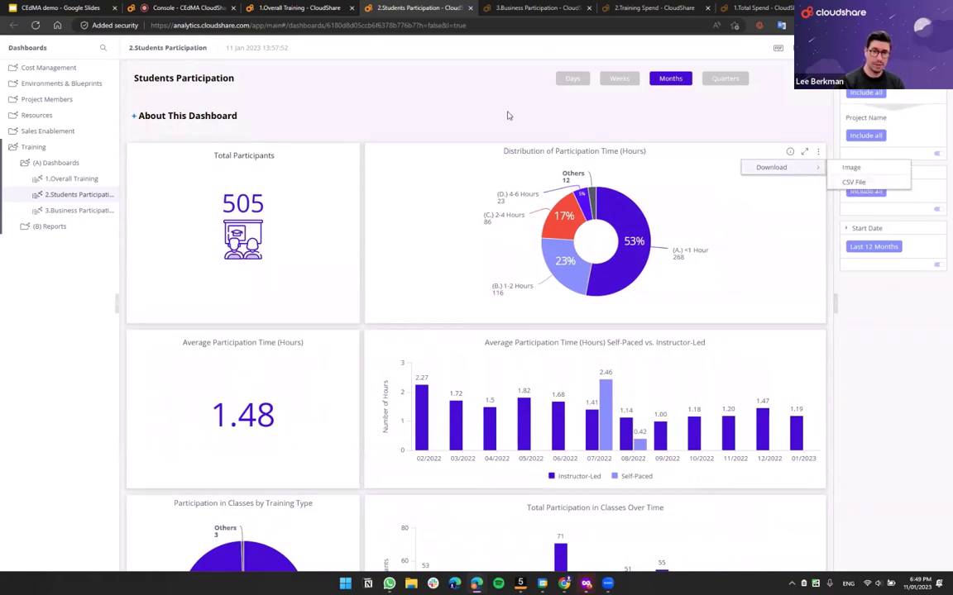
click(429, 92)
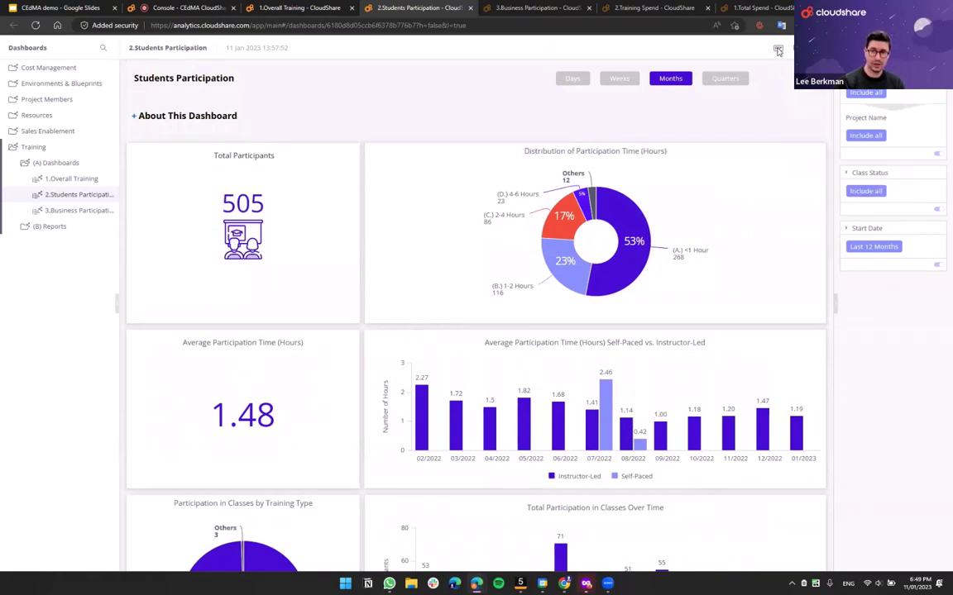
click(777, 51)
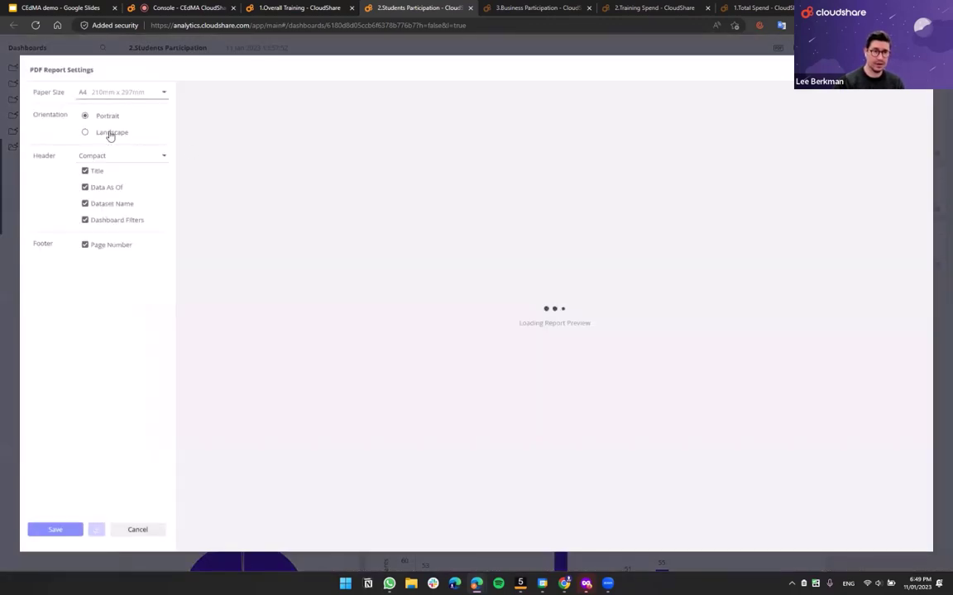
click(111, 91)
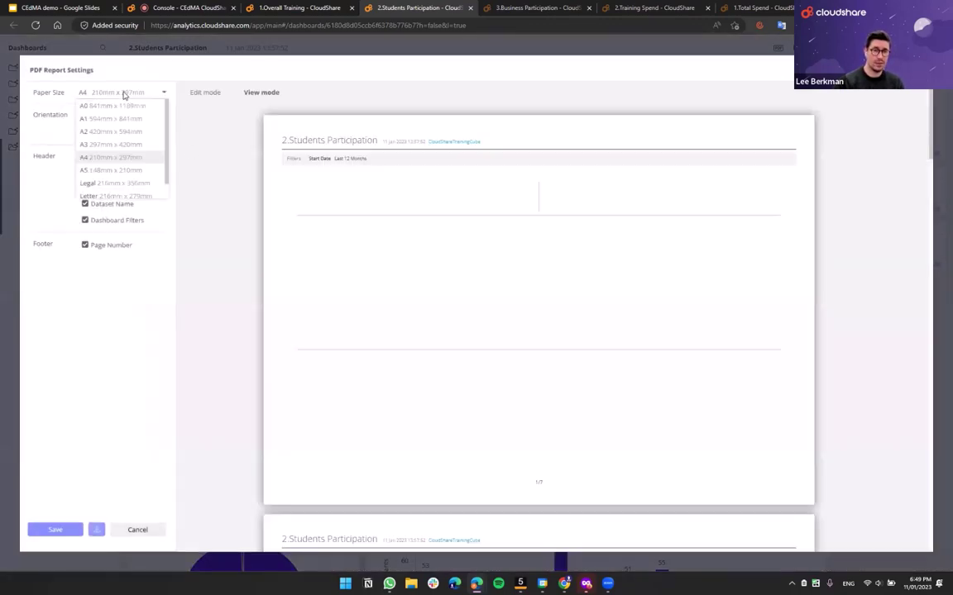
click(103, 147)
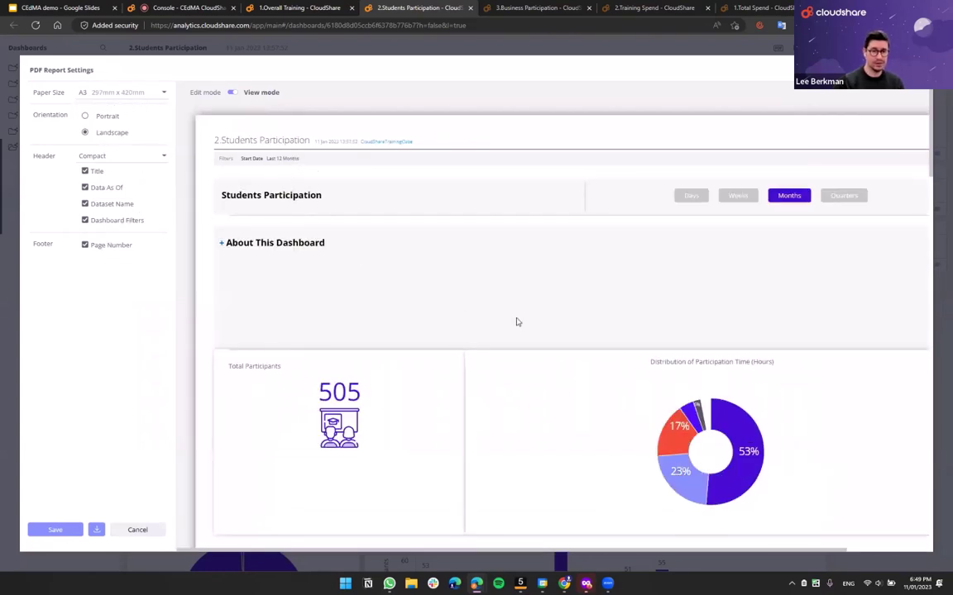
scroll(516, 322, down, 1)
scroll(514, 323, down, 10)
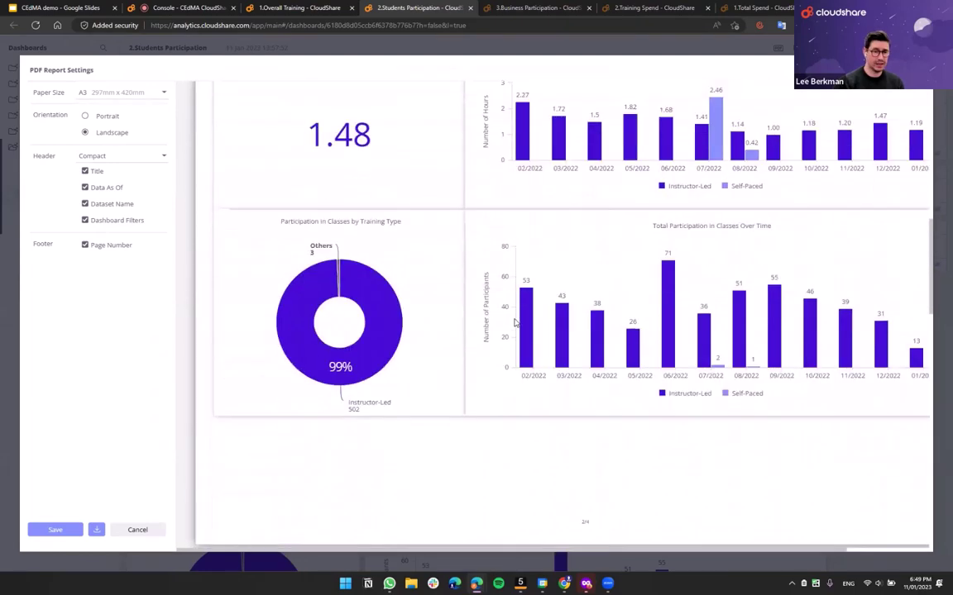
scroll(513, 323, down, 10)
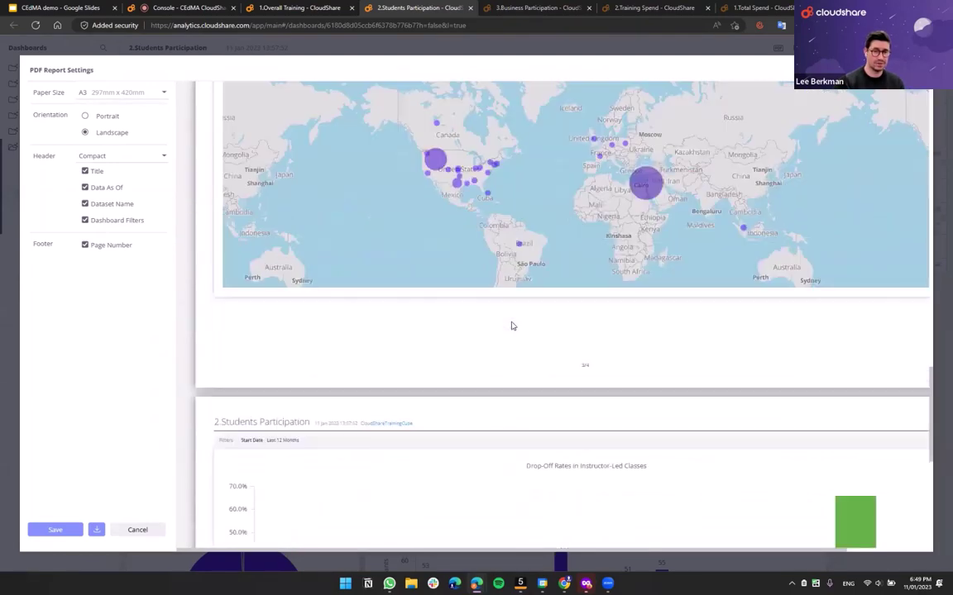
scroll(463, 364, down, 2)
scroll(353, 421, up, 10)
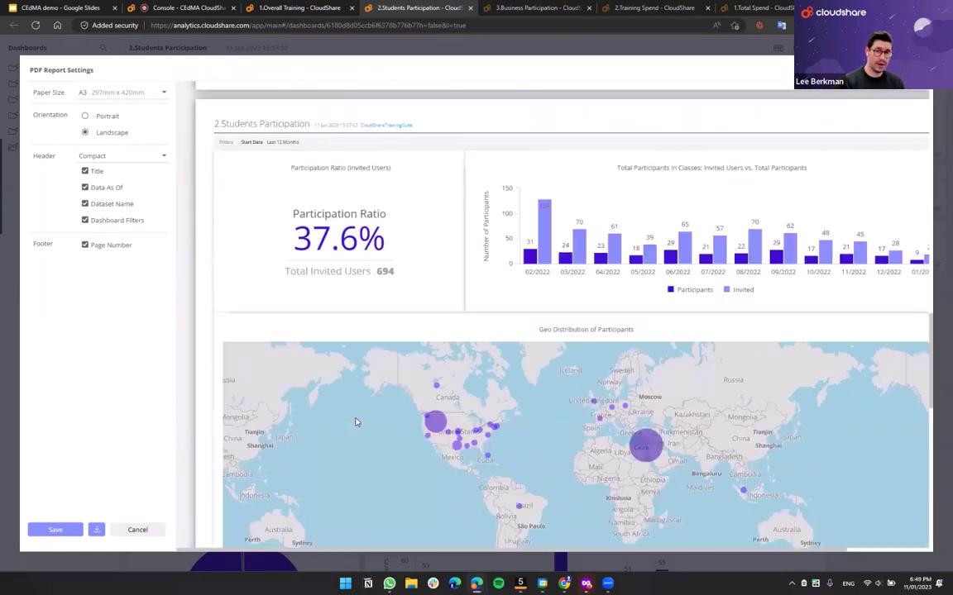
scroll(353, 414, up, 3)
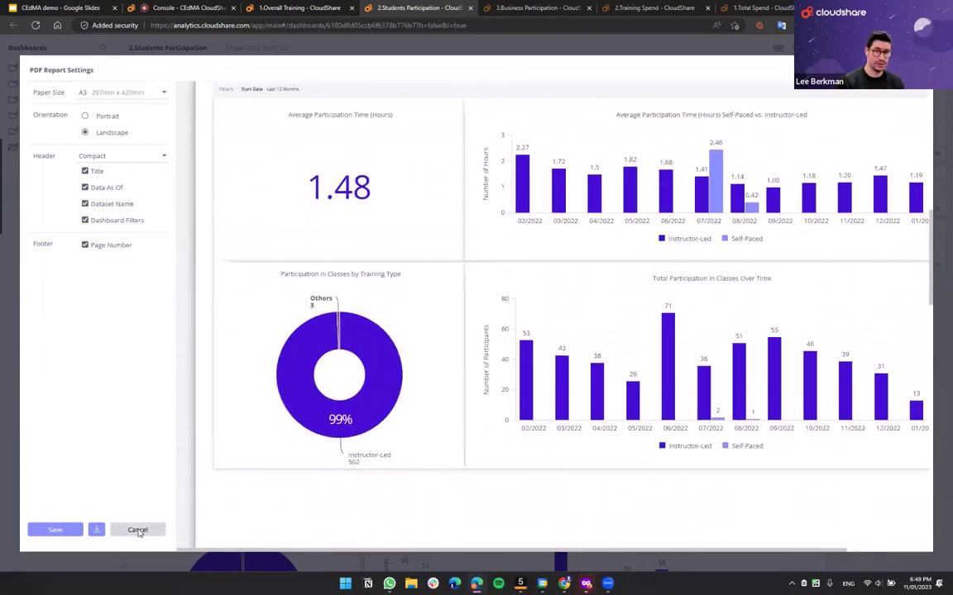
click(137, 530)
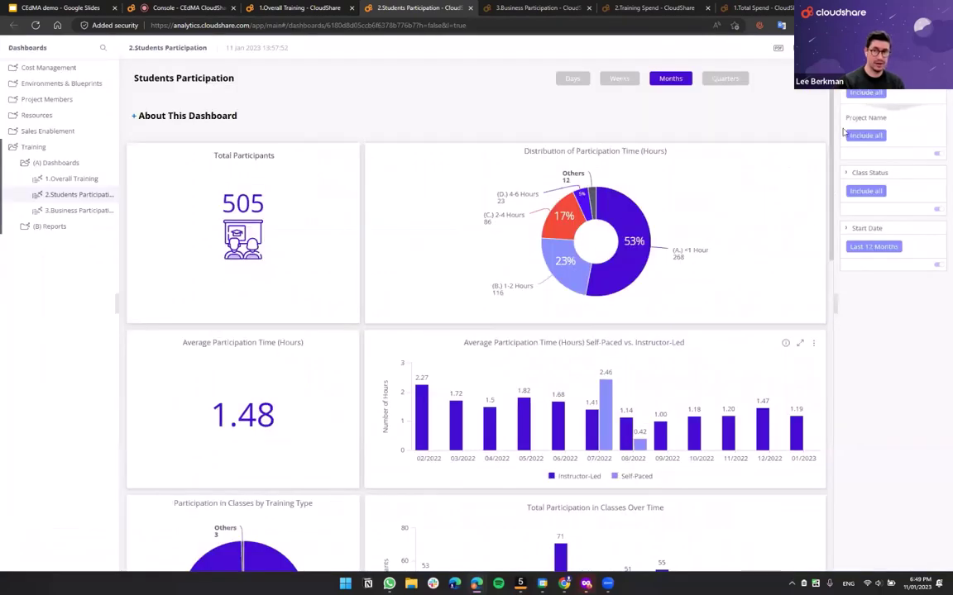
- Leave the email subscription and PDF attachment off, then open the 3.Business Participation dashboard
click(790, 50)
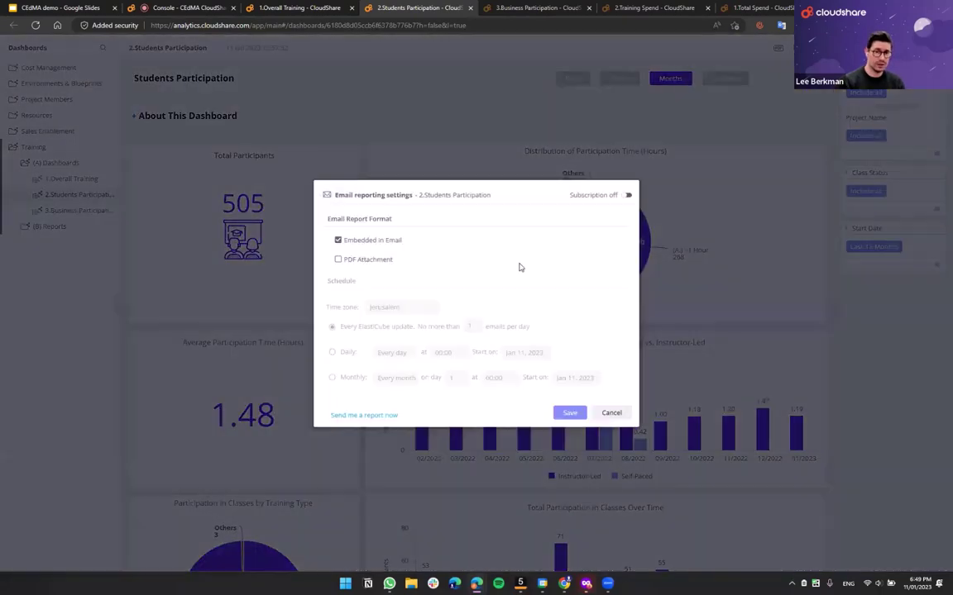
click(627, 196)
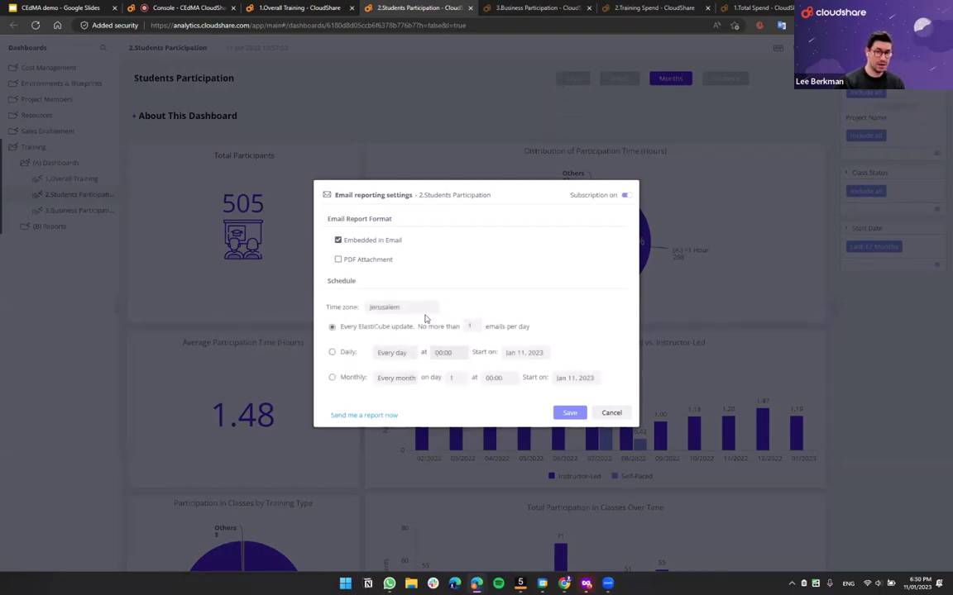
click(359, 262)
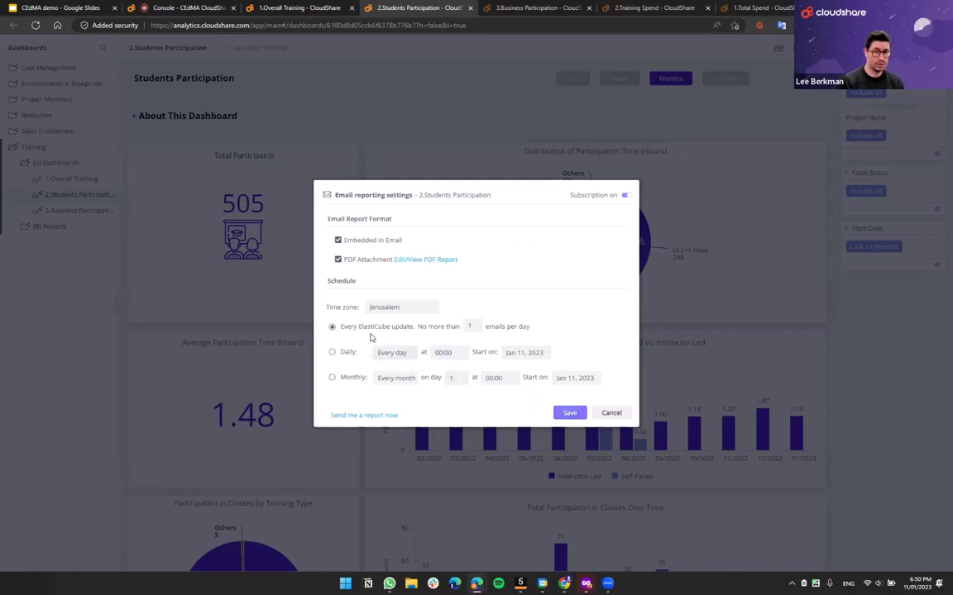
click(338, 260)
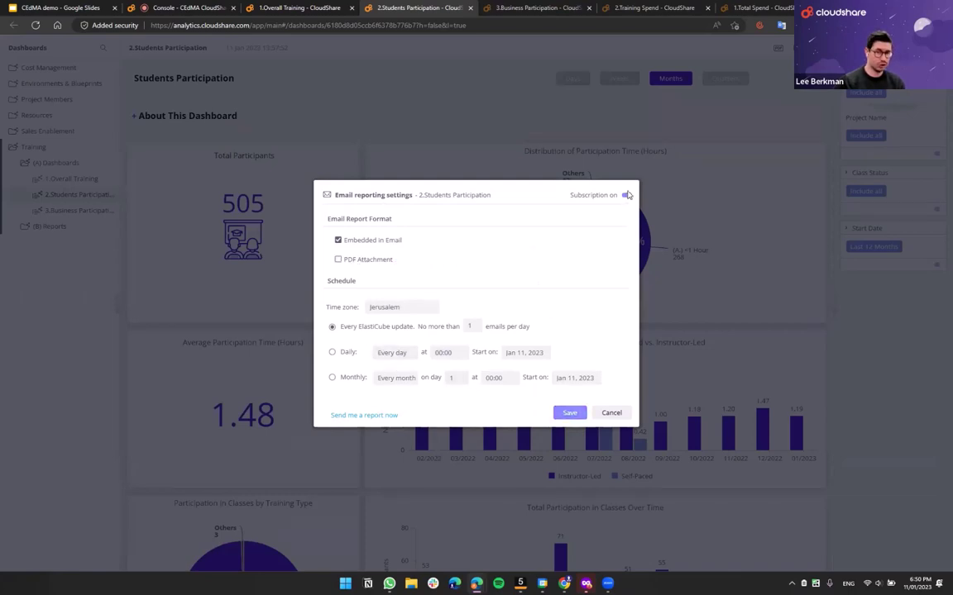
click(627, 195)
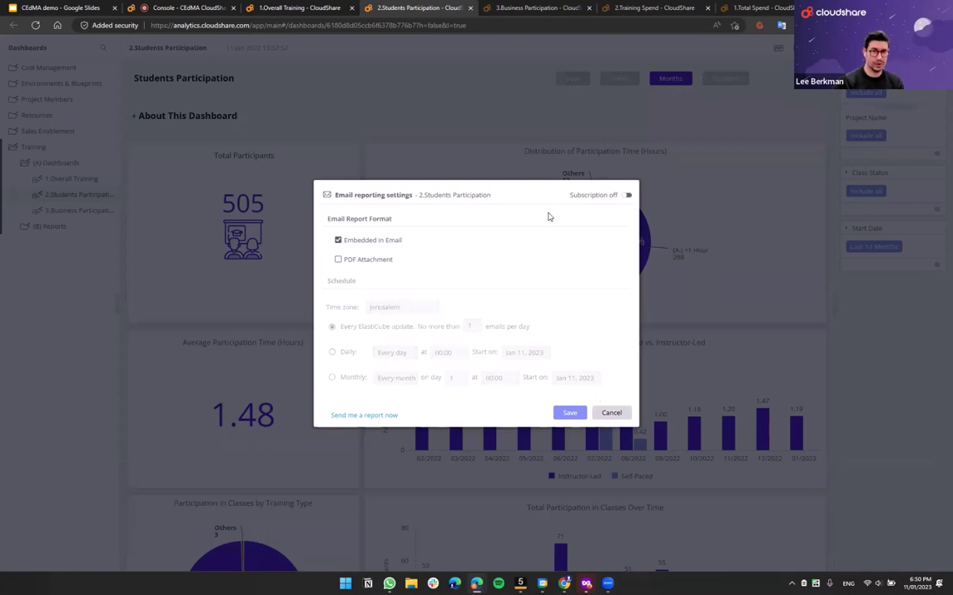
click(570, 412)
click(537, 7)
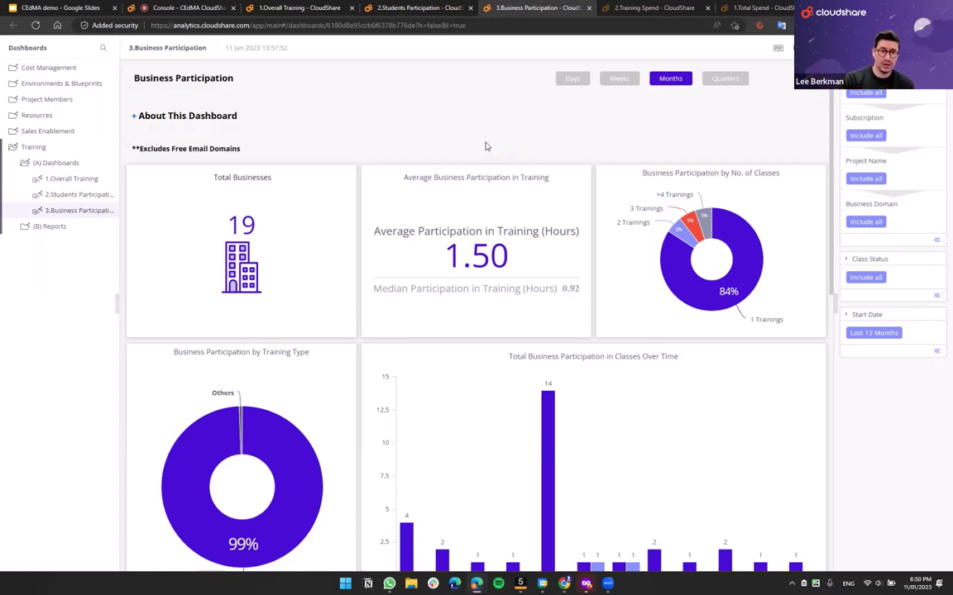
- Download the Top 10 Businesses by No. Of Participants chart data as a CSV file
scroll(431, 245, down, 3)
scroll(428, 247, down, 5)
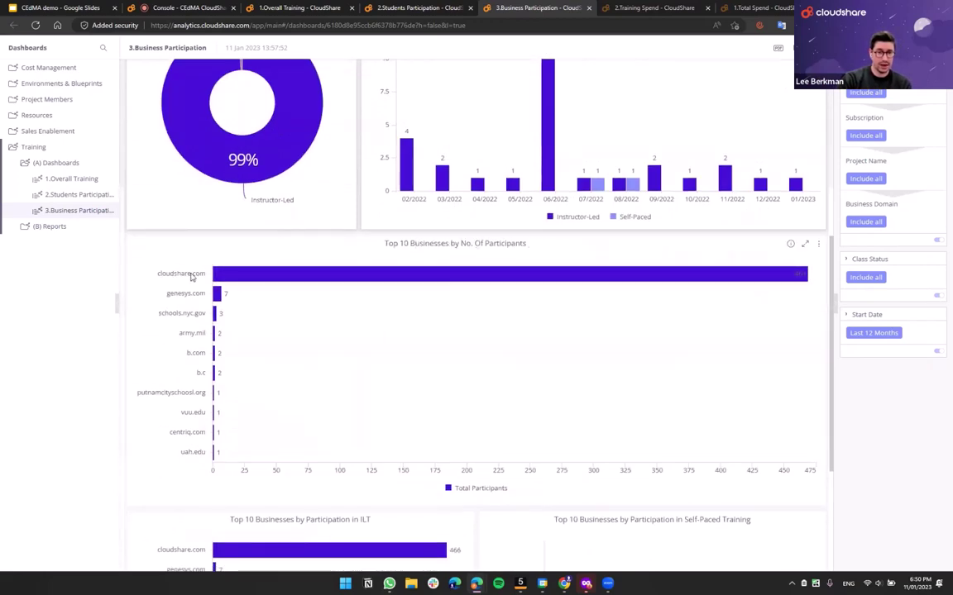
mouse_move(285, 275)
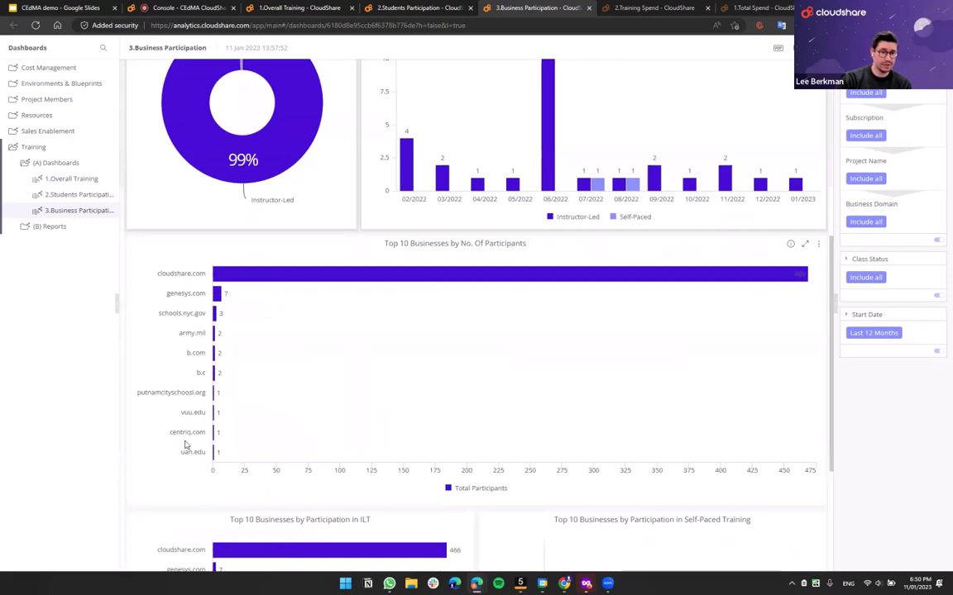
scroll(335, 371, down, 2)
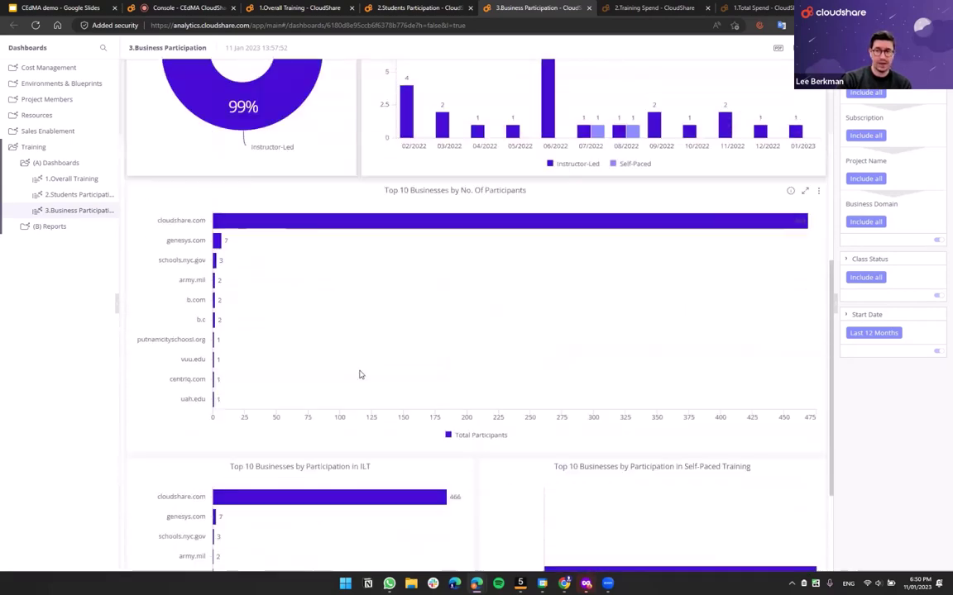
scroll(360, 373, up, 4)
click(817, 335)
mouse_move(806, 350)
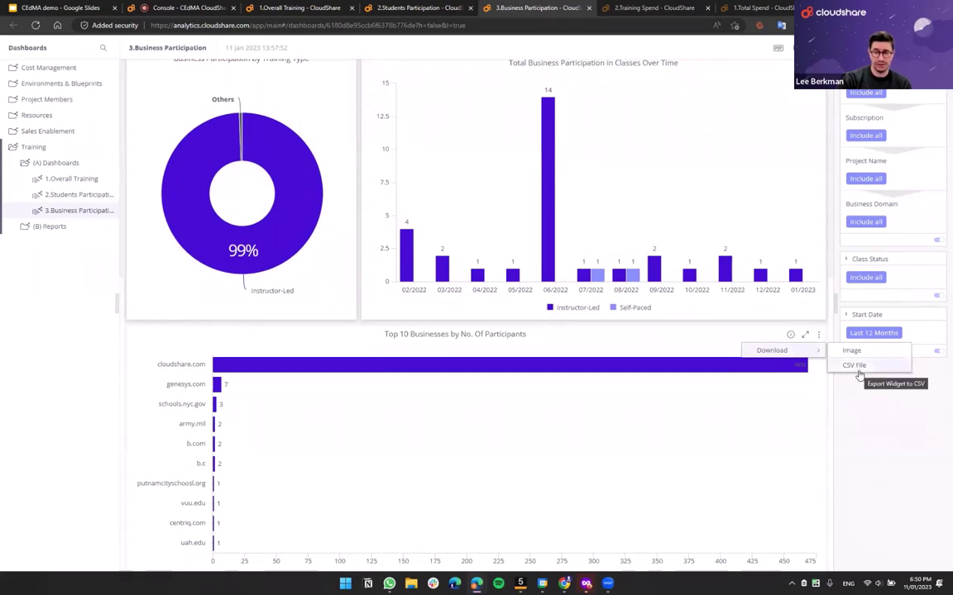
click(851, 366)
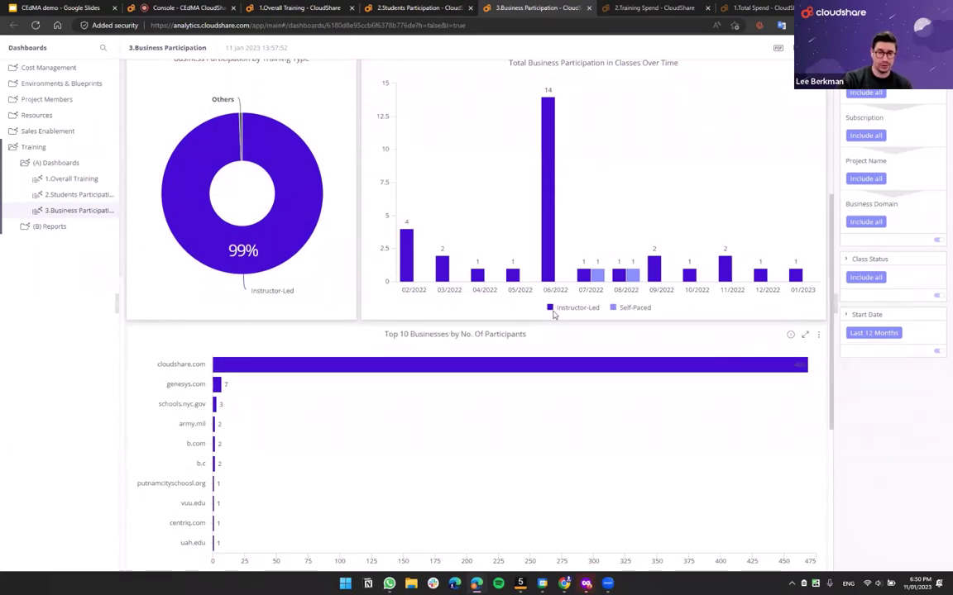
- Open and dismiss the PDF Report Settings, then switch to the 2.Training Spend dashboard
scroll(315, 297, down, 2)
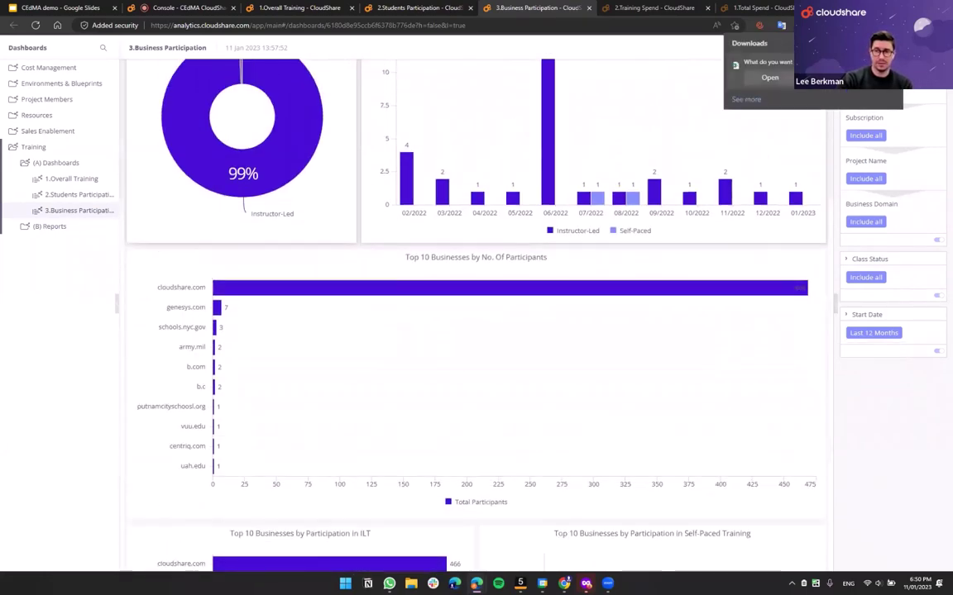
scroll(389, 298, down, 5)
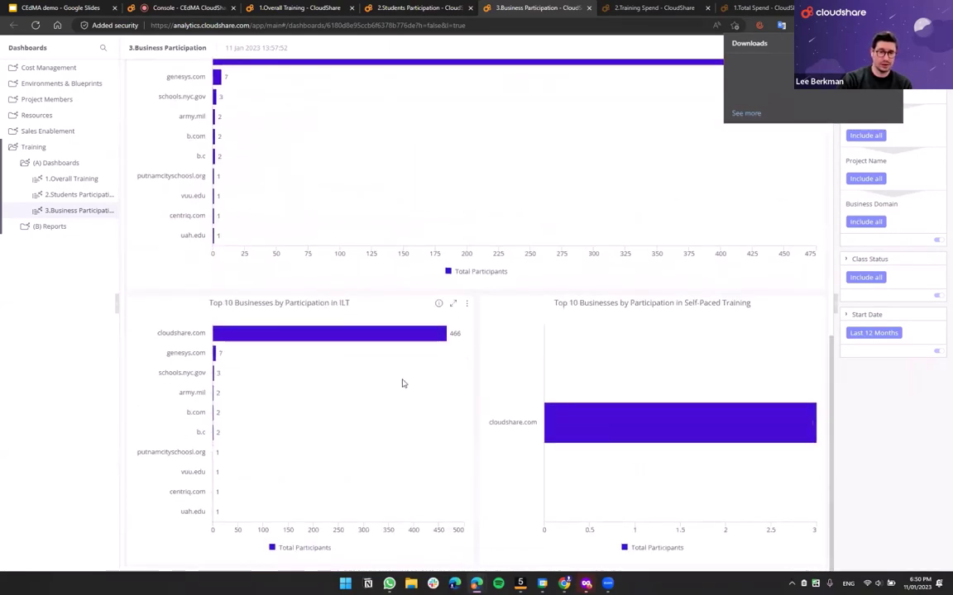
scroll(401, 383, up, 8)
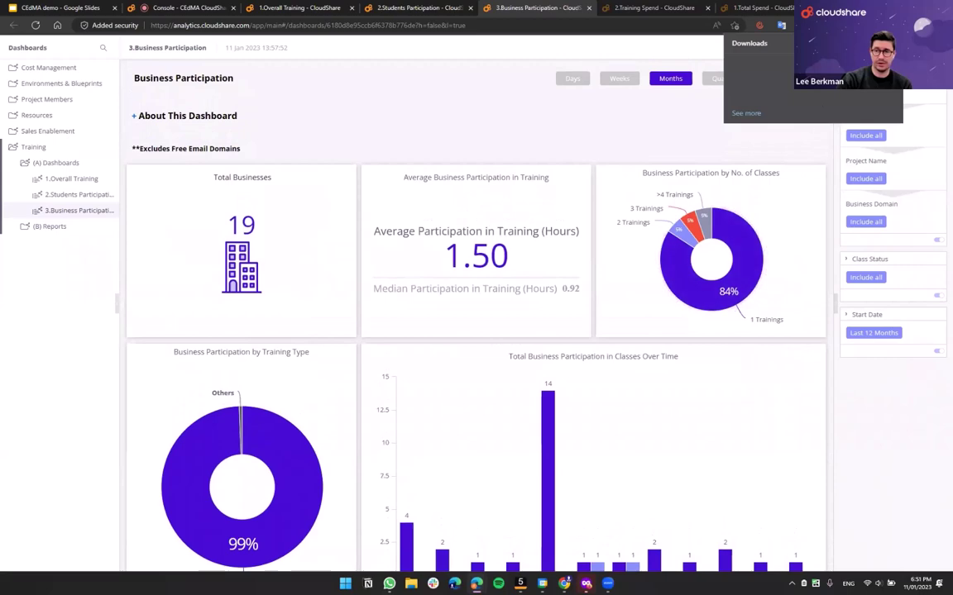
click(777, 50)
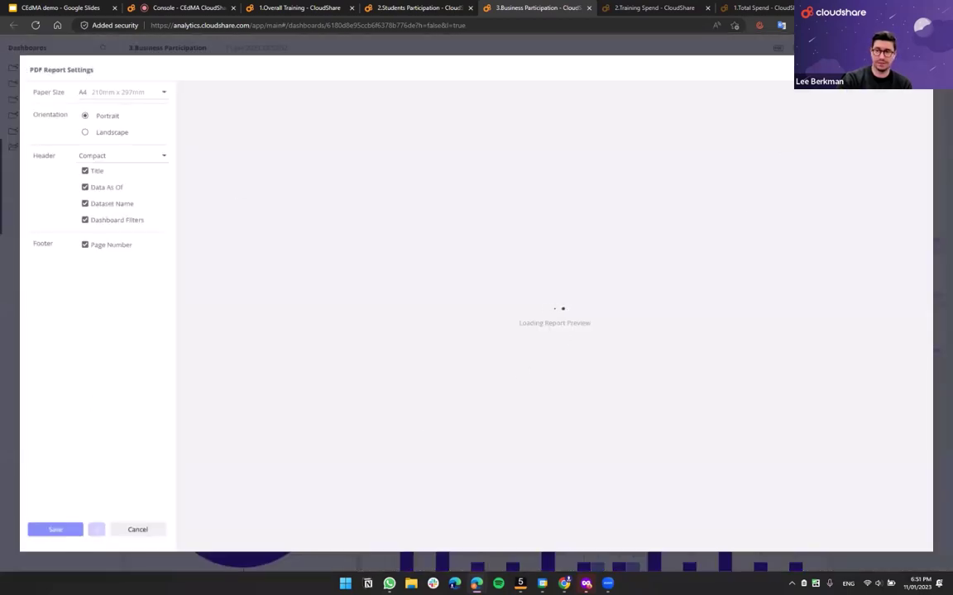
key(Escape)
click(653, 7)
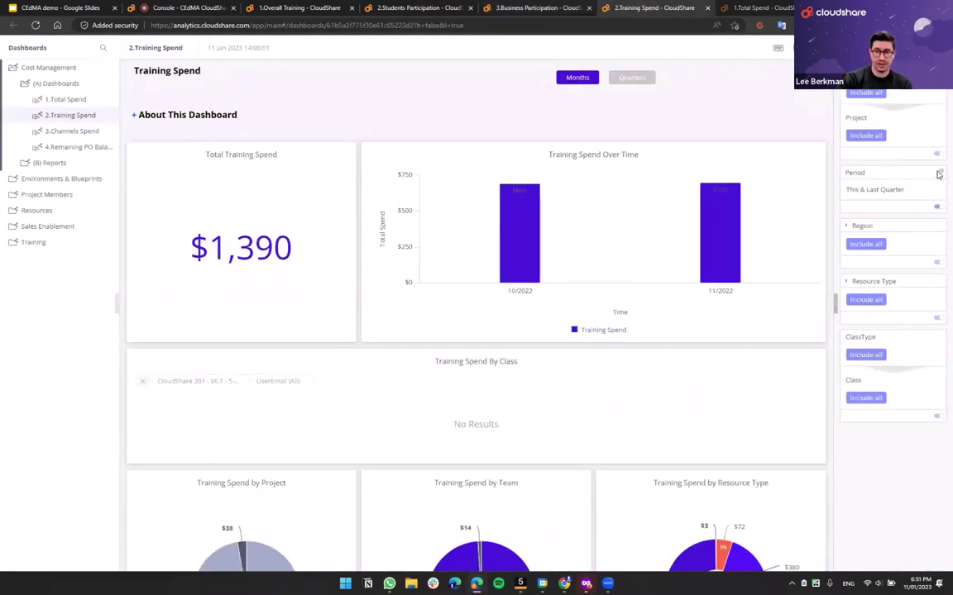
- Change the Period filter from Quarters to Years and apply This & Last Year
click(939, 172)
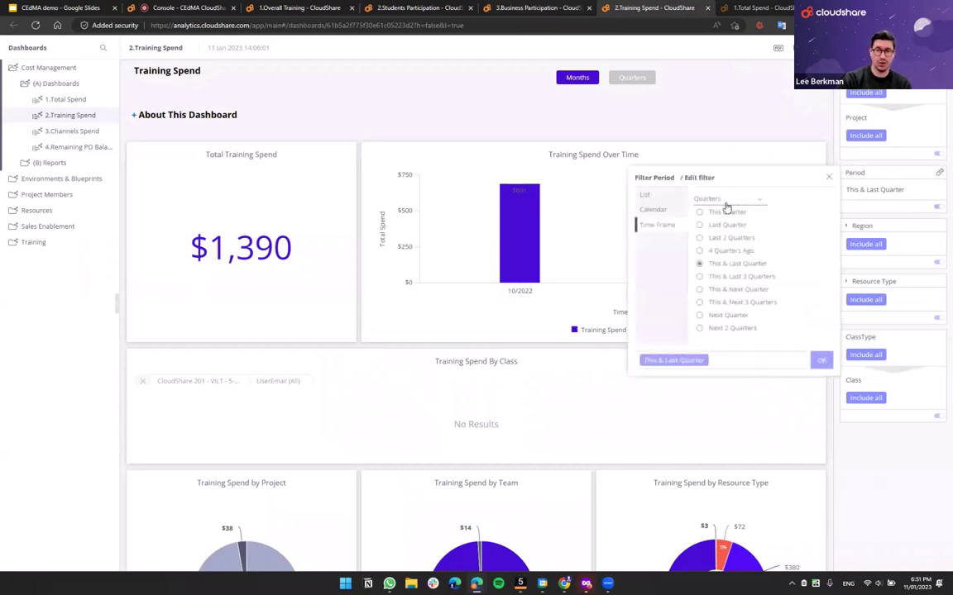
click(732, 199)
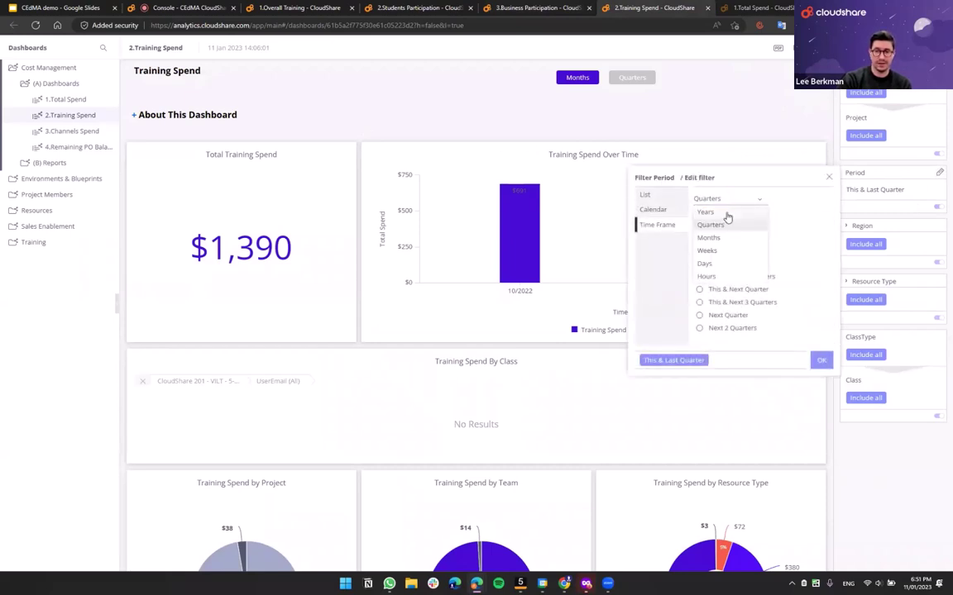
click(726, 213)
click(728, 263)
click(818, 361)
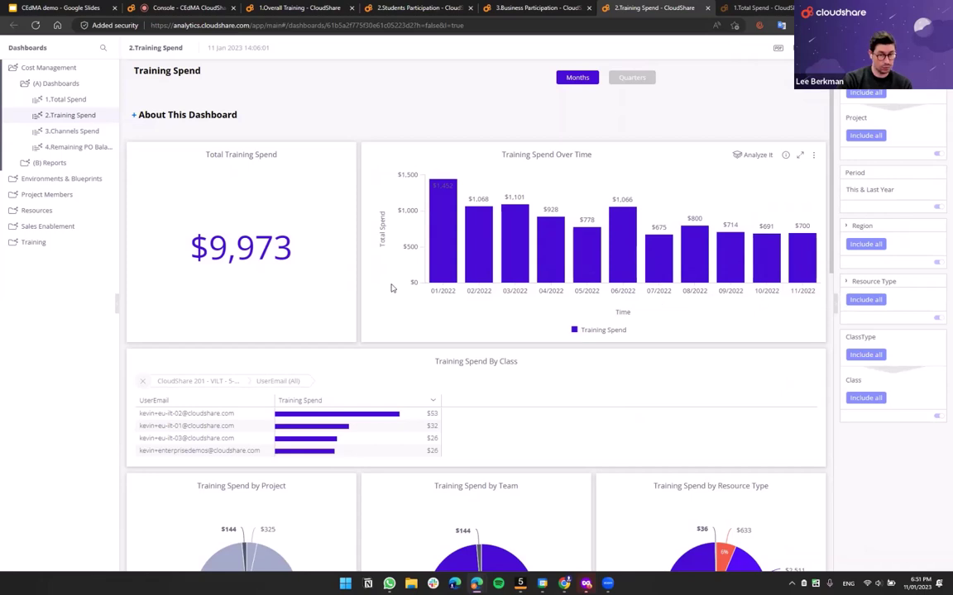
- Scroll through the 39 ranked blueprints, led by CloudShare 201 - Day 1 at $5,445
scroll(392, 289, down, 2)
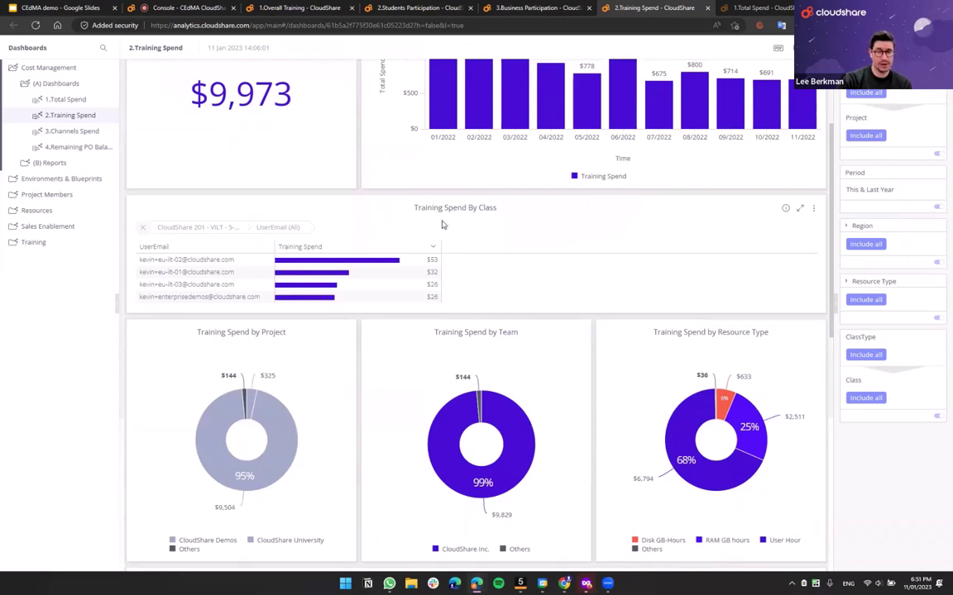
scroll(442, 224, down, 2)
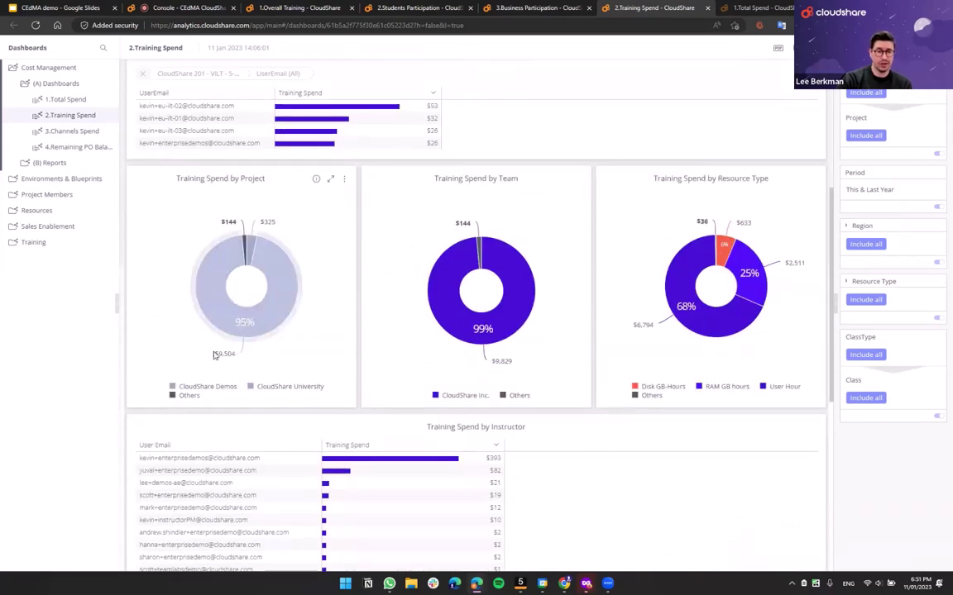
mouse_move(220, 354)
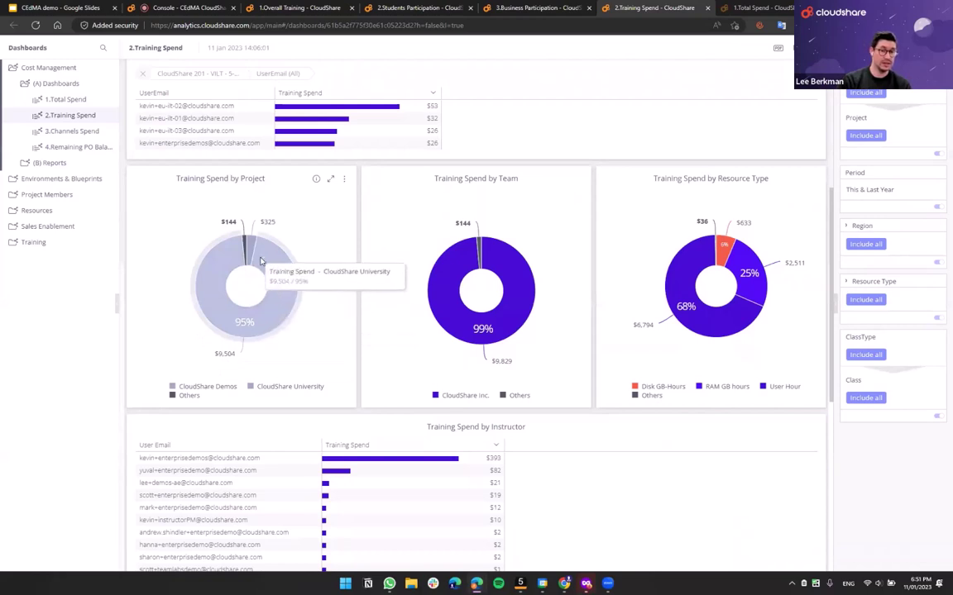
mouse_move(246, 253)
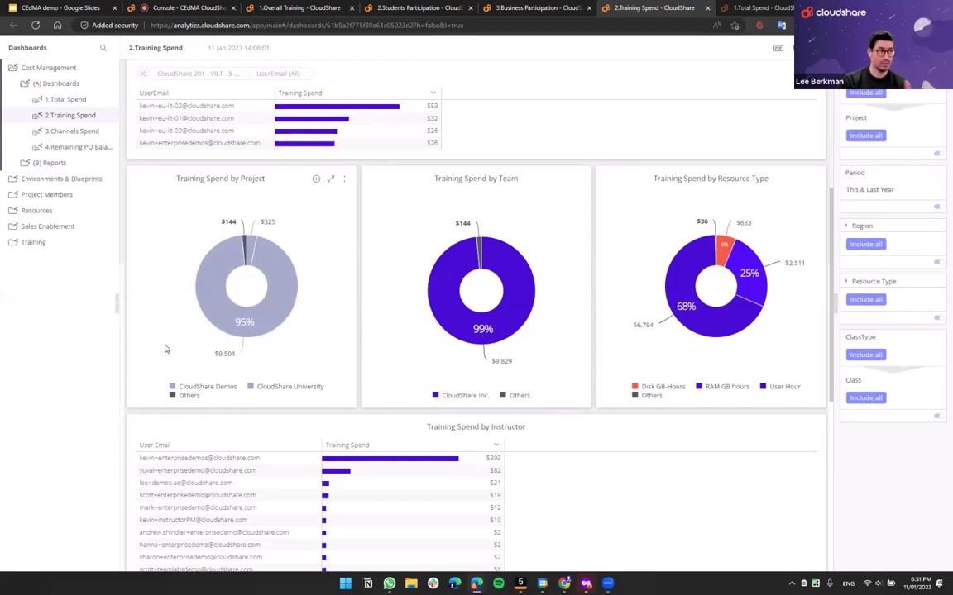
scroll(165, 350, down, 2)
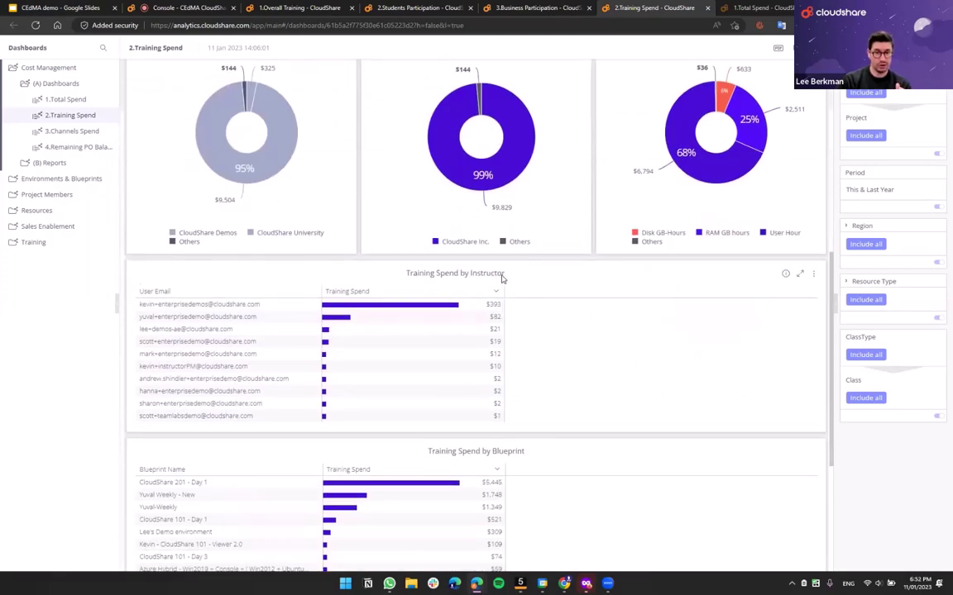
scroll(281, 300, down, 1)
scroll(311, 301, up, 1)
scroll(220, 333, down, 3)
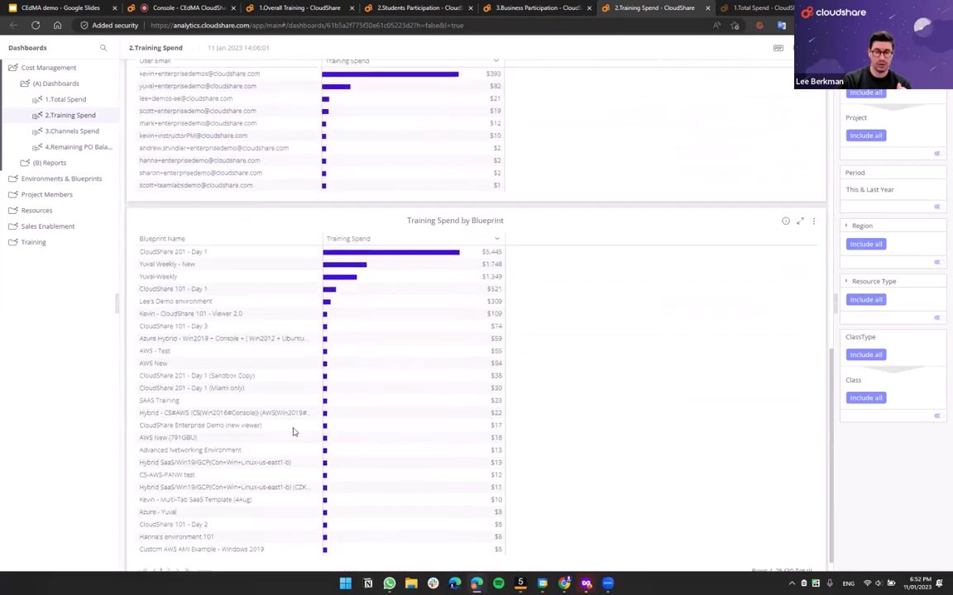
scroll(317, 419, down, 1)
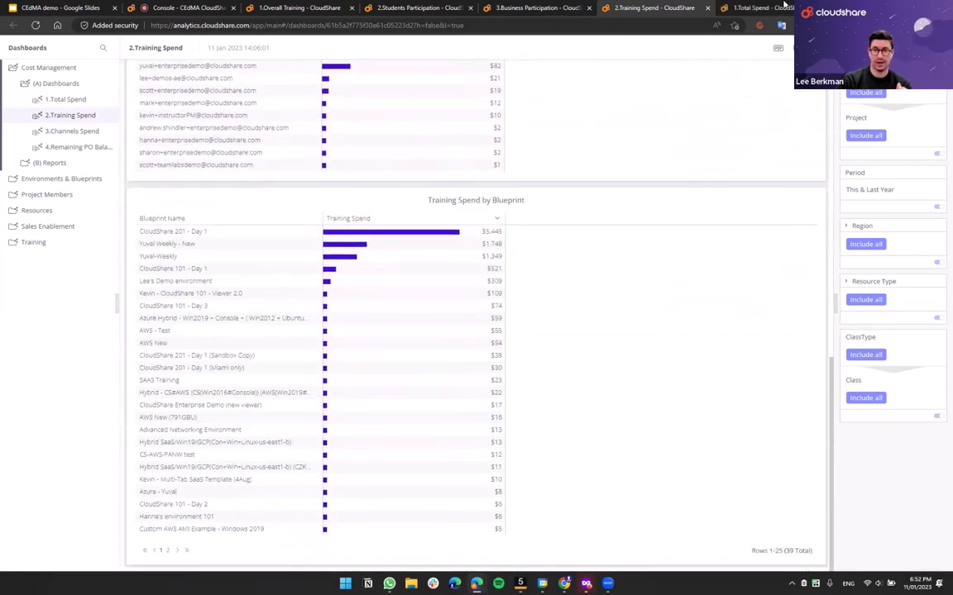
- Set the 1.Total Spend dashboard's period to Last Year ($60,709), then return to the VILT Class console
click(765, 8)
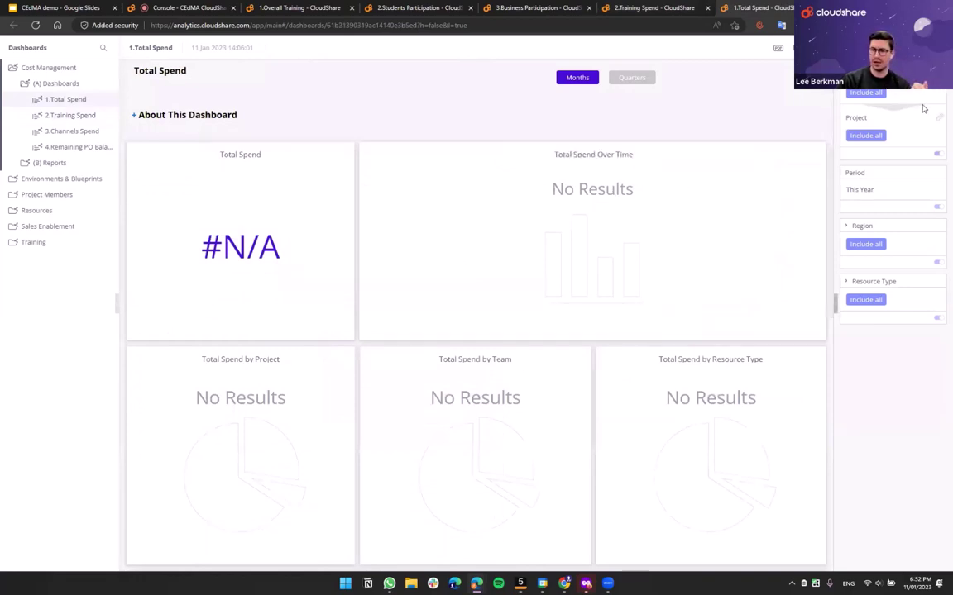
click(926, 180)
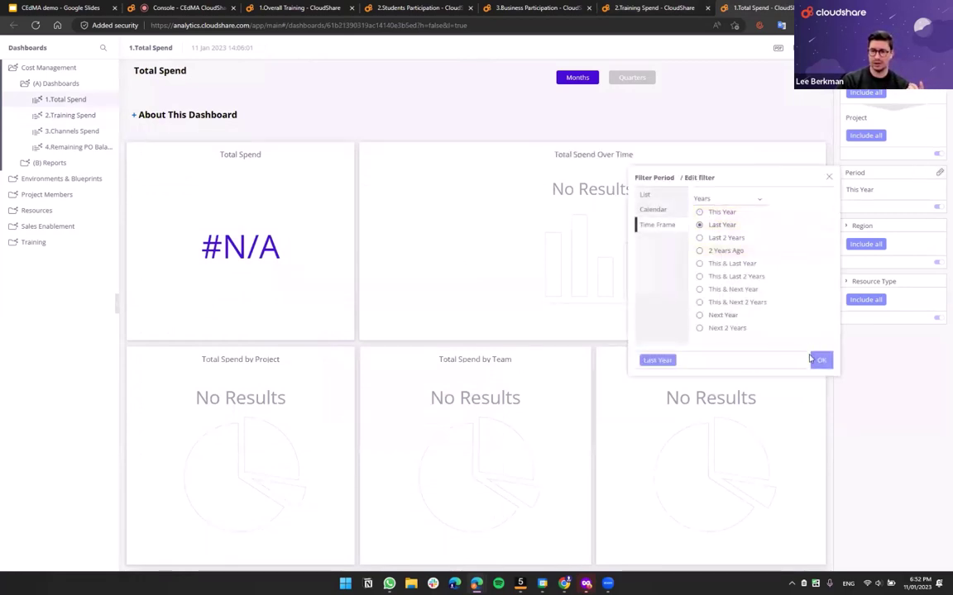
click(813, 359)
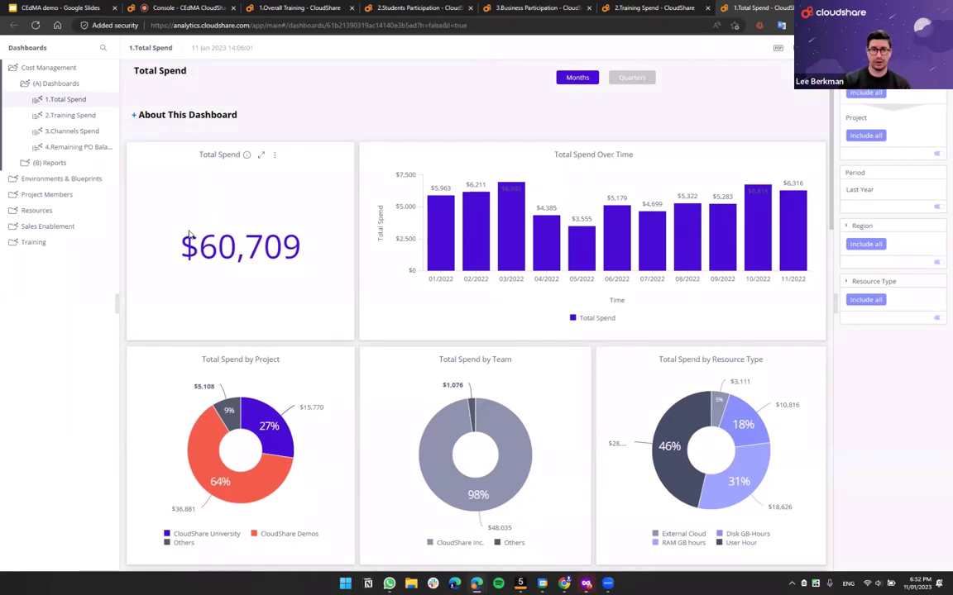
click(197, 5)
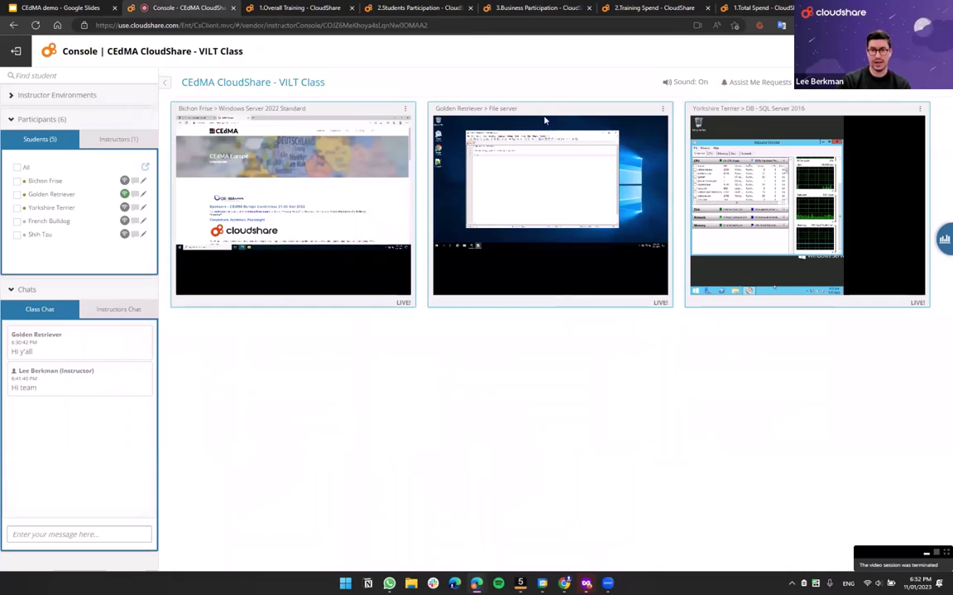
- Step back through Business and Students Participation, ending on Overall Training's 383 classes
click(515, 8)
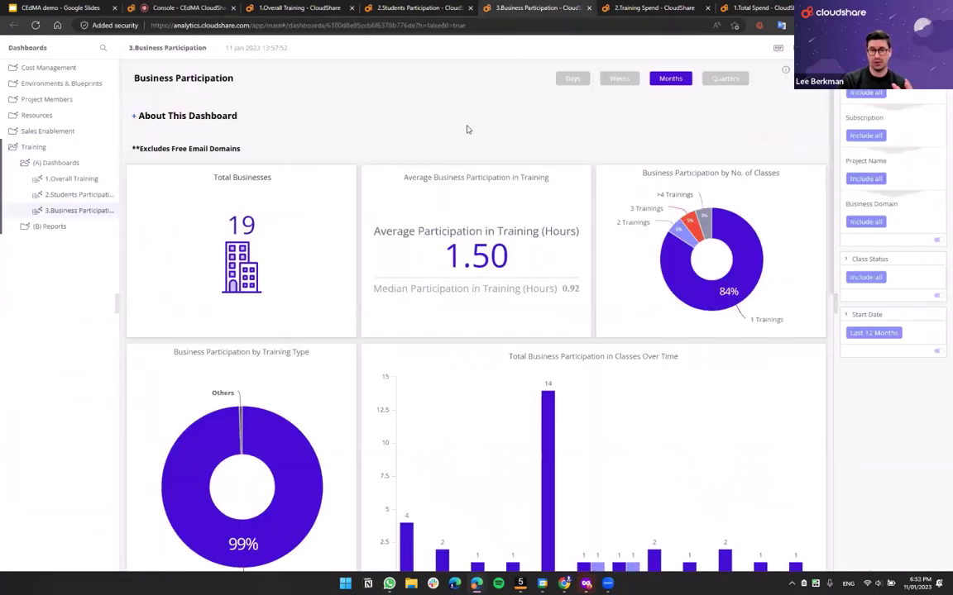
click(438, 8)
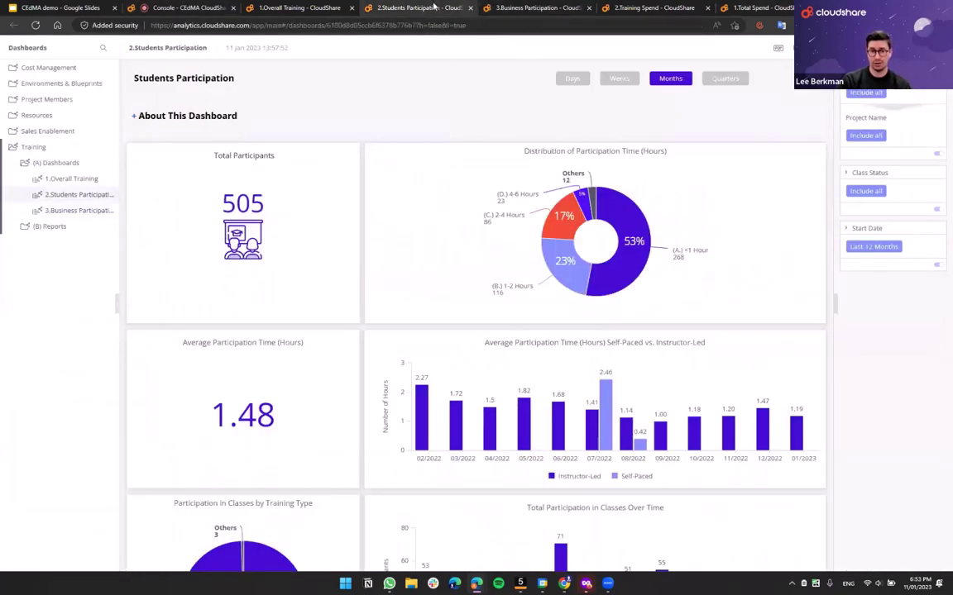
click(335, 7)
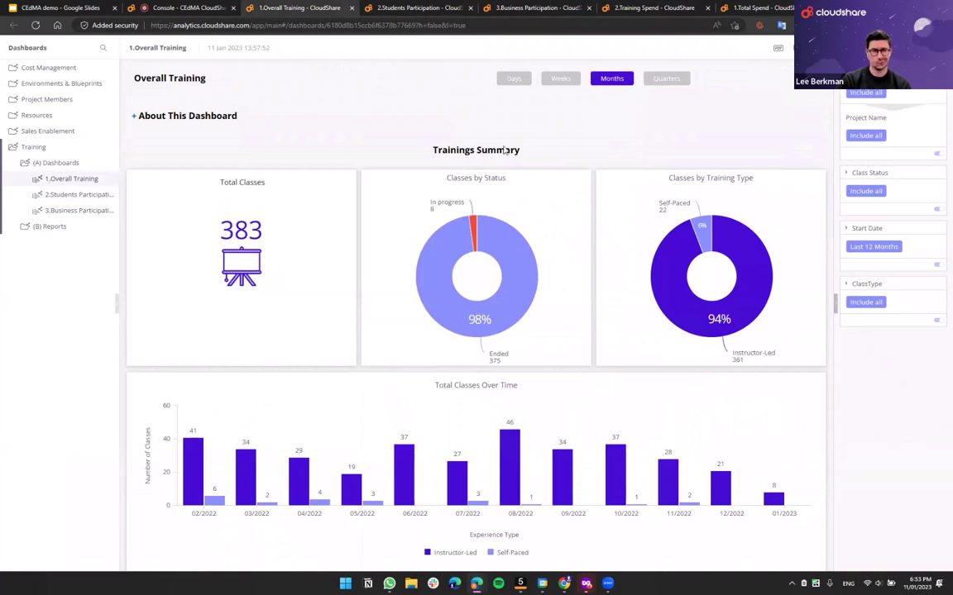
mouse_move(543, 584)
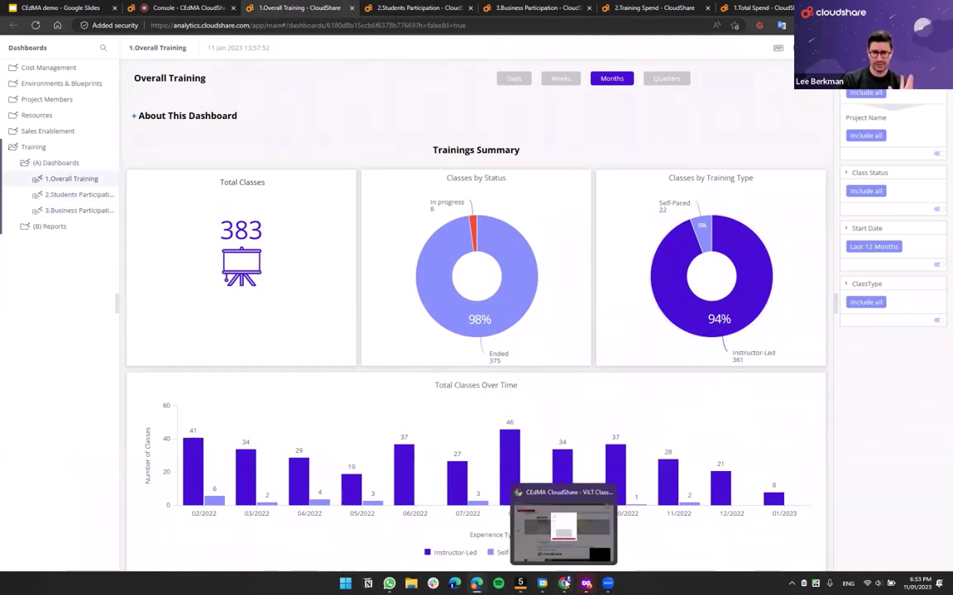
mouse_move(477, 584)
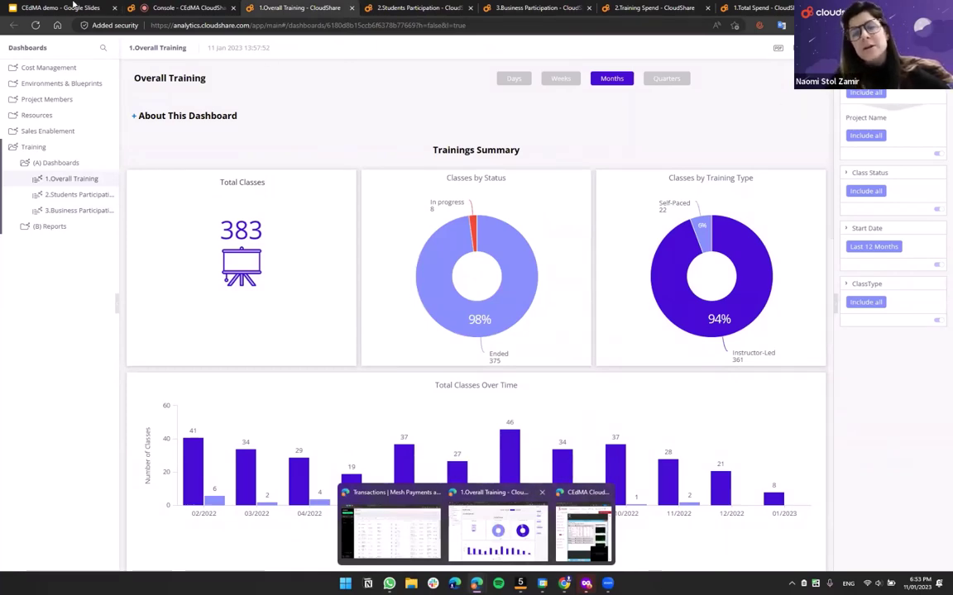
- Bring up the CEdMA demo Google Slides deck, showing slide 6, 'Let's Start the Class!'
click(496, 533)
key(ctrl+1)
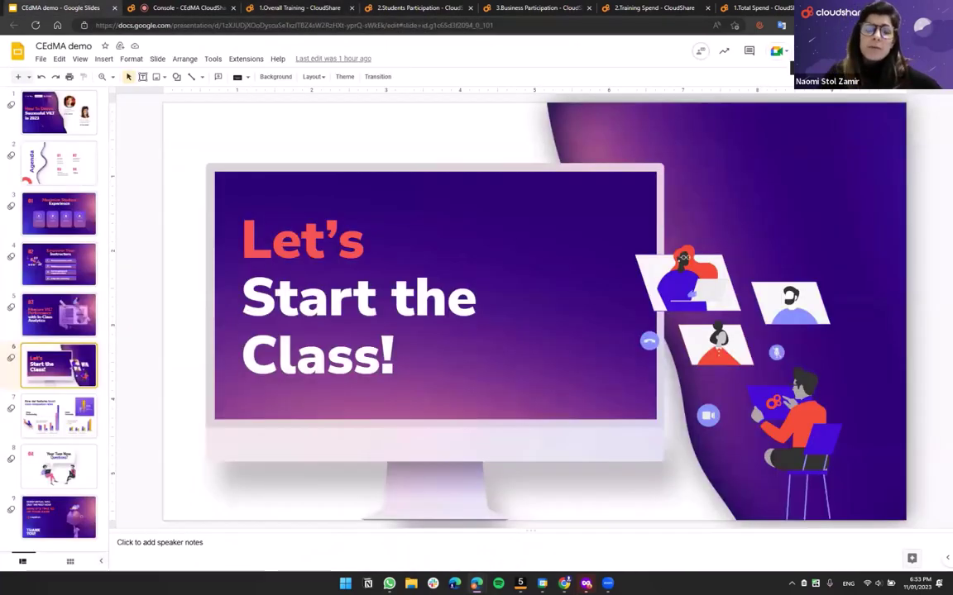